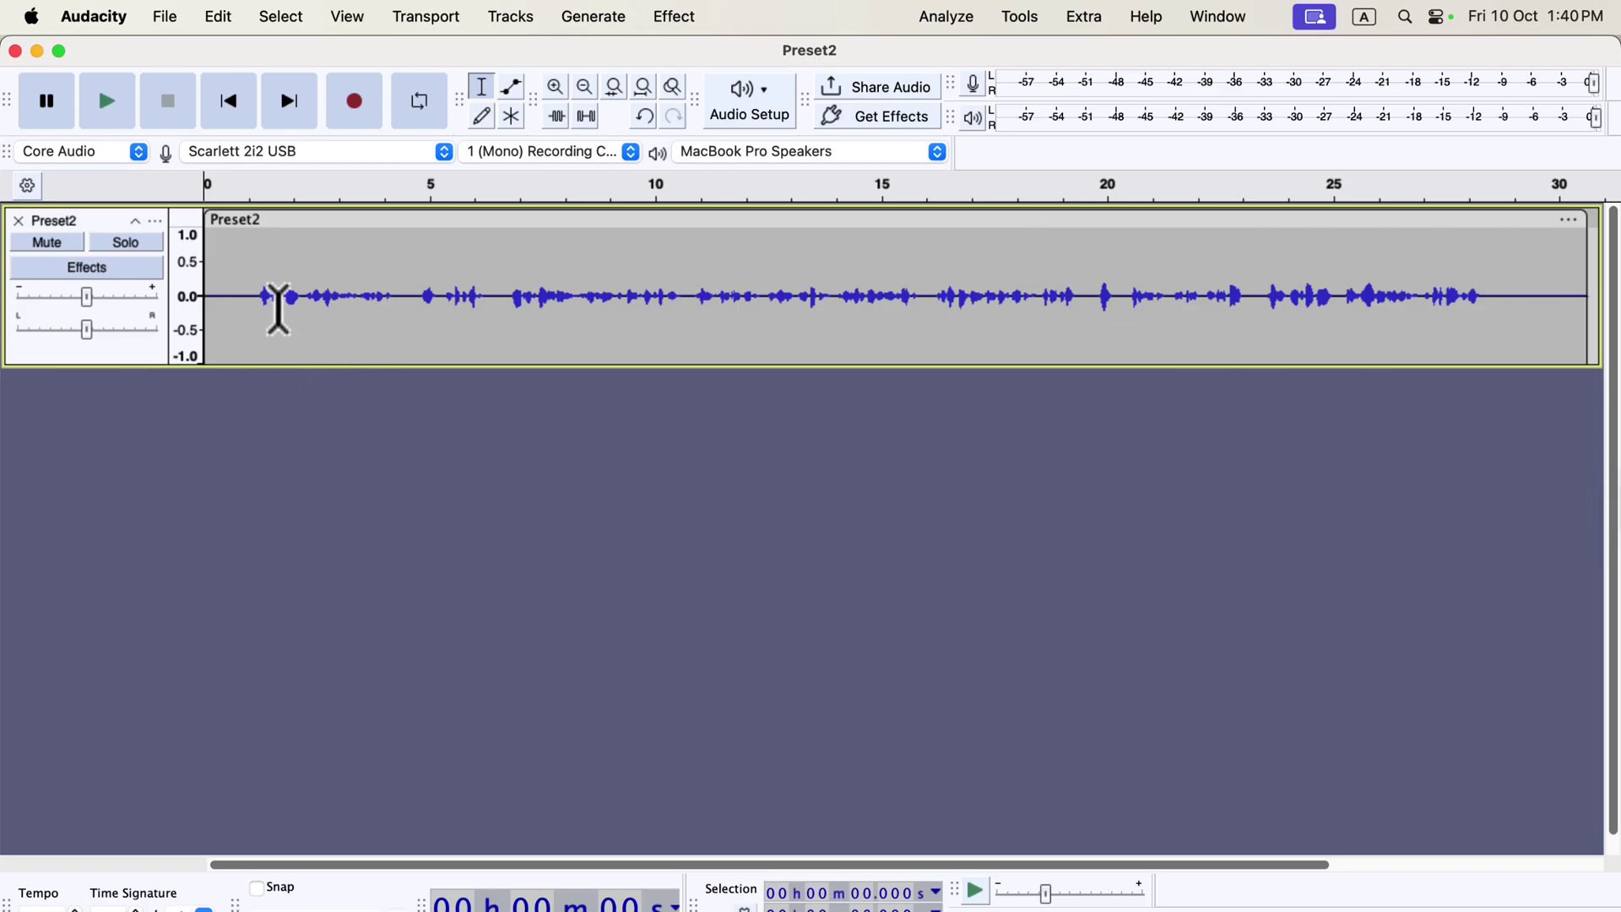
- Play the original Preset2 recording from near its beginning, then stop
click(226, 272)
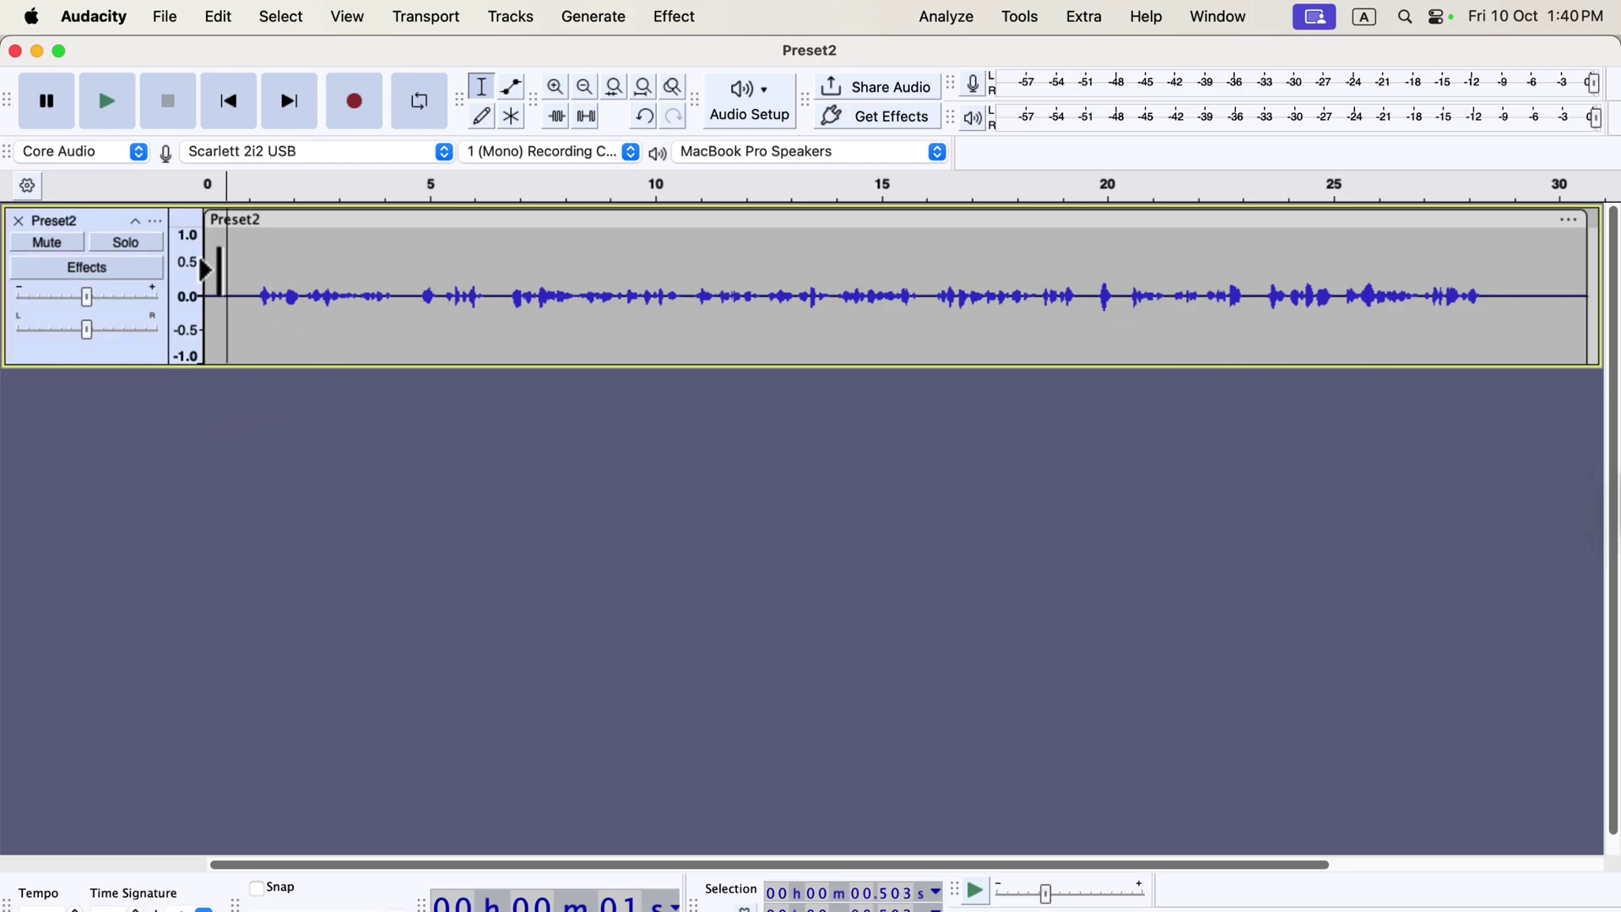
key(space)
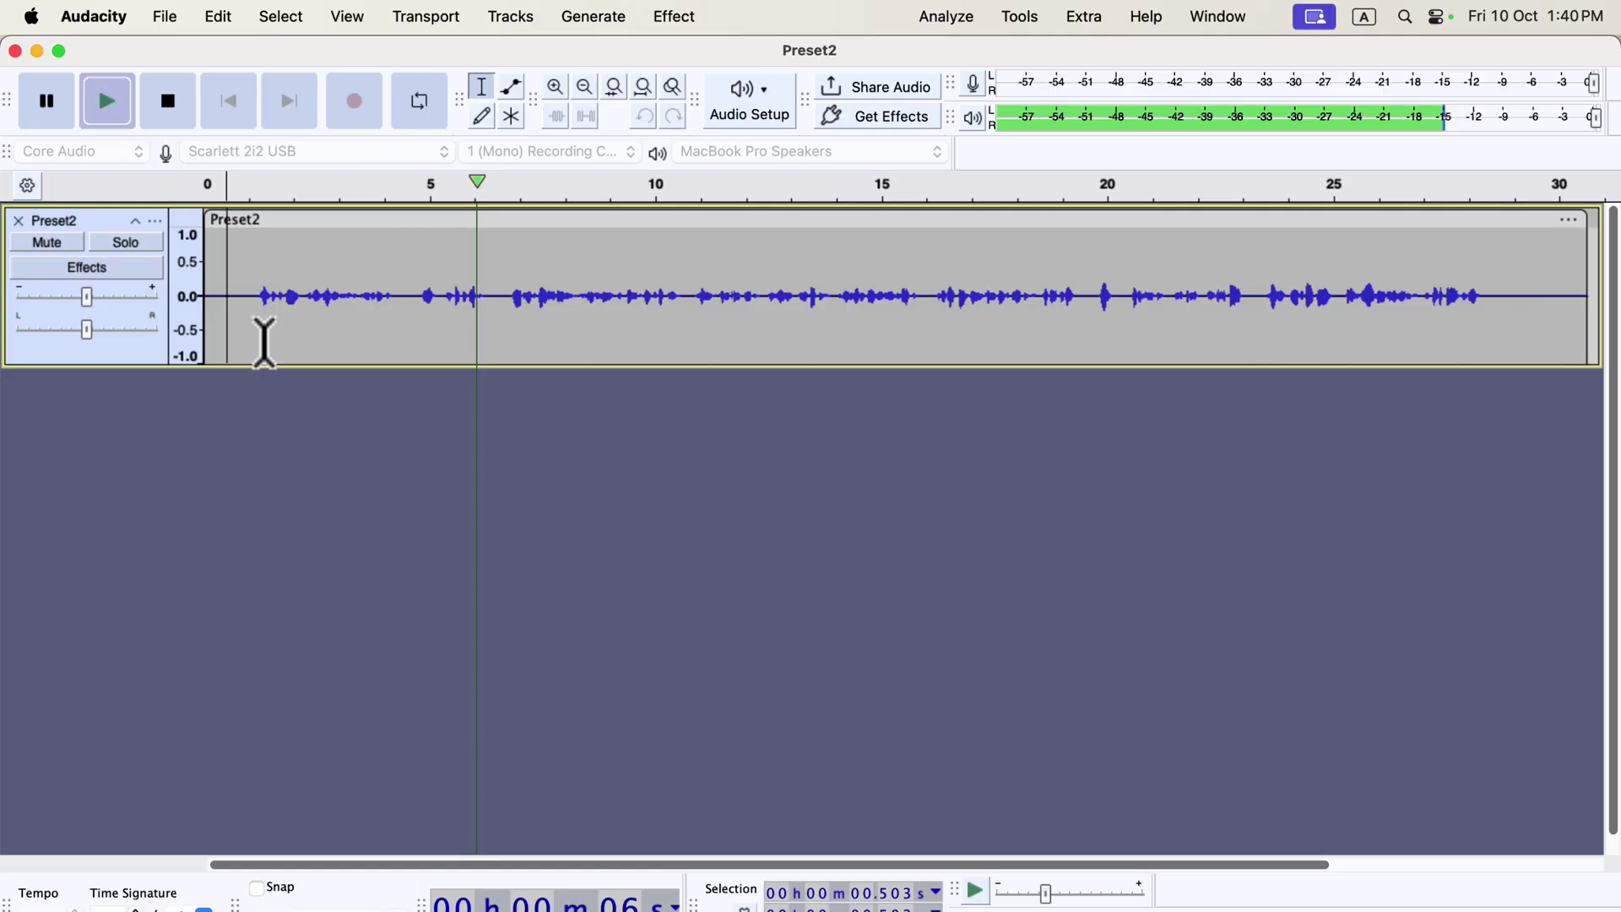
key(space)
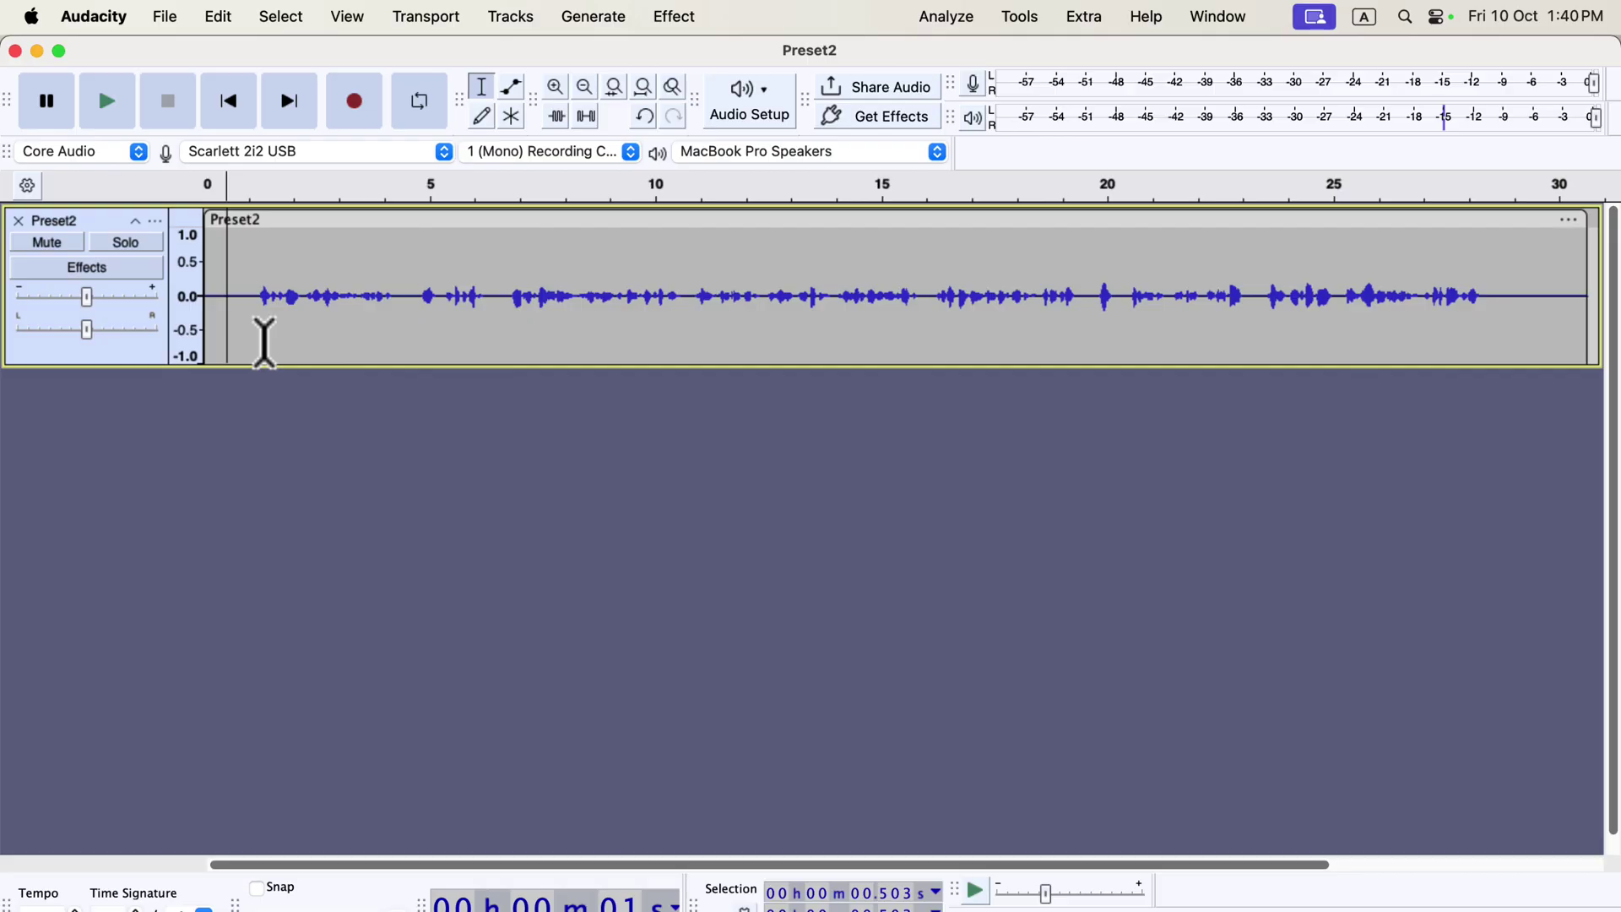
- Apply the Clear Vocal 3.6 macro to the whole Preset2 clip
double_click(511, 300)
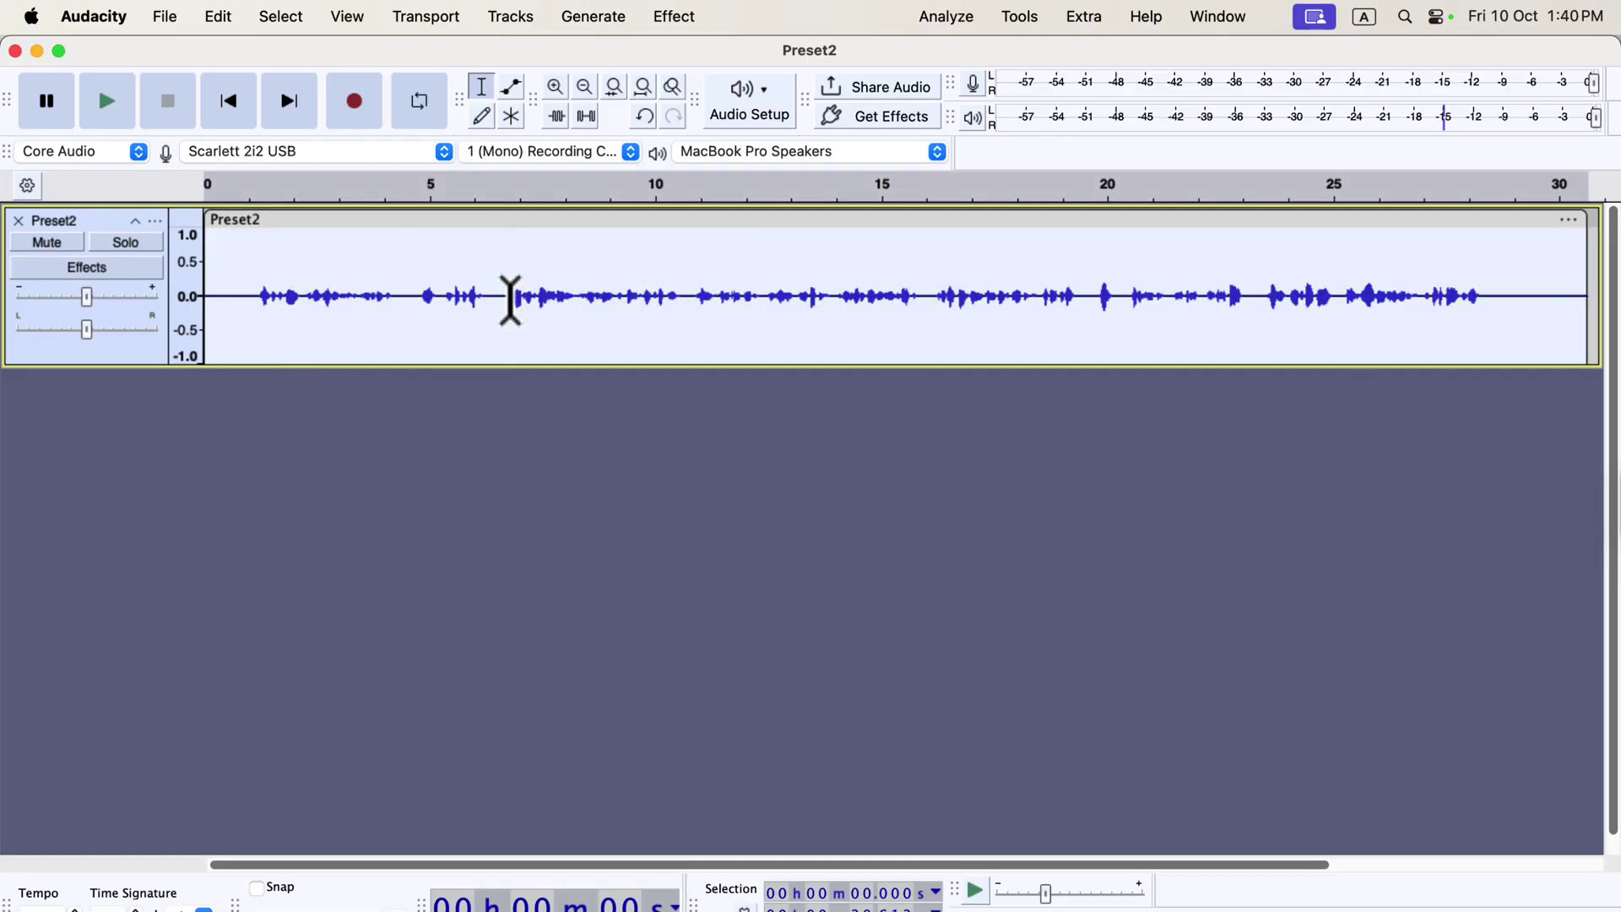
click(1020, 19)
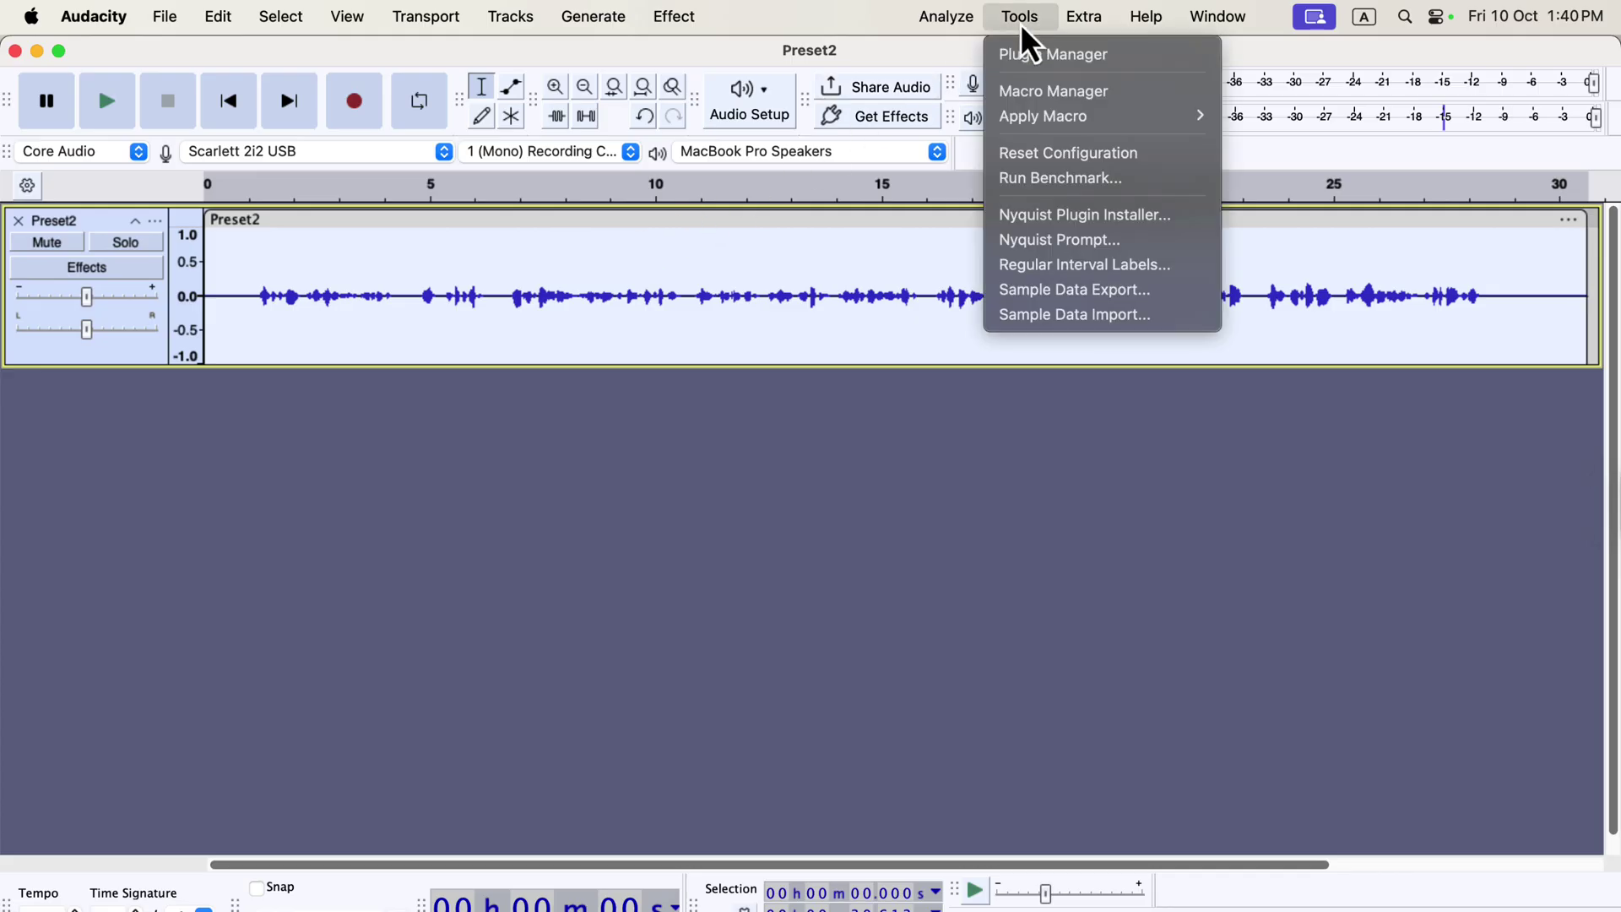
mouse_move(1026, 124)
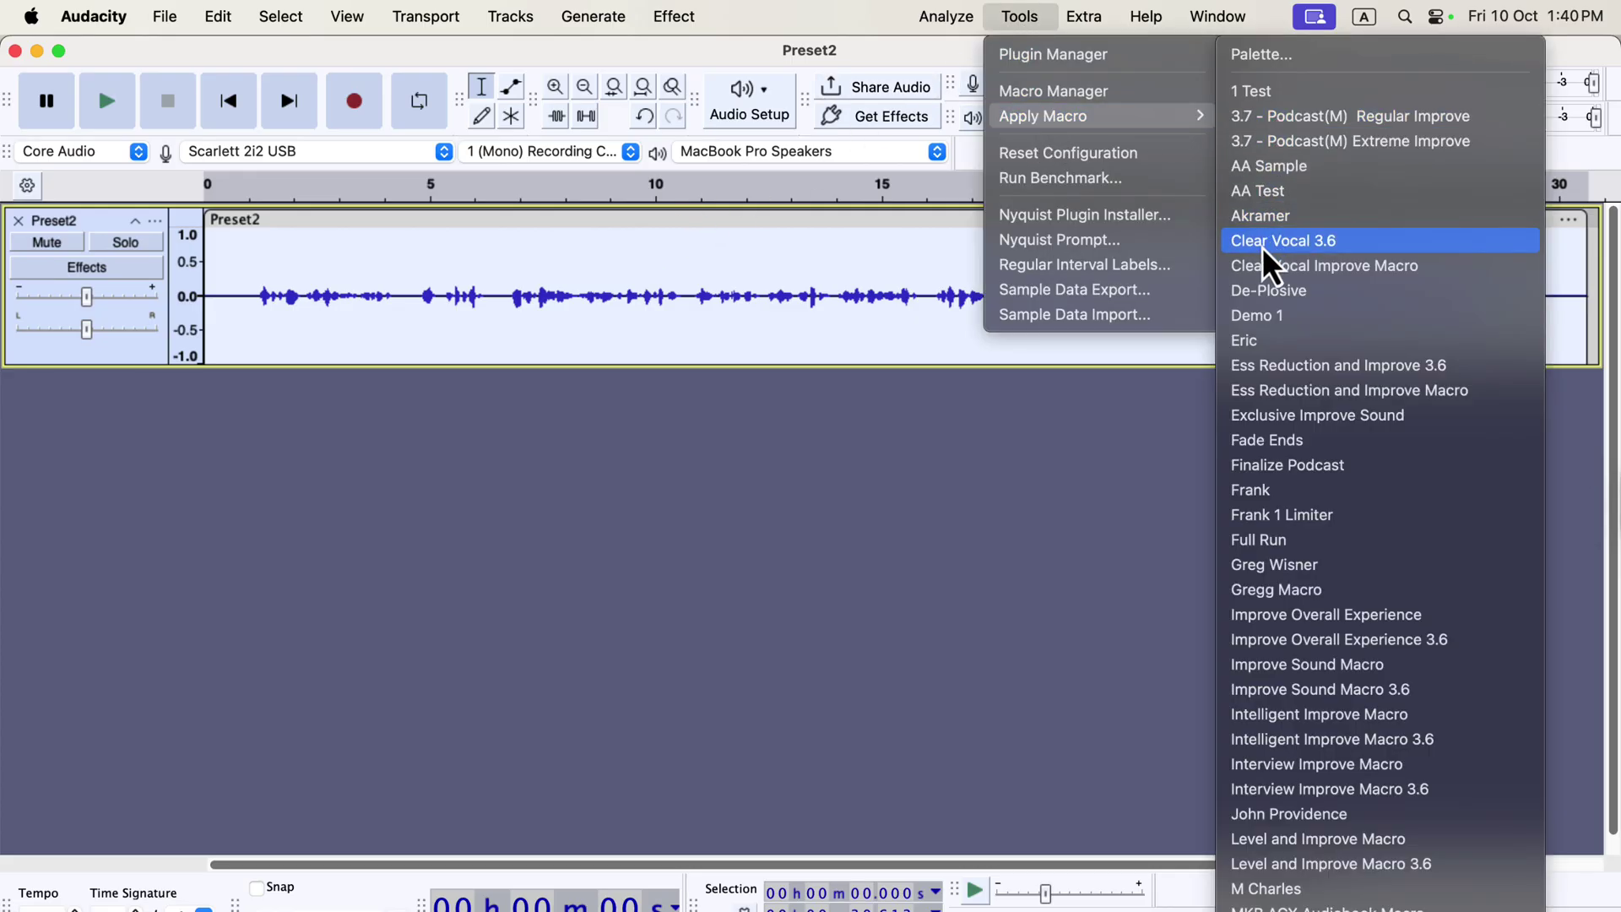
click(1376, 246)
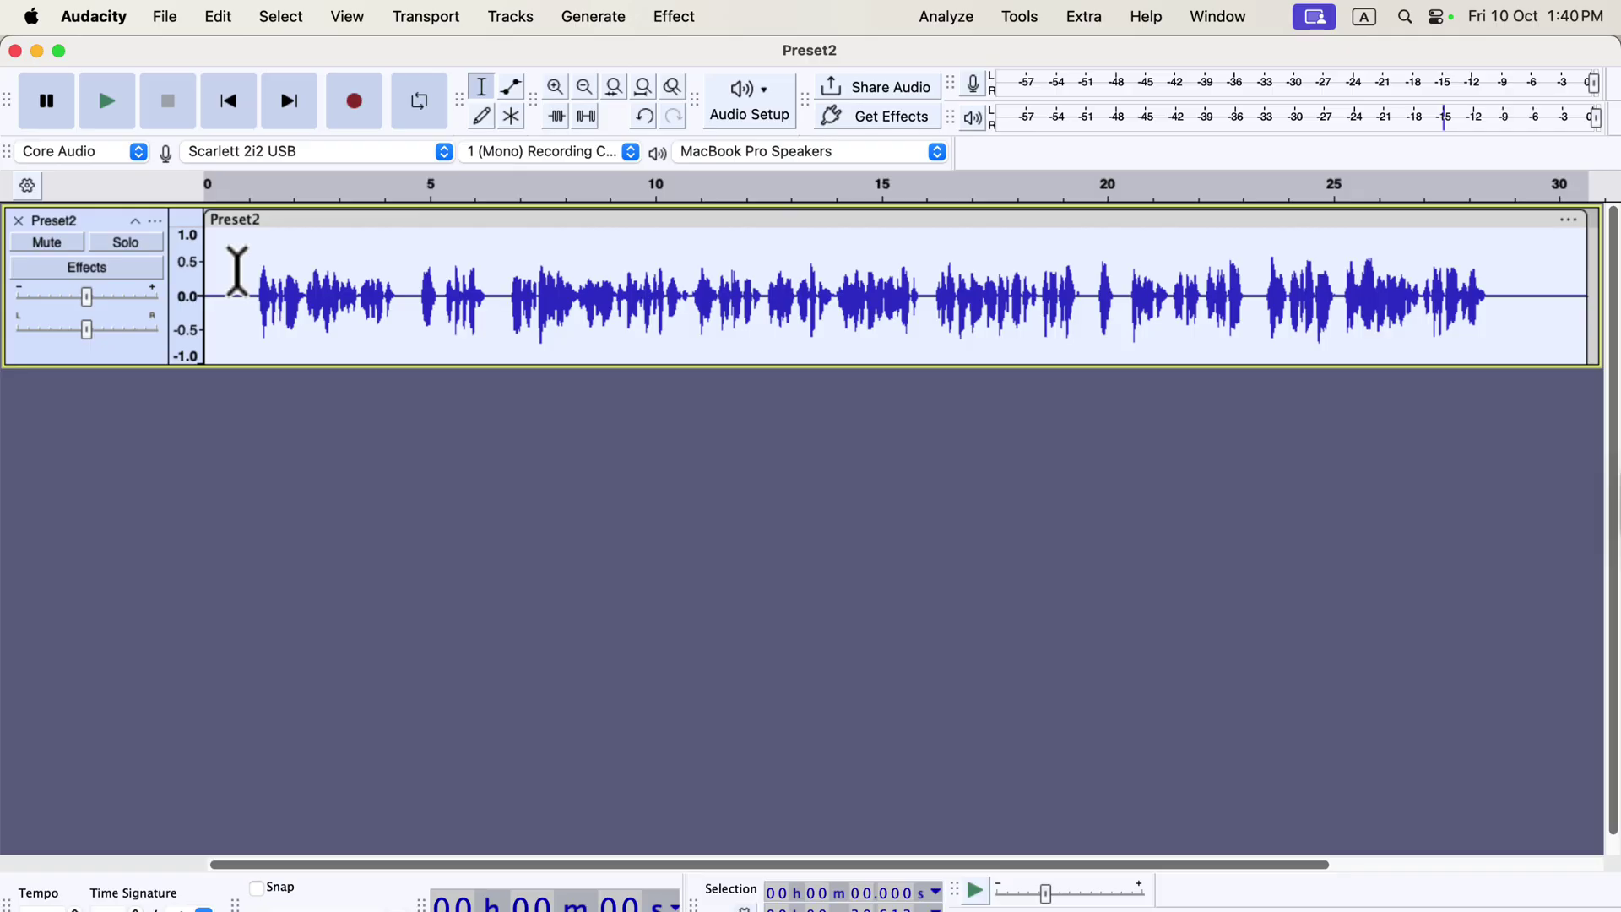
- Play the processed recording from near the start to about 9 seconds, then stop
click(238, 270)
key(space)
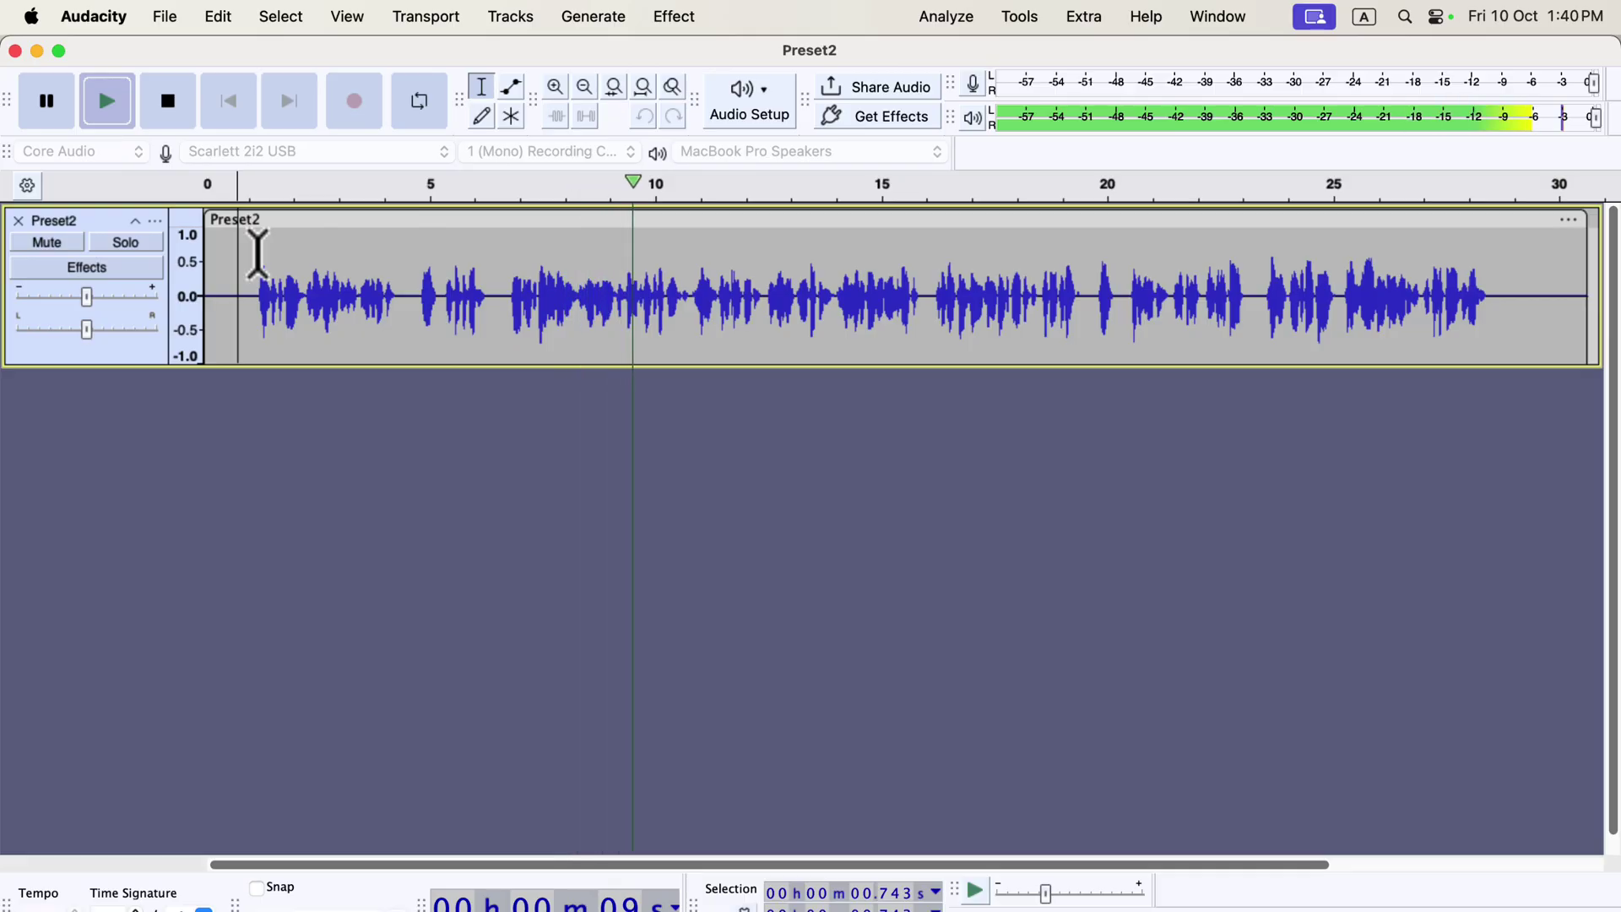
key(space)
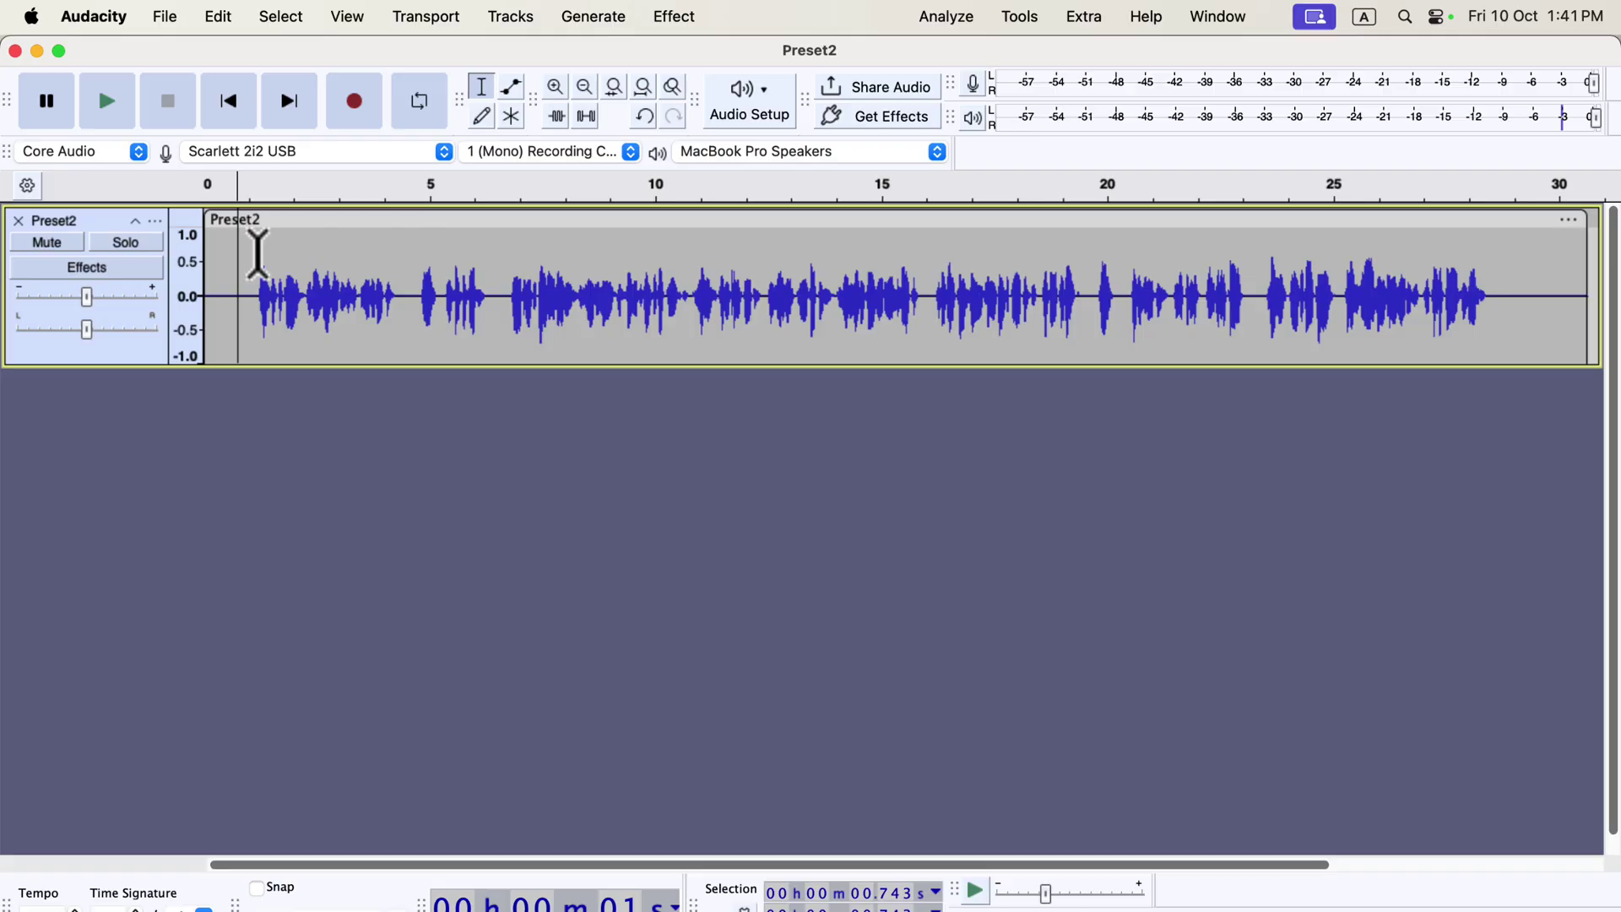
- In Chrome, scroll the EQs and Macro Pack page, then show the $197.00 Audacity Bundle page
key(super+Tab)
key(super+Tab)
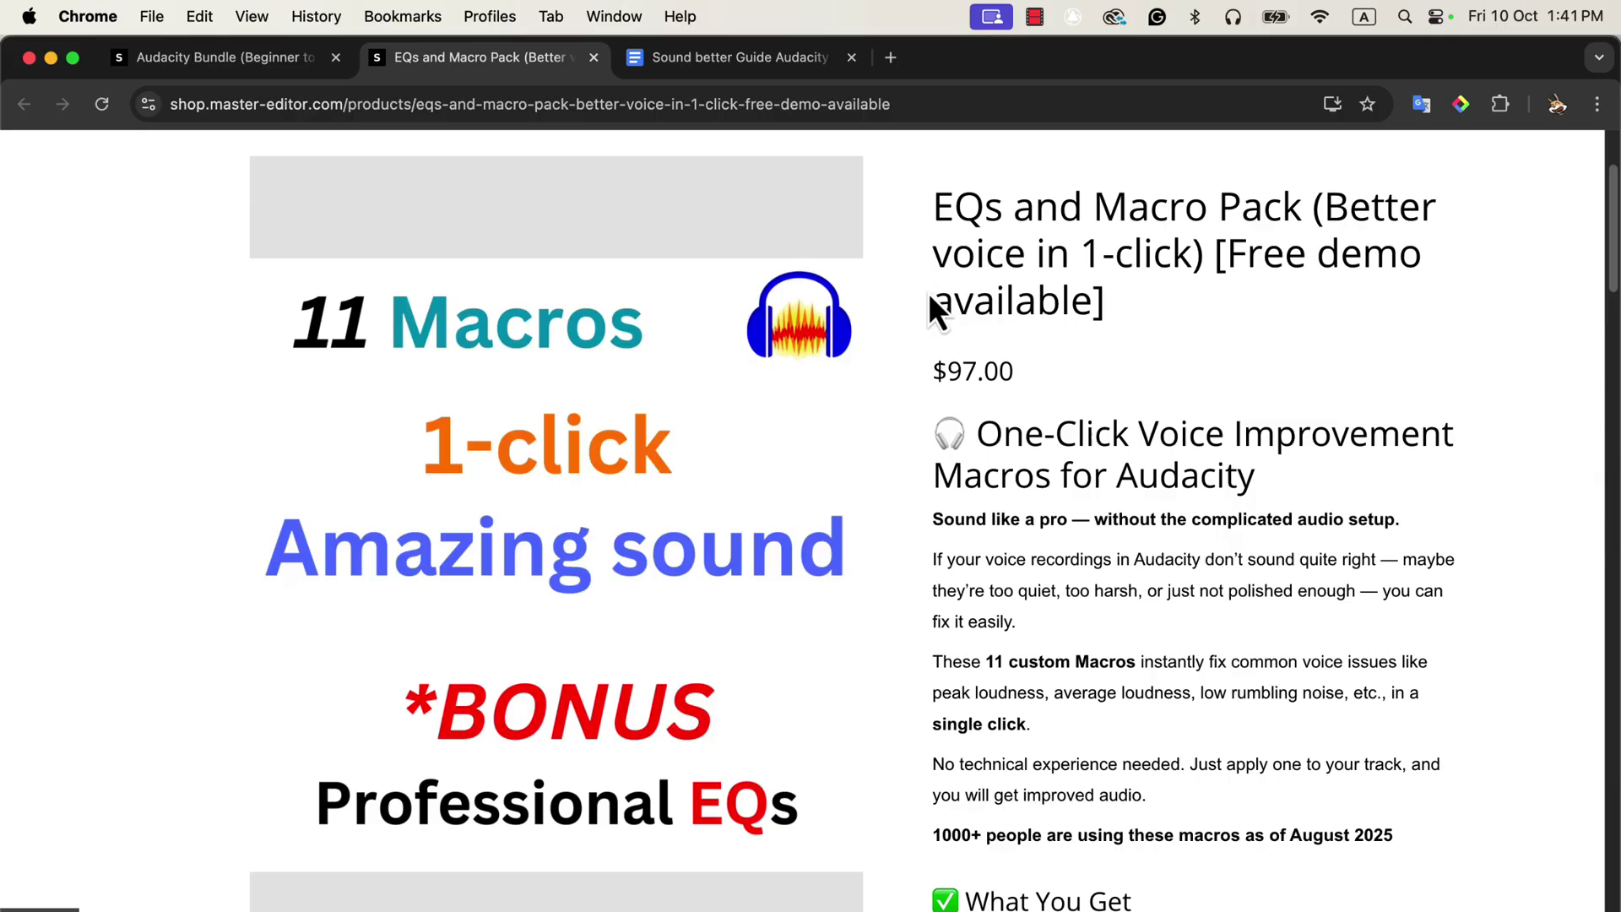
scroll(929, 292, down, 10)
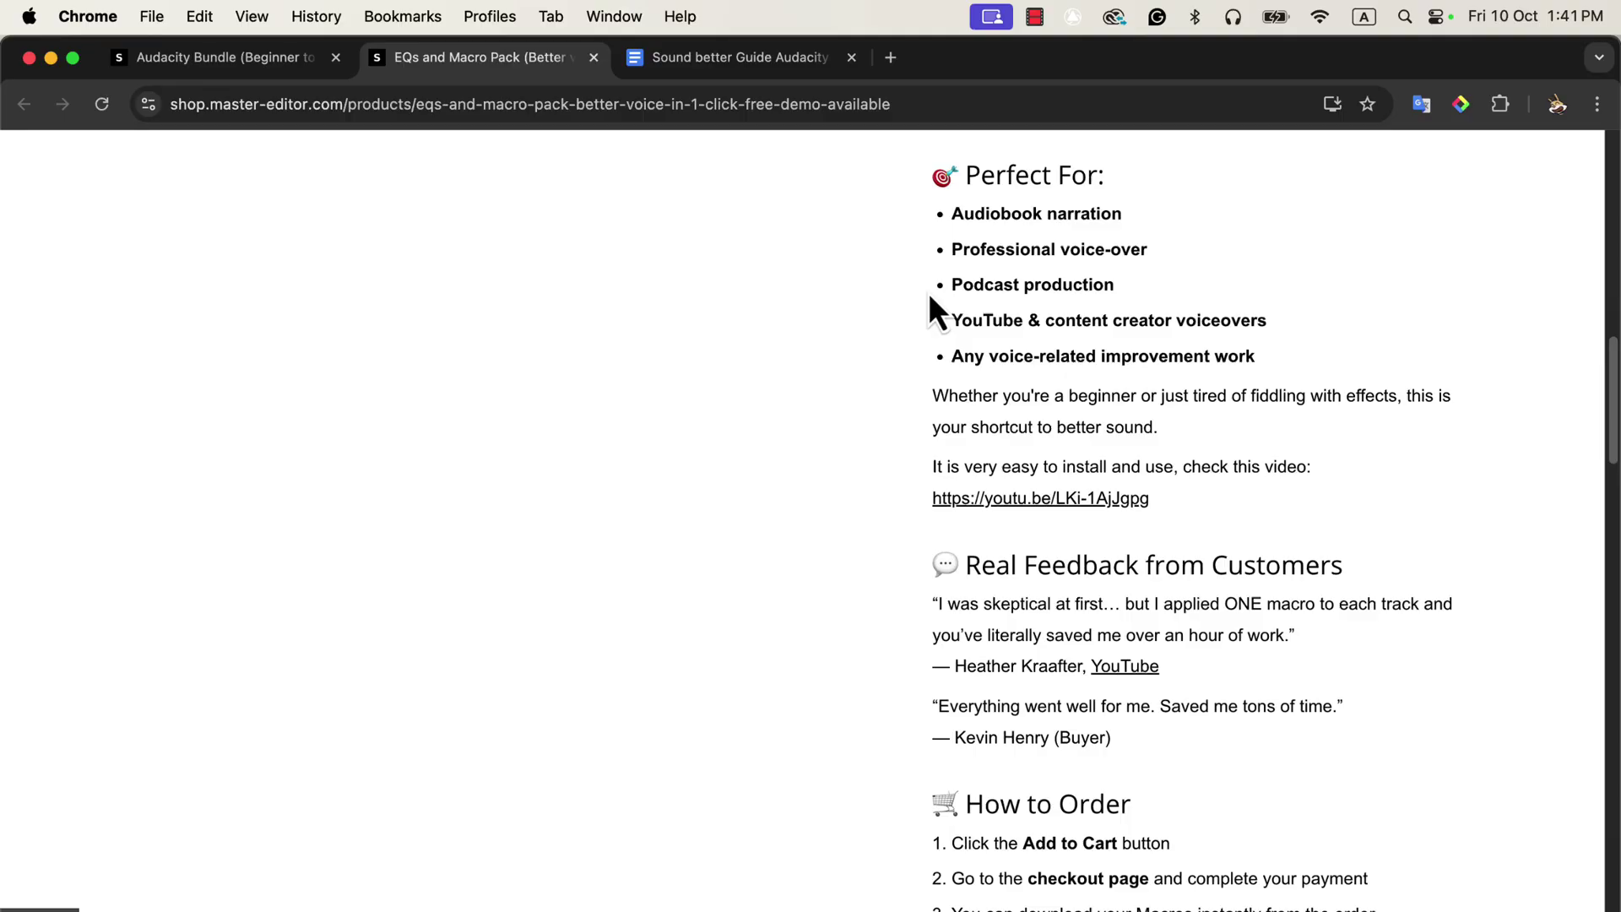
scroll(929, 292, down, 4)
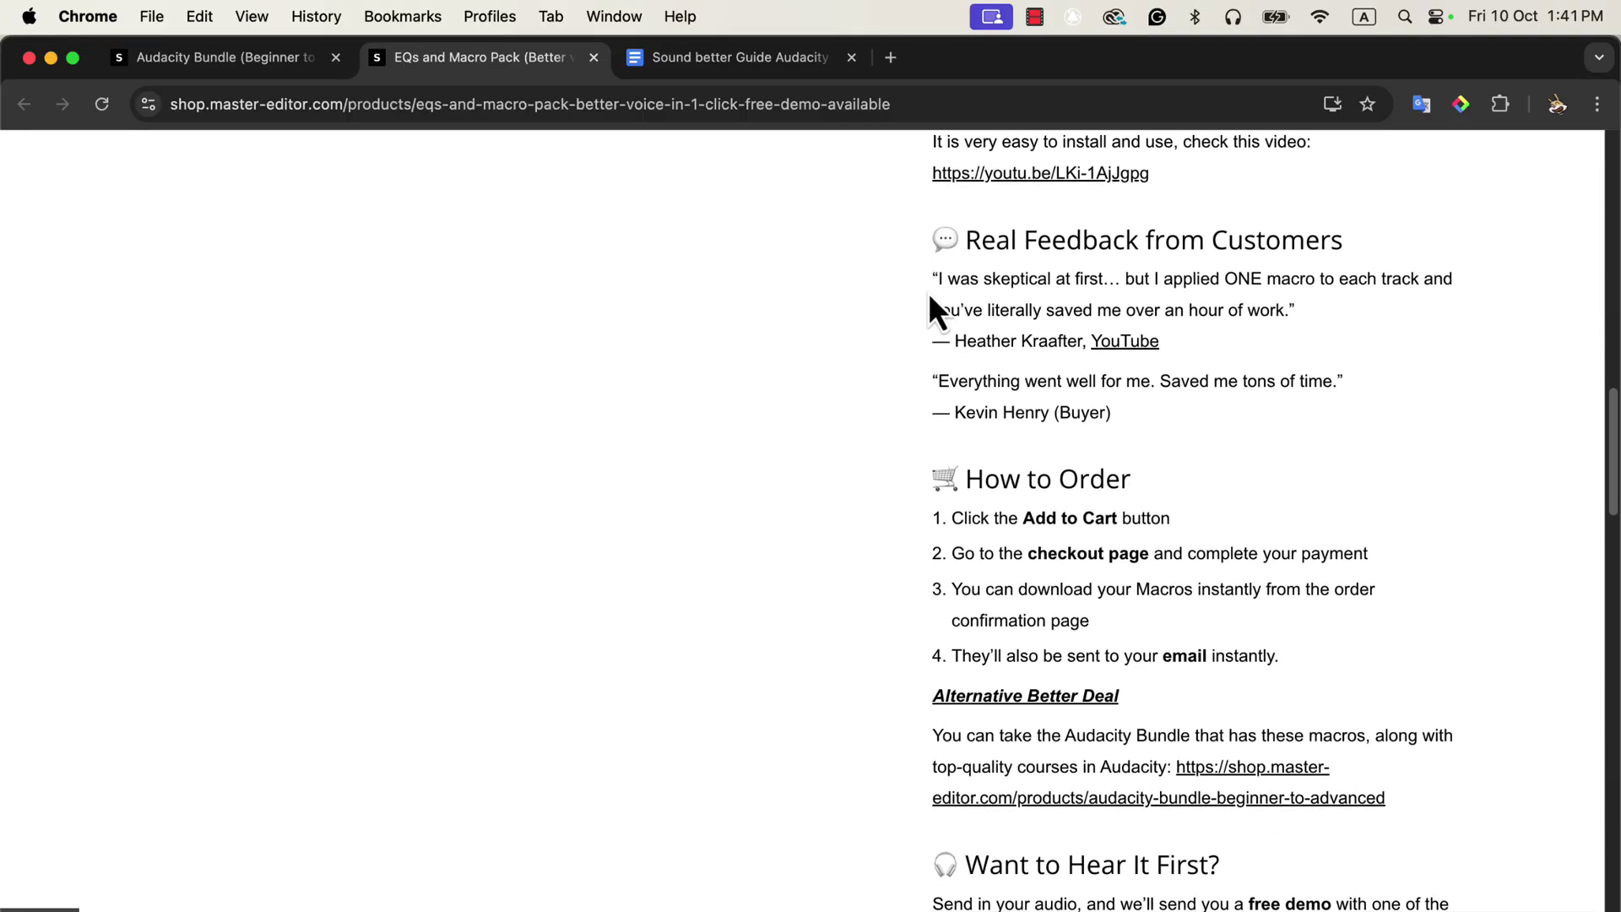
click(243, 61)
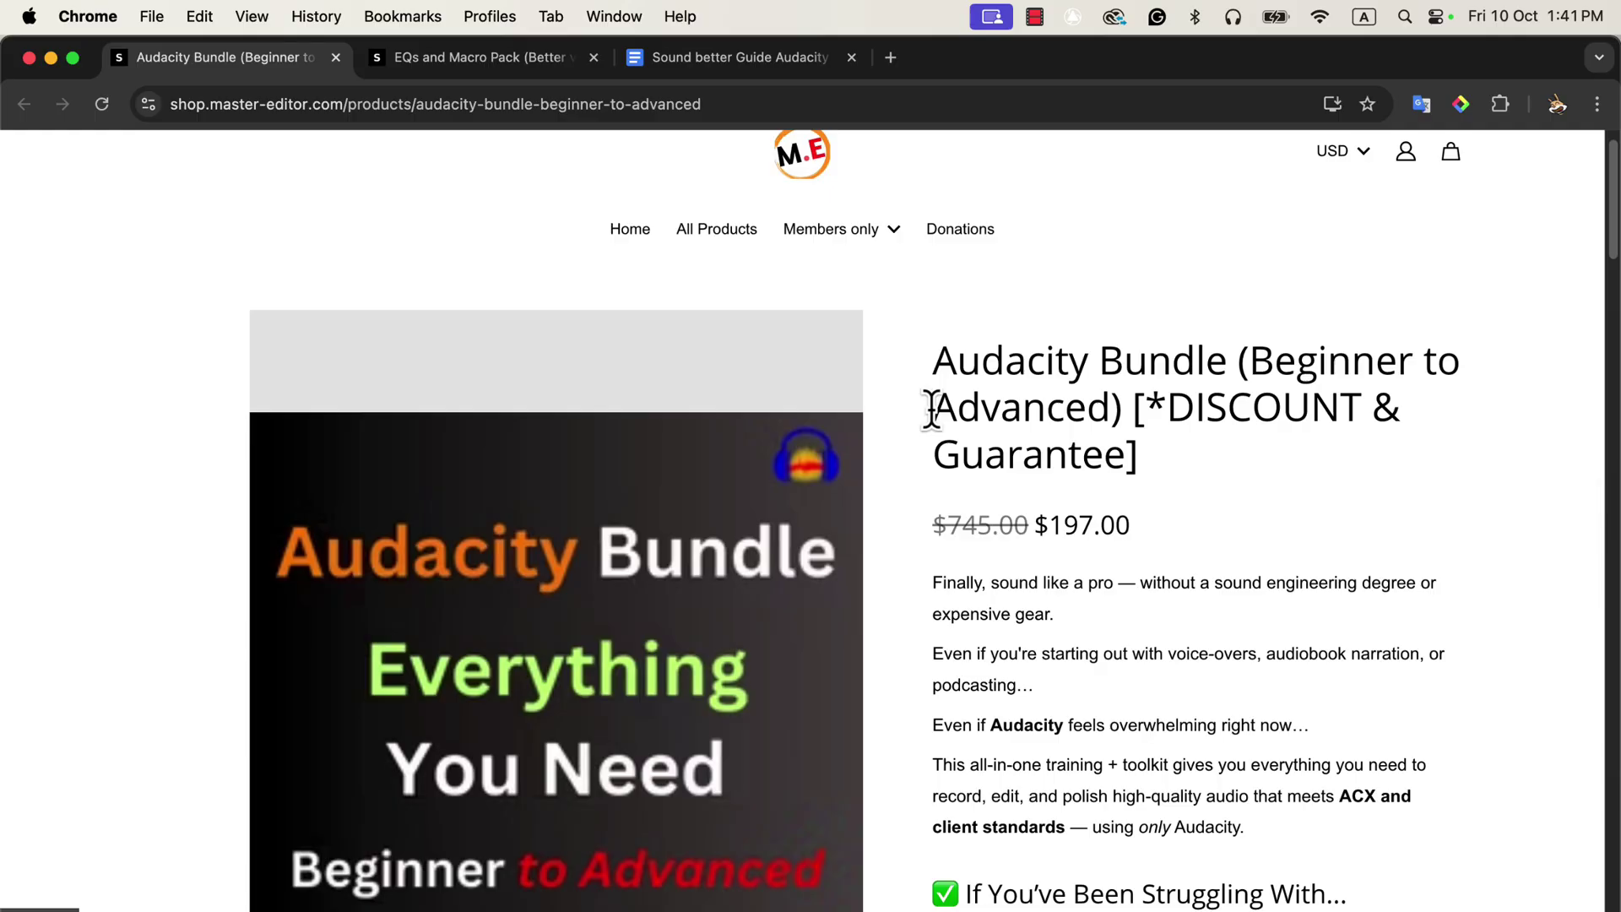
- Back in Audacity, undo the Clear Vocal 3.6 macro and deselect the track
key(super+Tab)
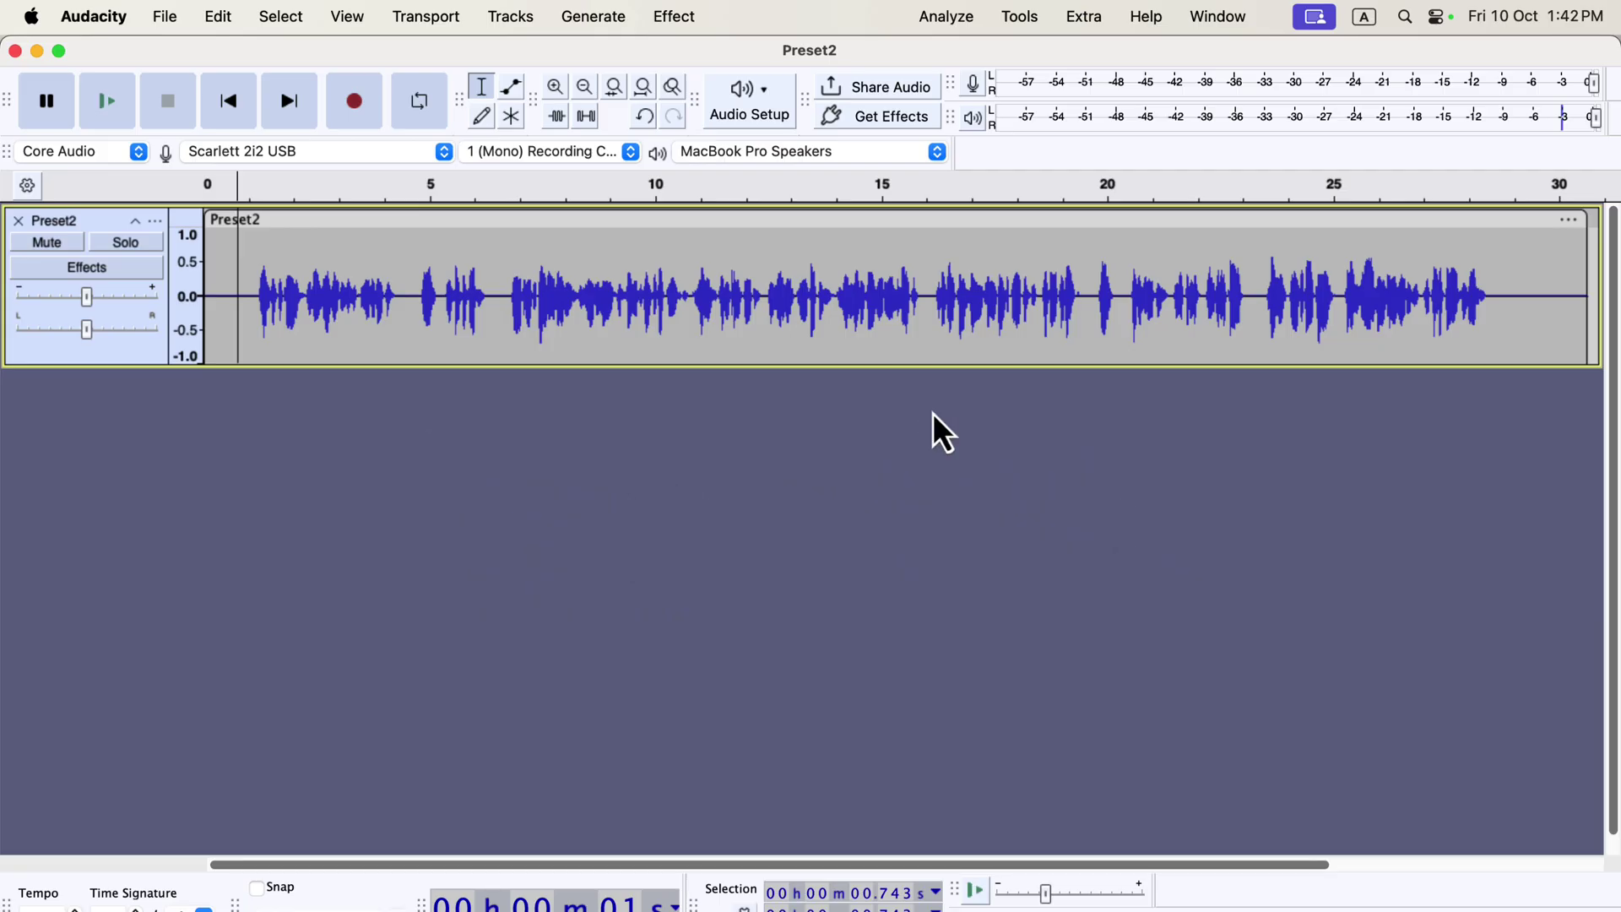
key(super+z)
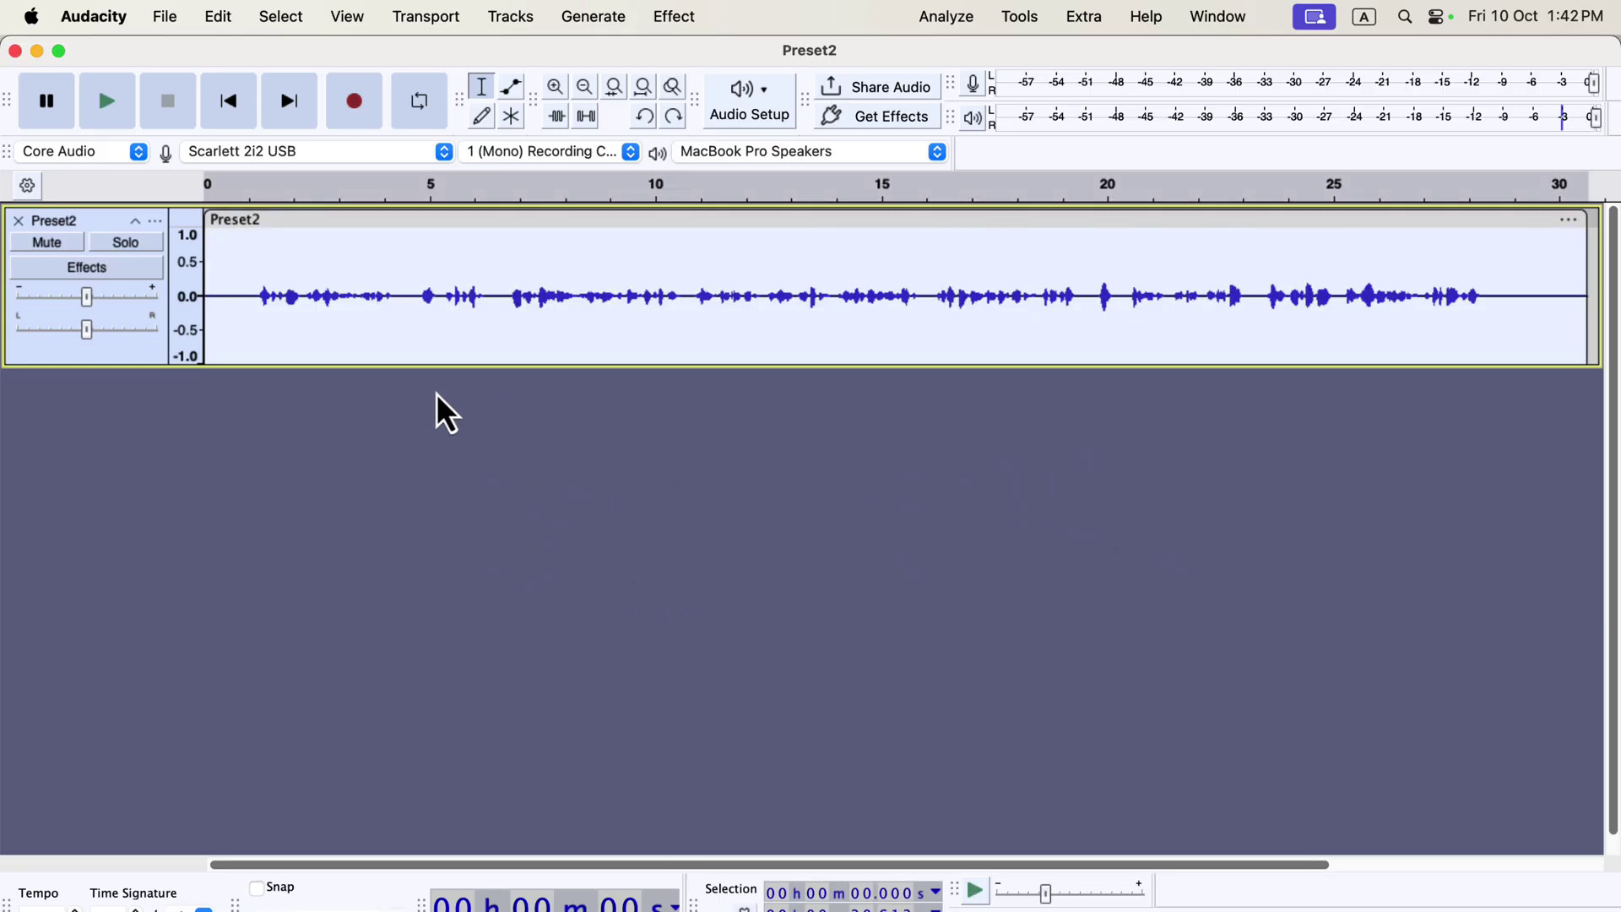
click(412, 402)
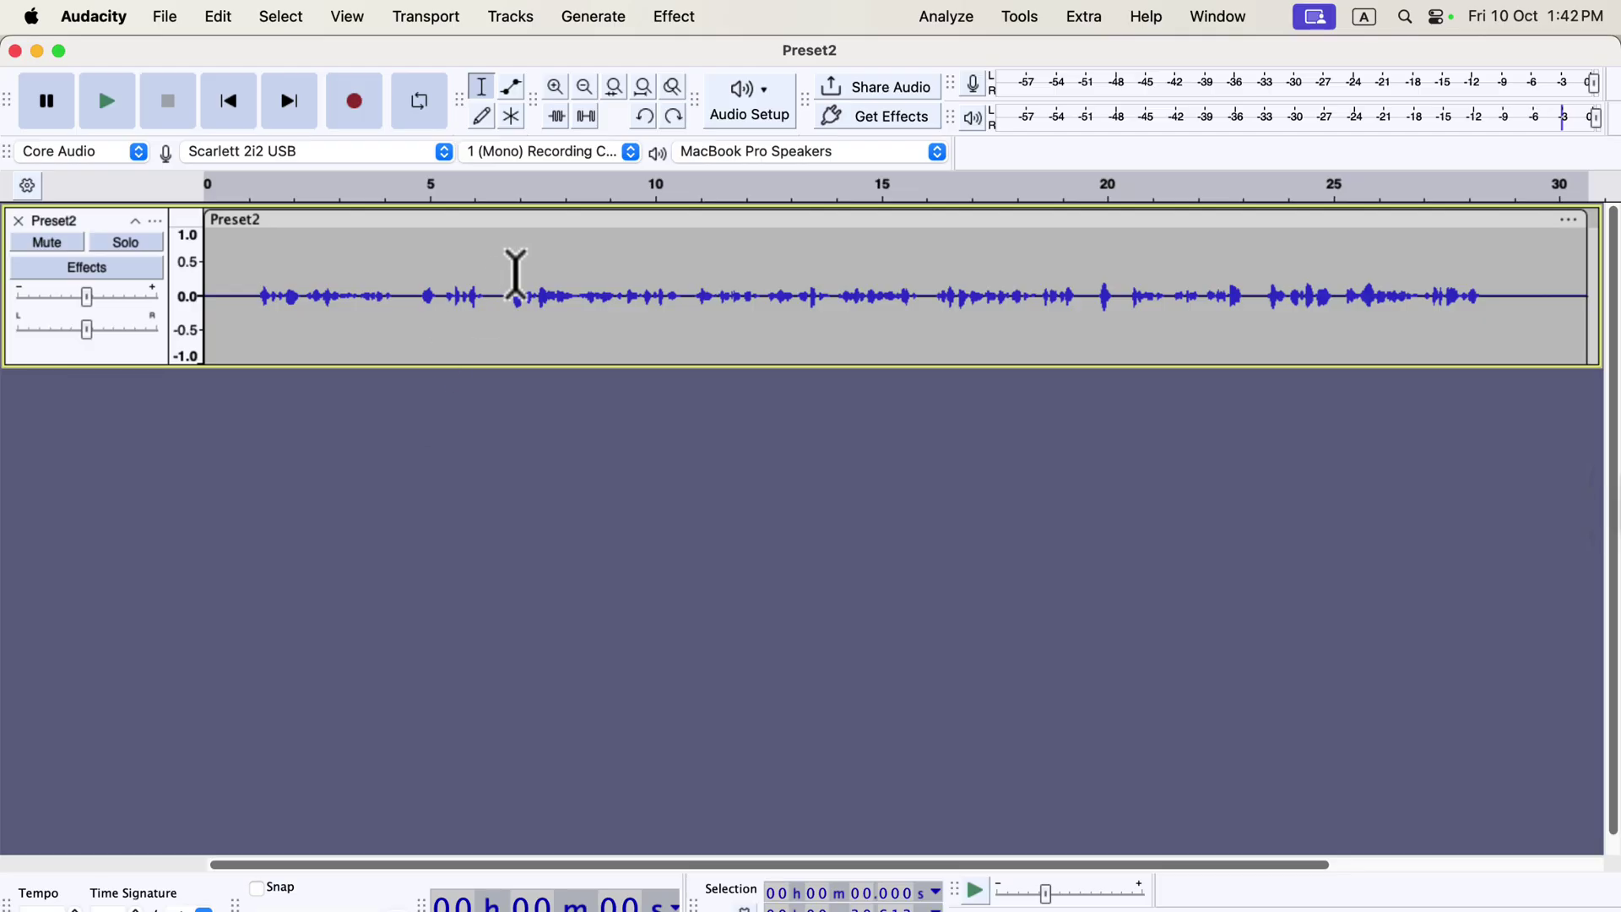
- Select all, open Normalize, load its Defaults preset, and change the peak amplitude to -3.0 dB
key(super+a)
click(680, 19)
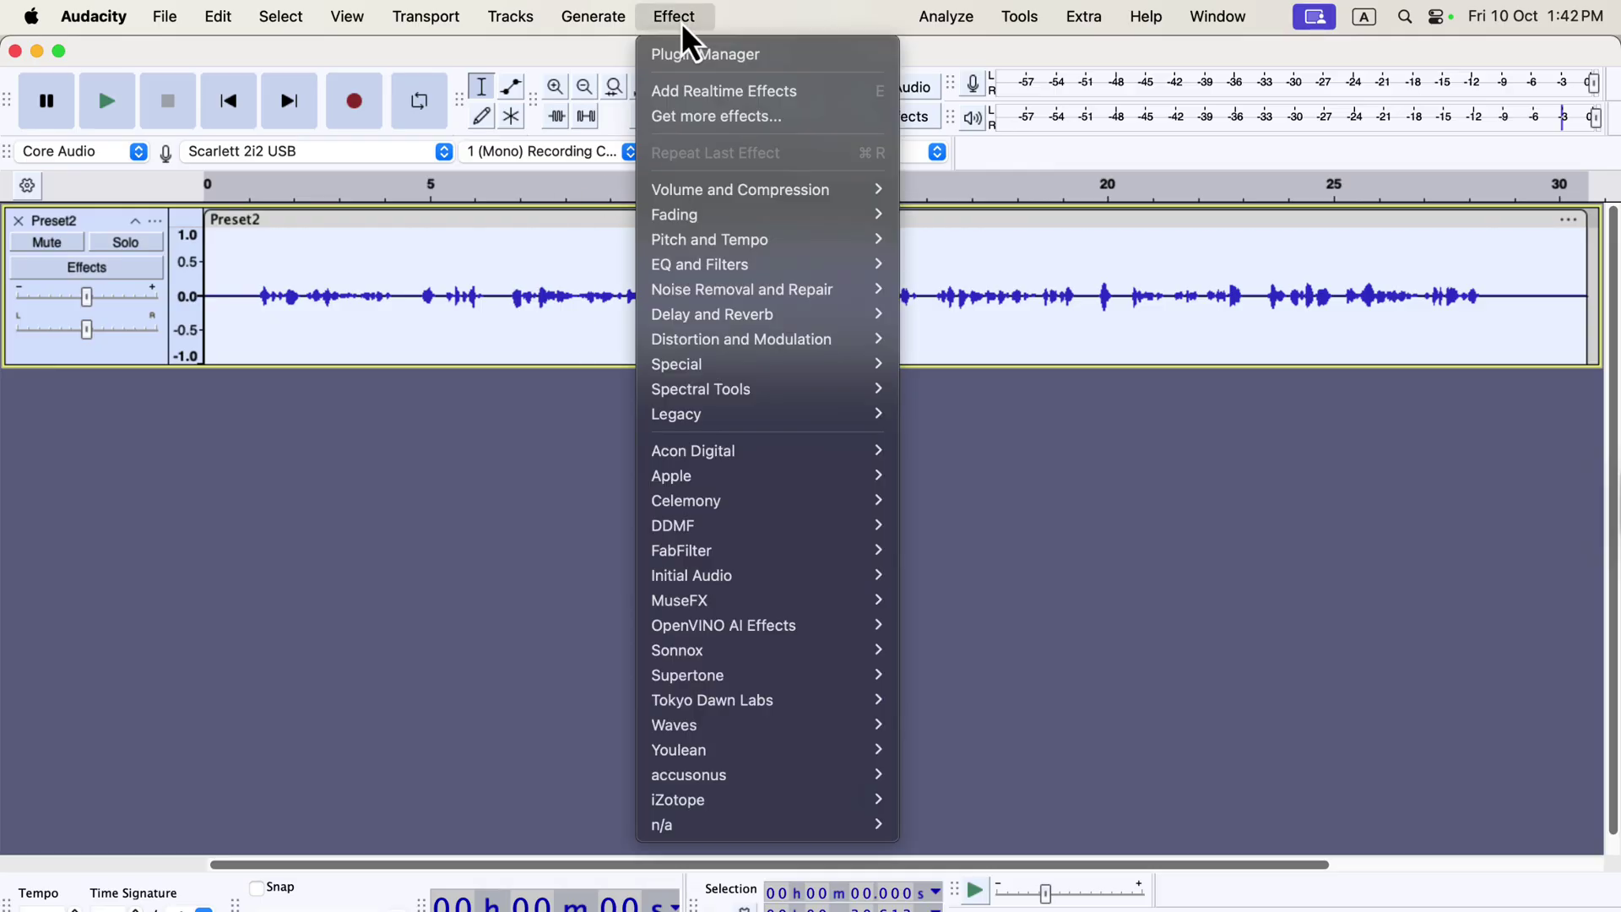
mouse_move(710, 195)
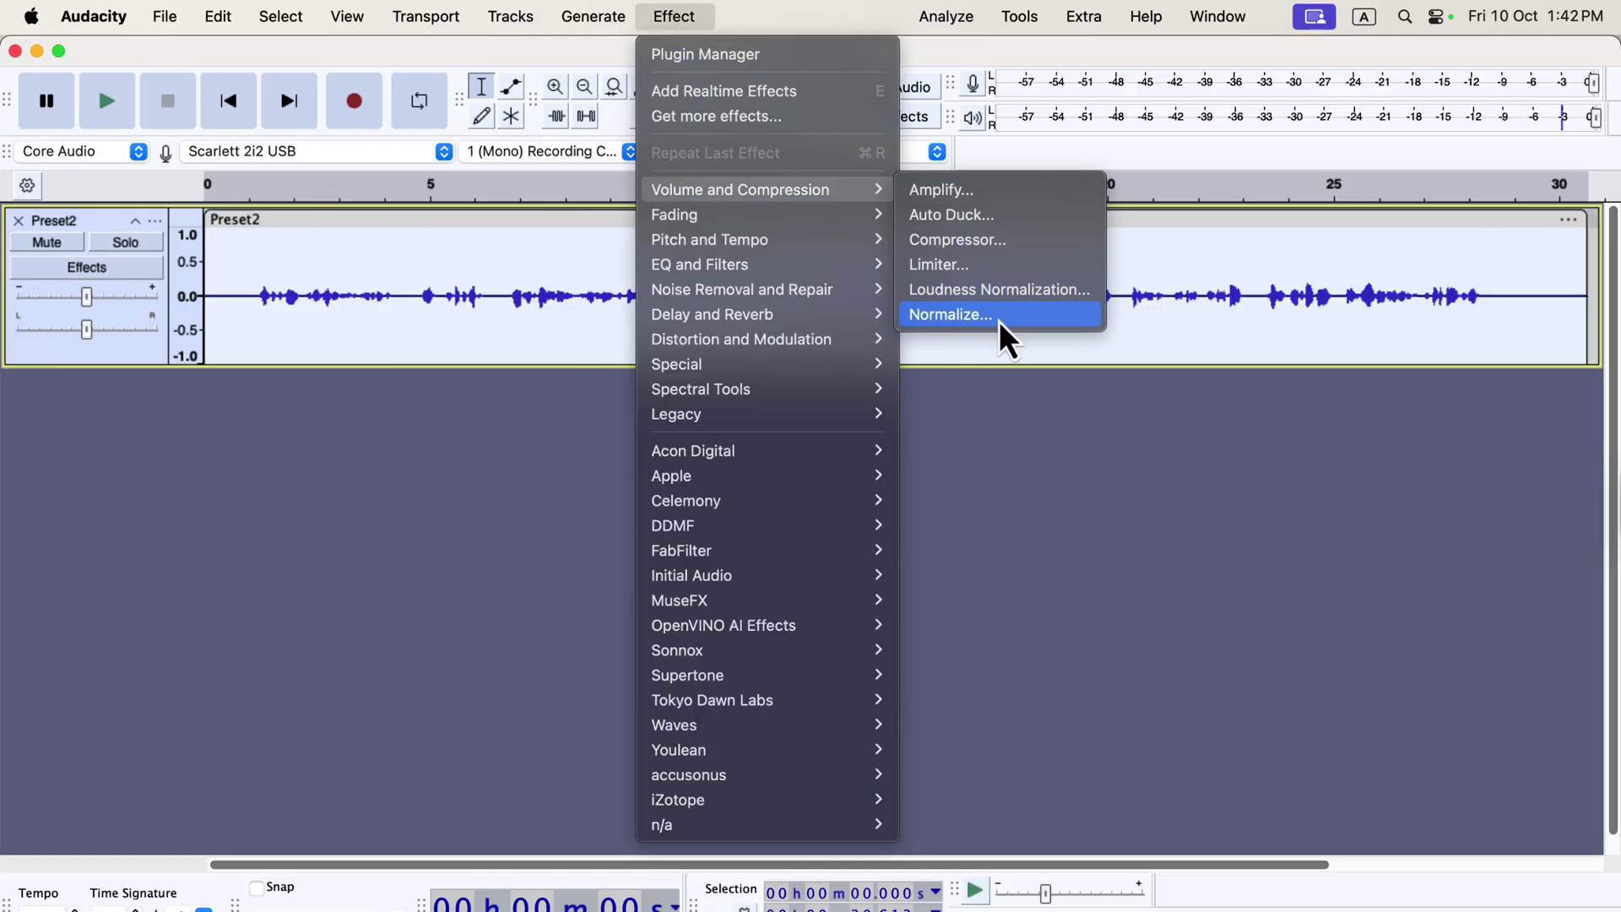
click(1024, 322)
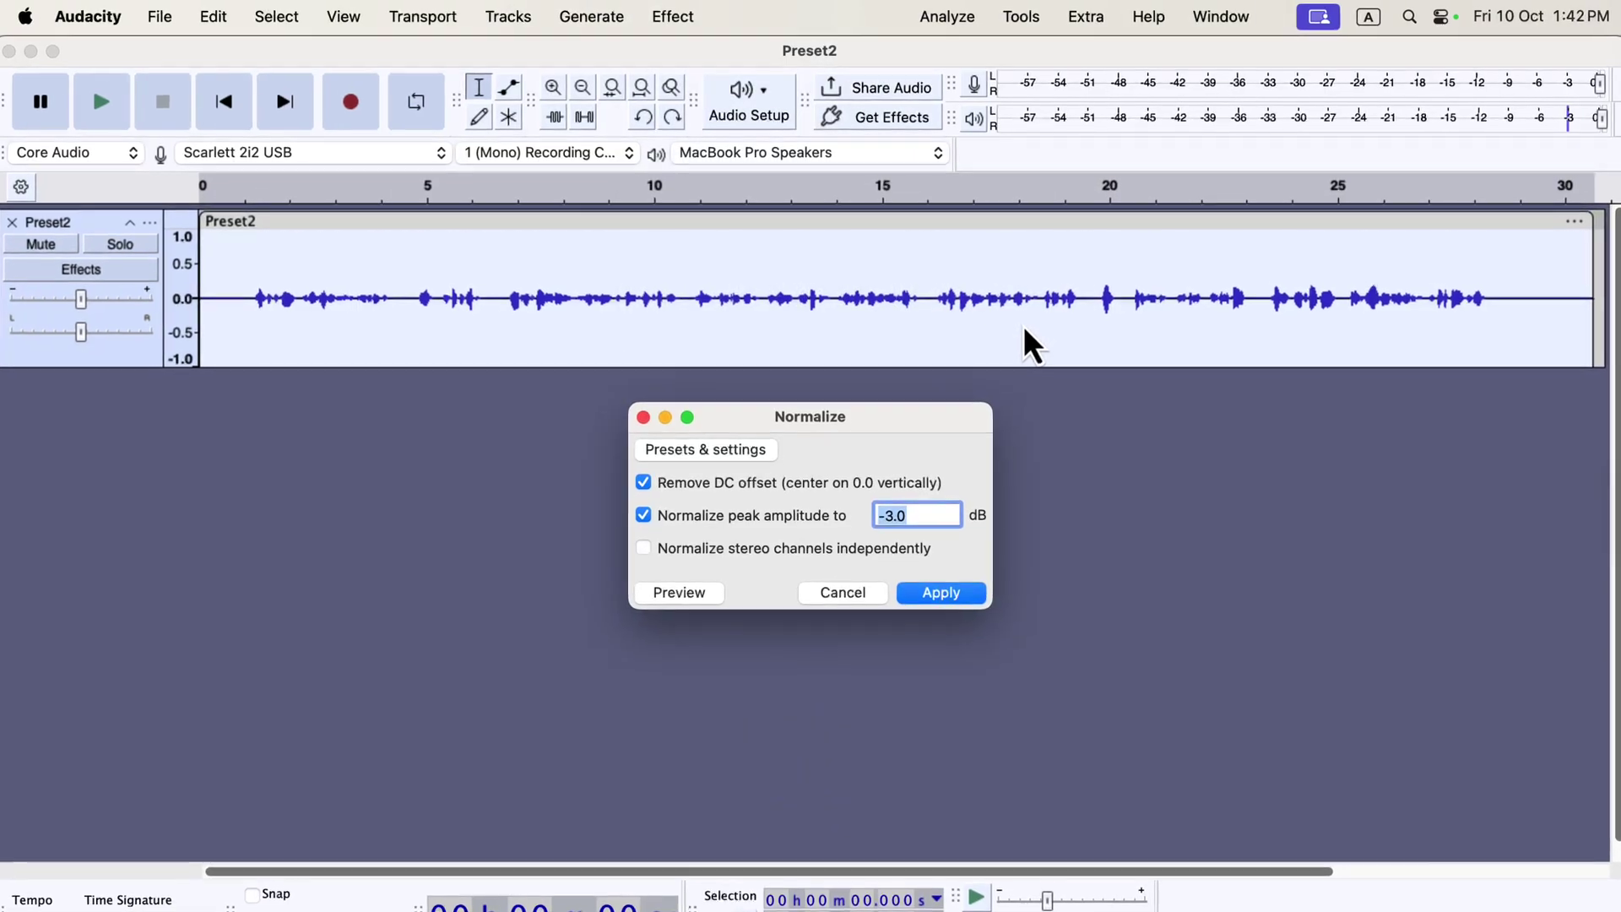
click(743, 462)
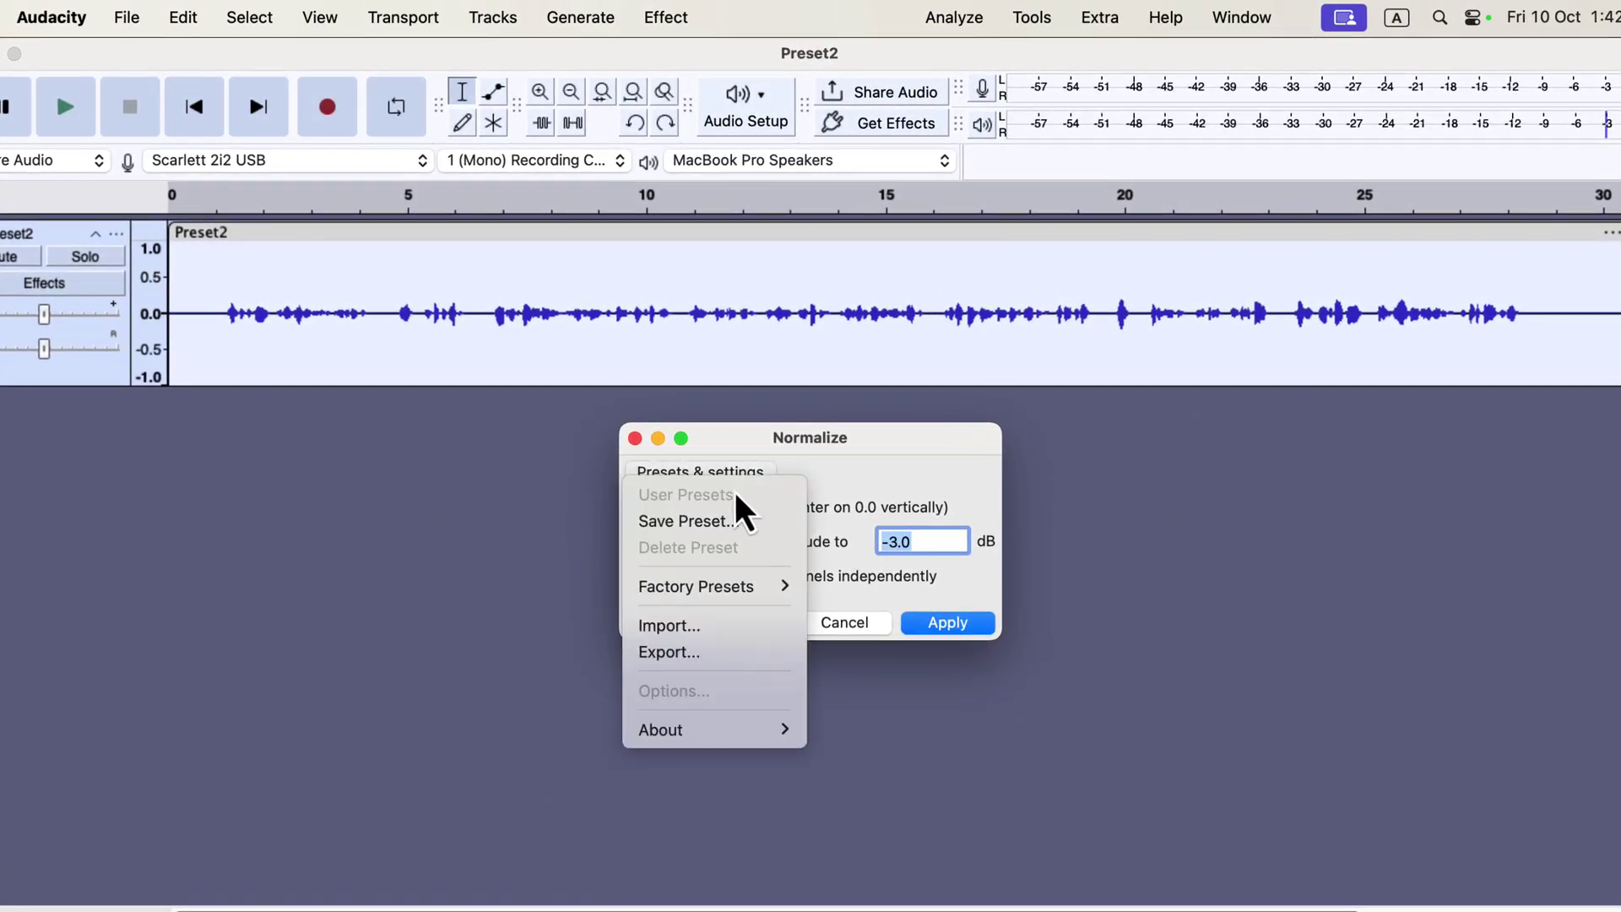
mouse_move(753, 575)
click(848, 586)
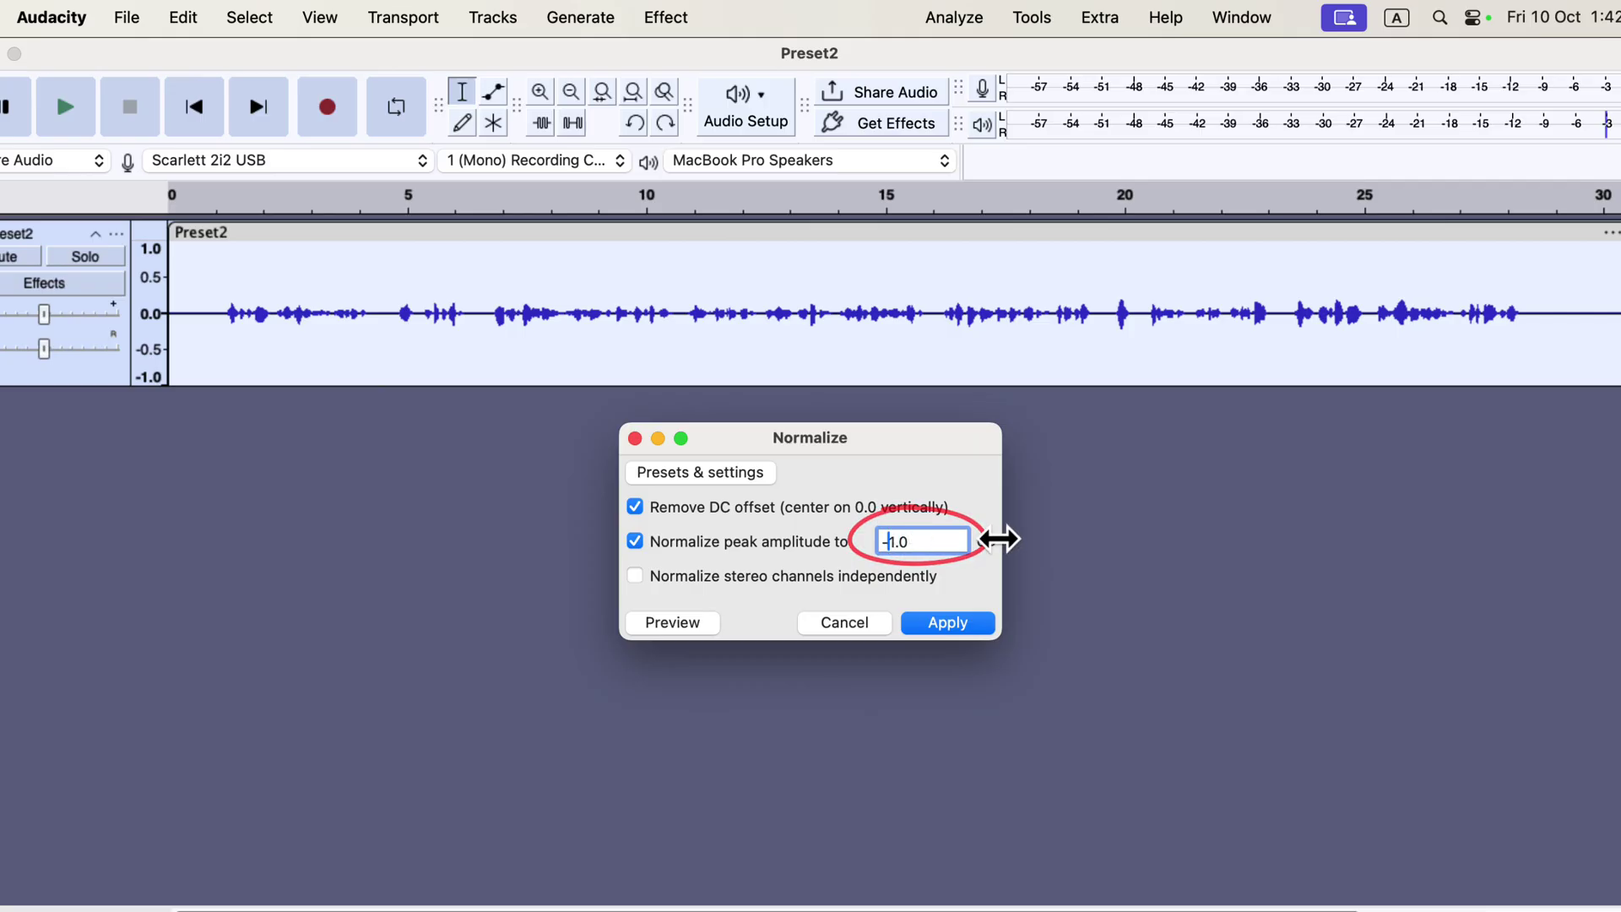
key(BackSpace)
key(BackSpace)
text(3.)
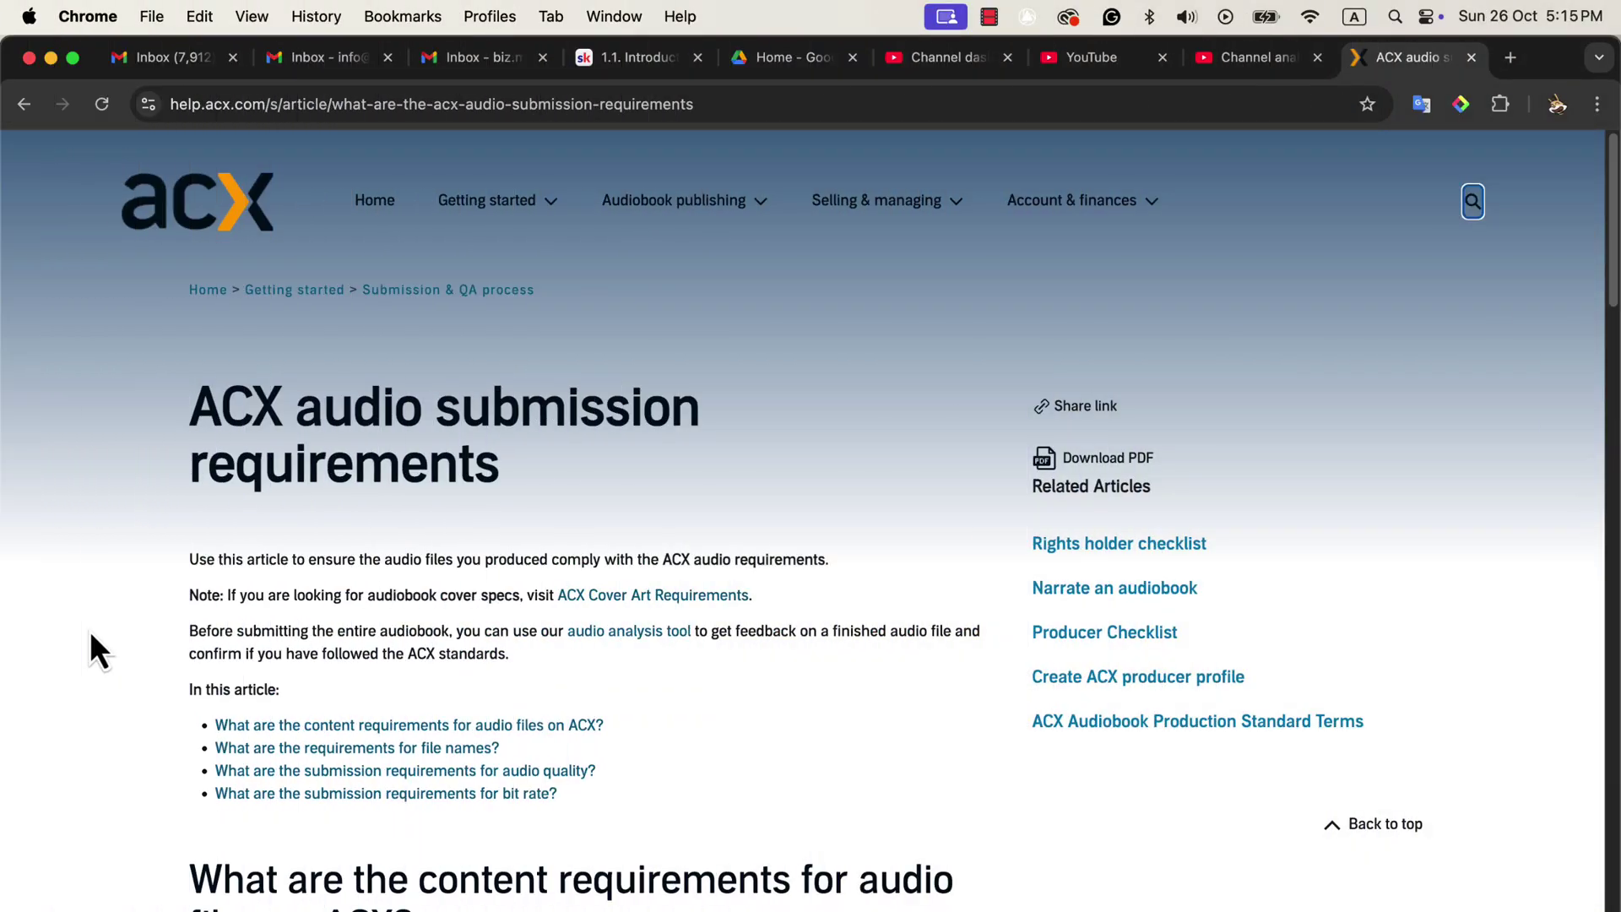
- Scroll the ACX article to the audio quality section showing the -23 dB to -18 dB RMS range
scroll(90, 621, down, 5)
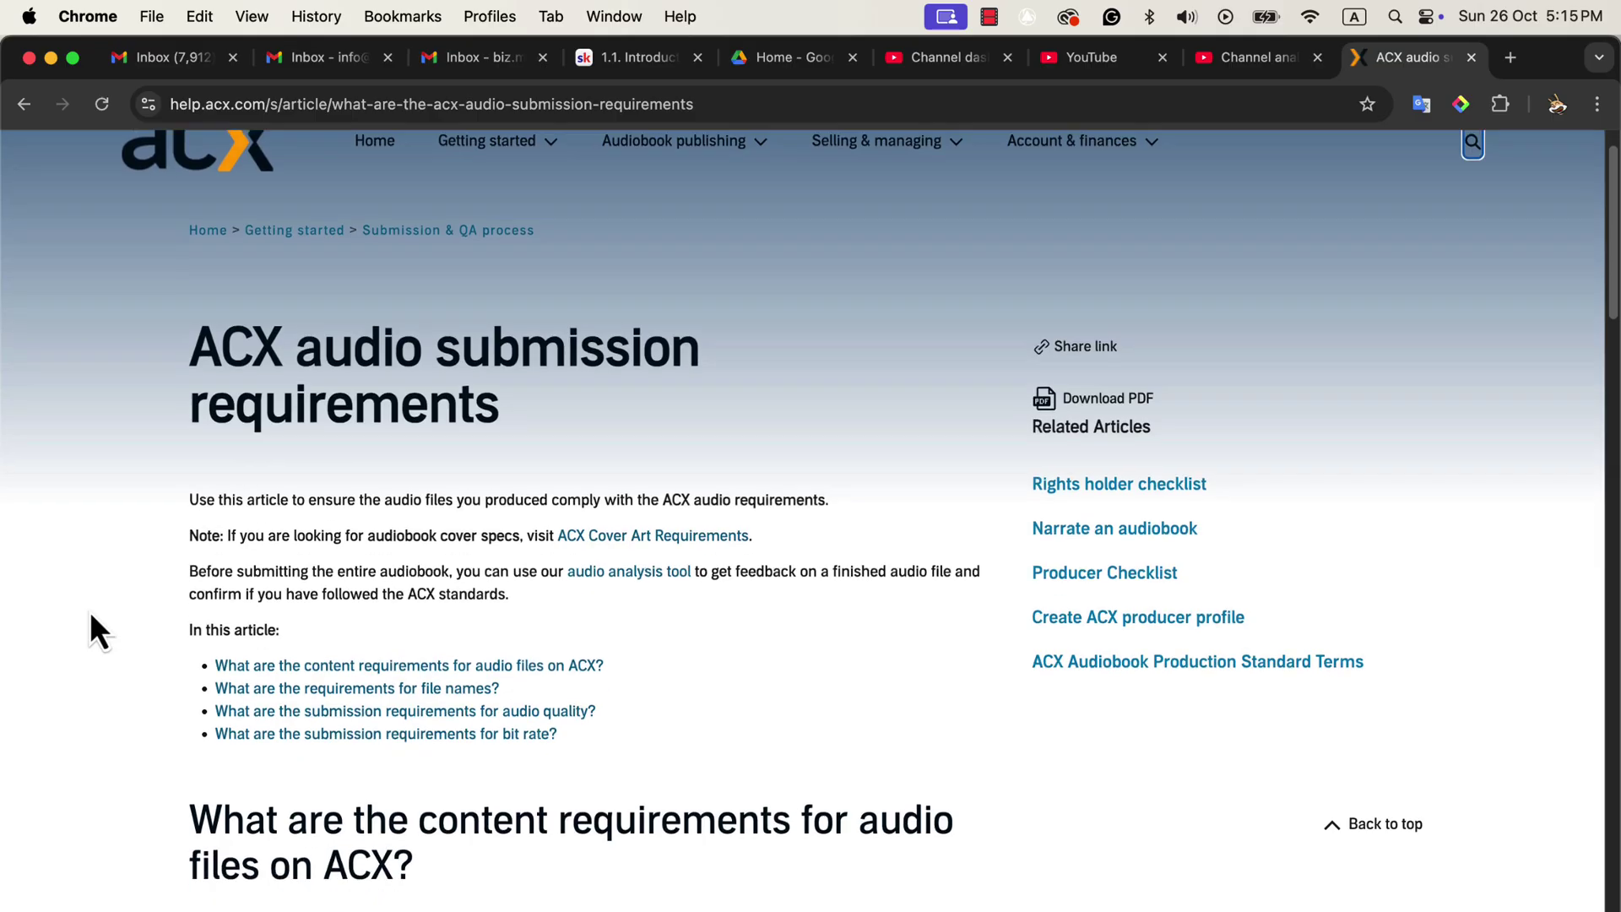
scroll(90, 612, down, 8)
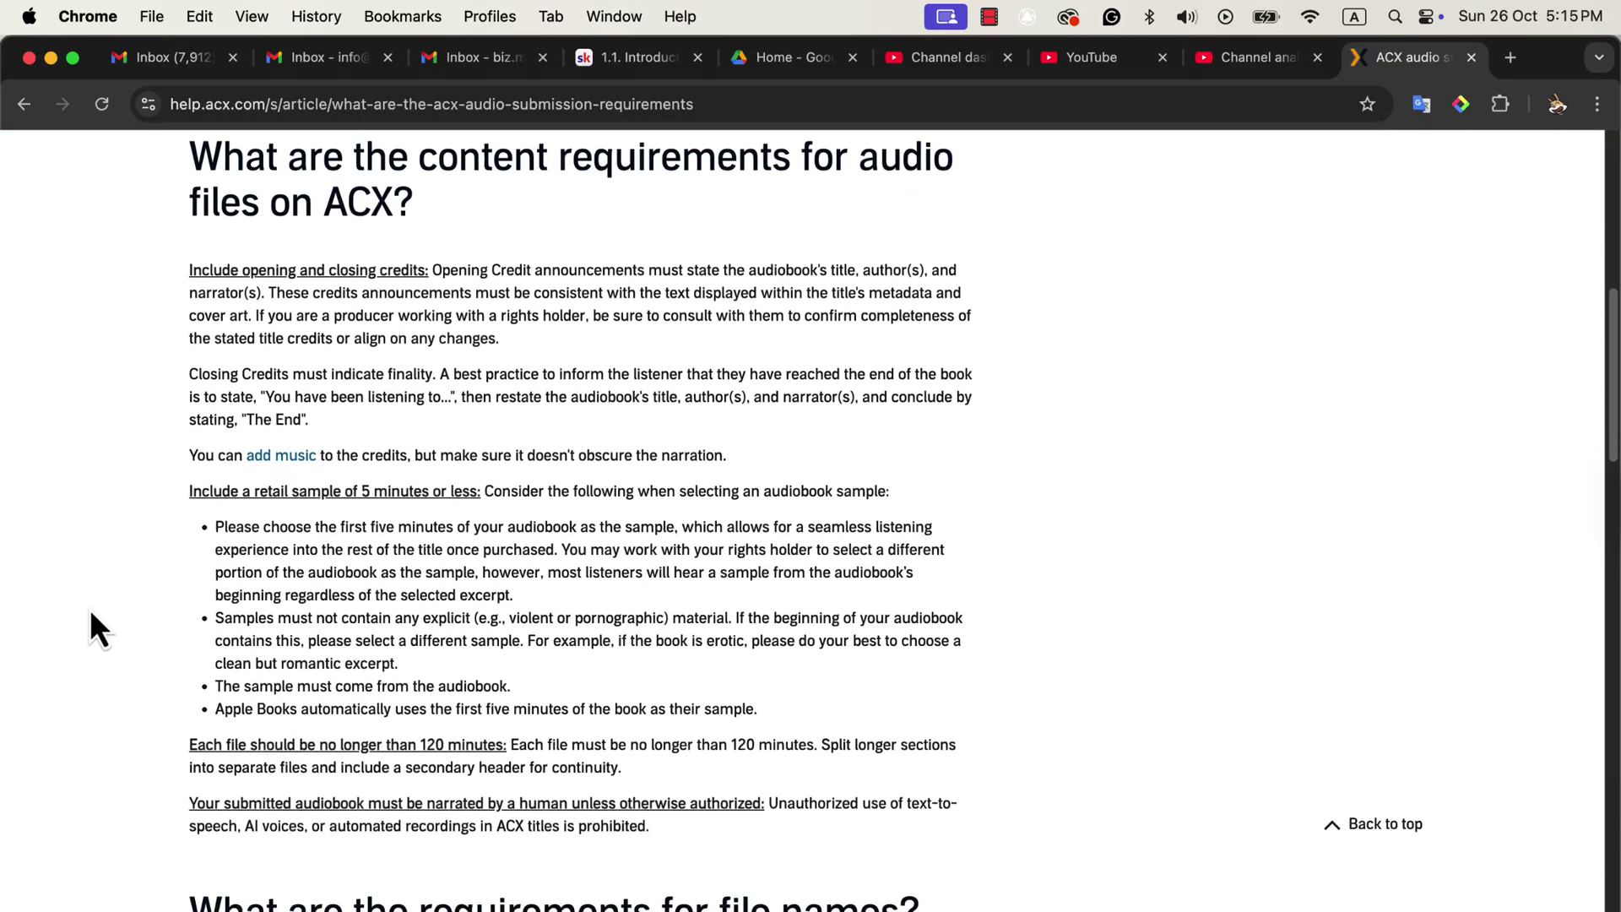
scroll(90, 613, down, 17)
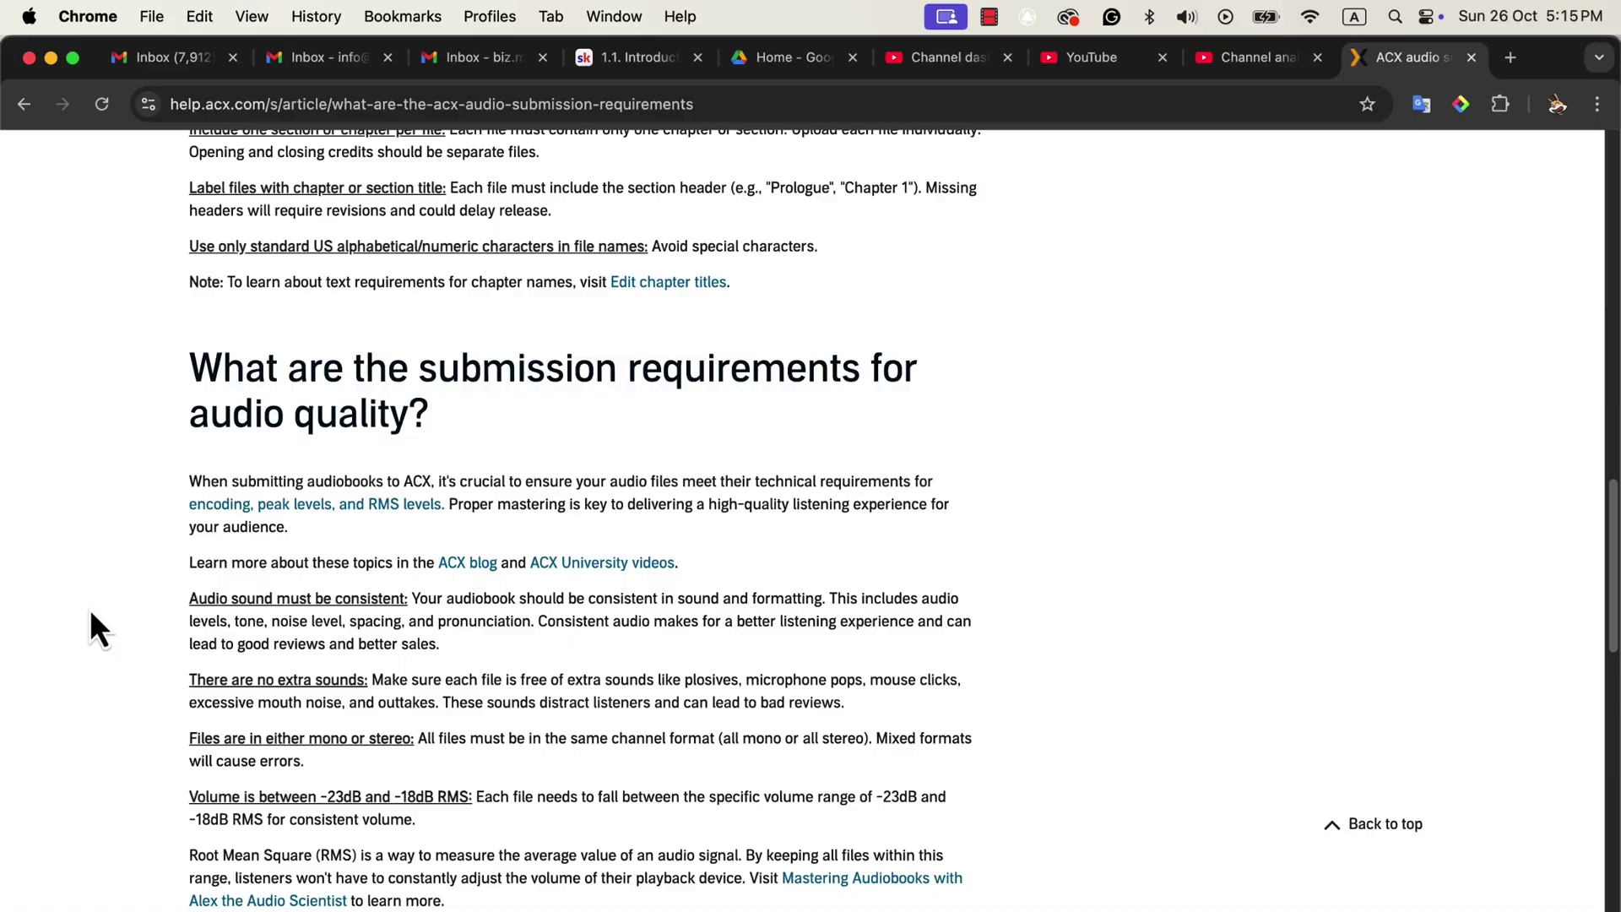
scroll(91, 621, down, 4)
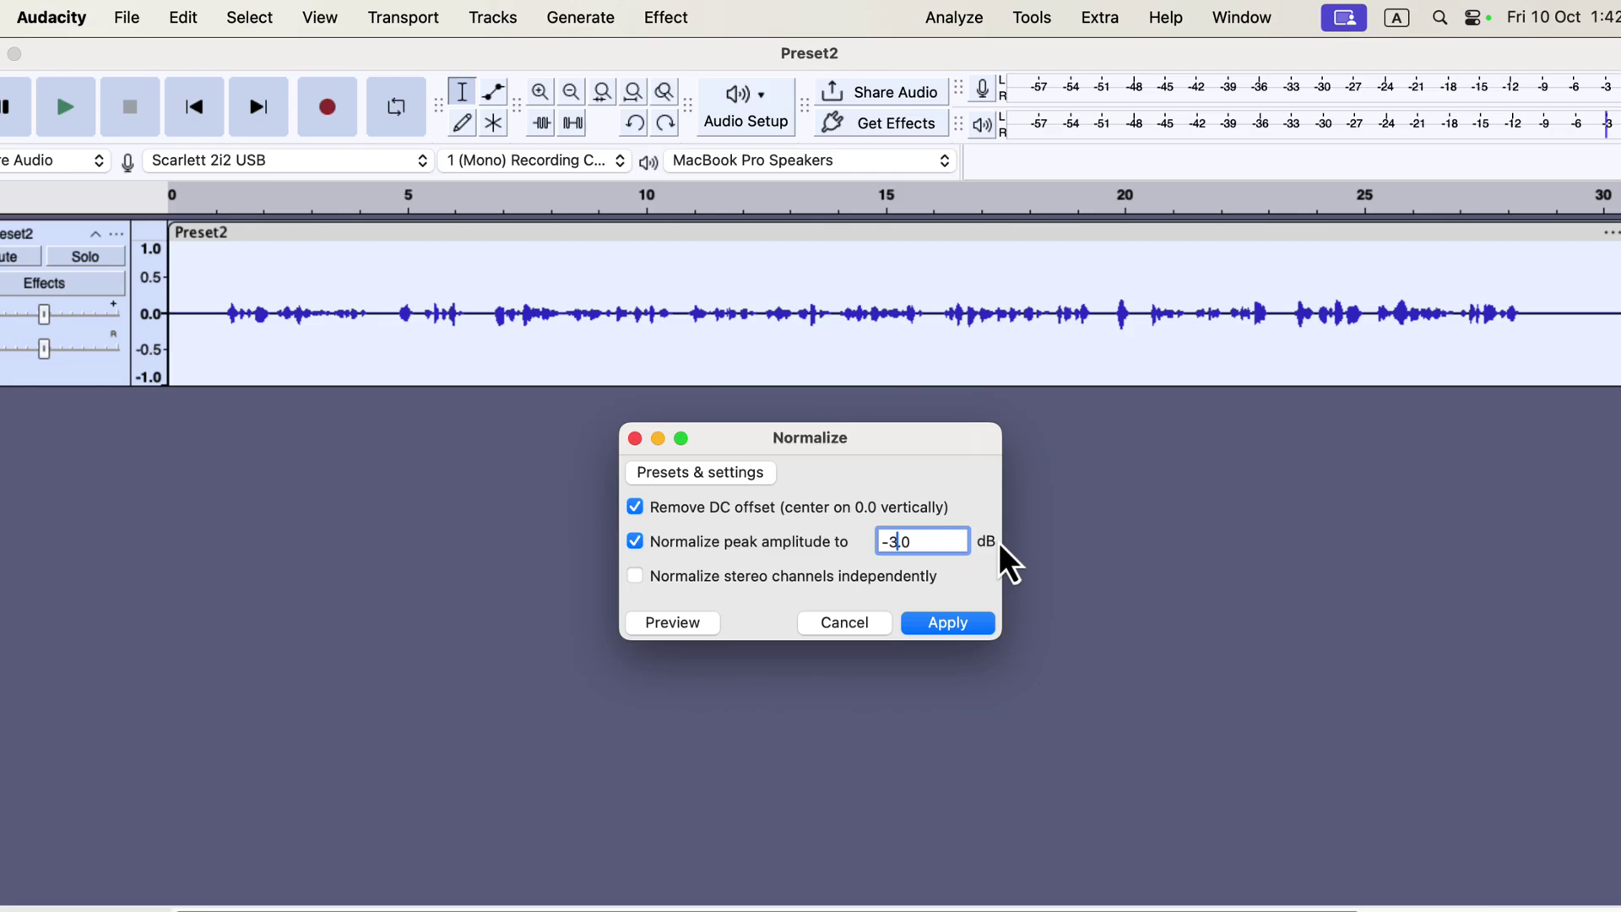
- Cancel Normalize and run ACX Check: RMS -32.96 dB fails, peak -12.78 dB low, noise floor -70.57 dB passes
click(636, 439)
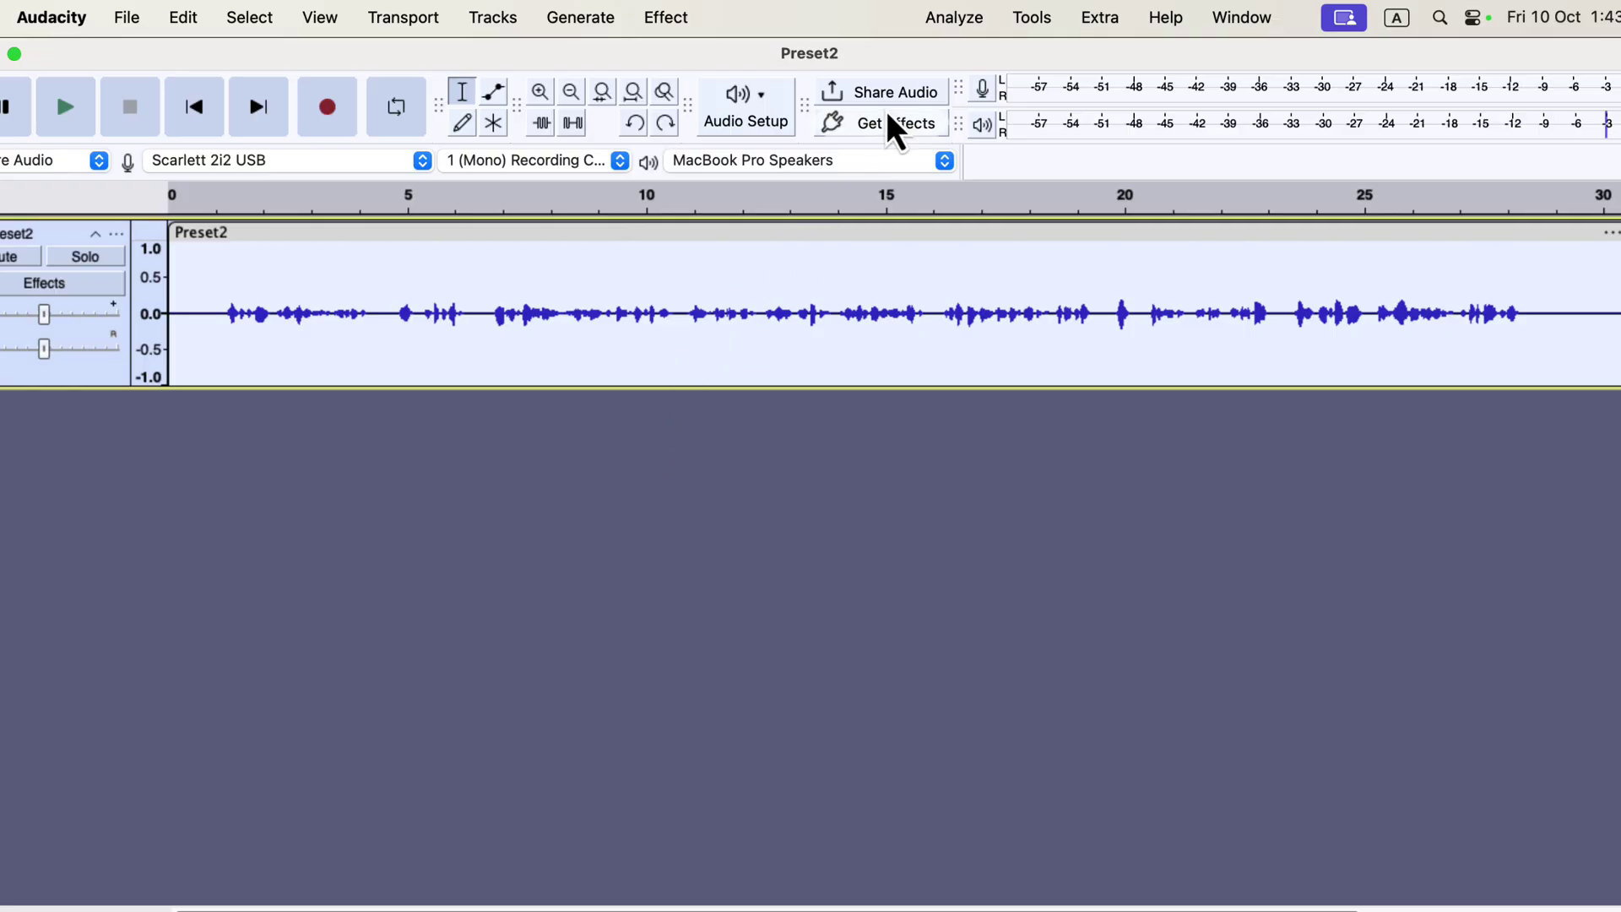
click(954, 17)
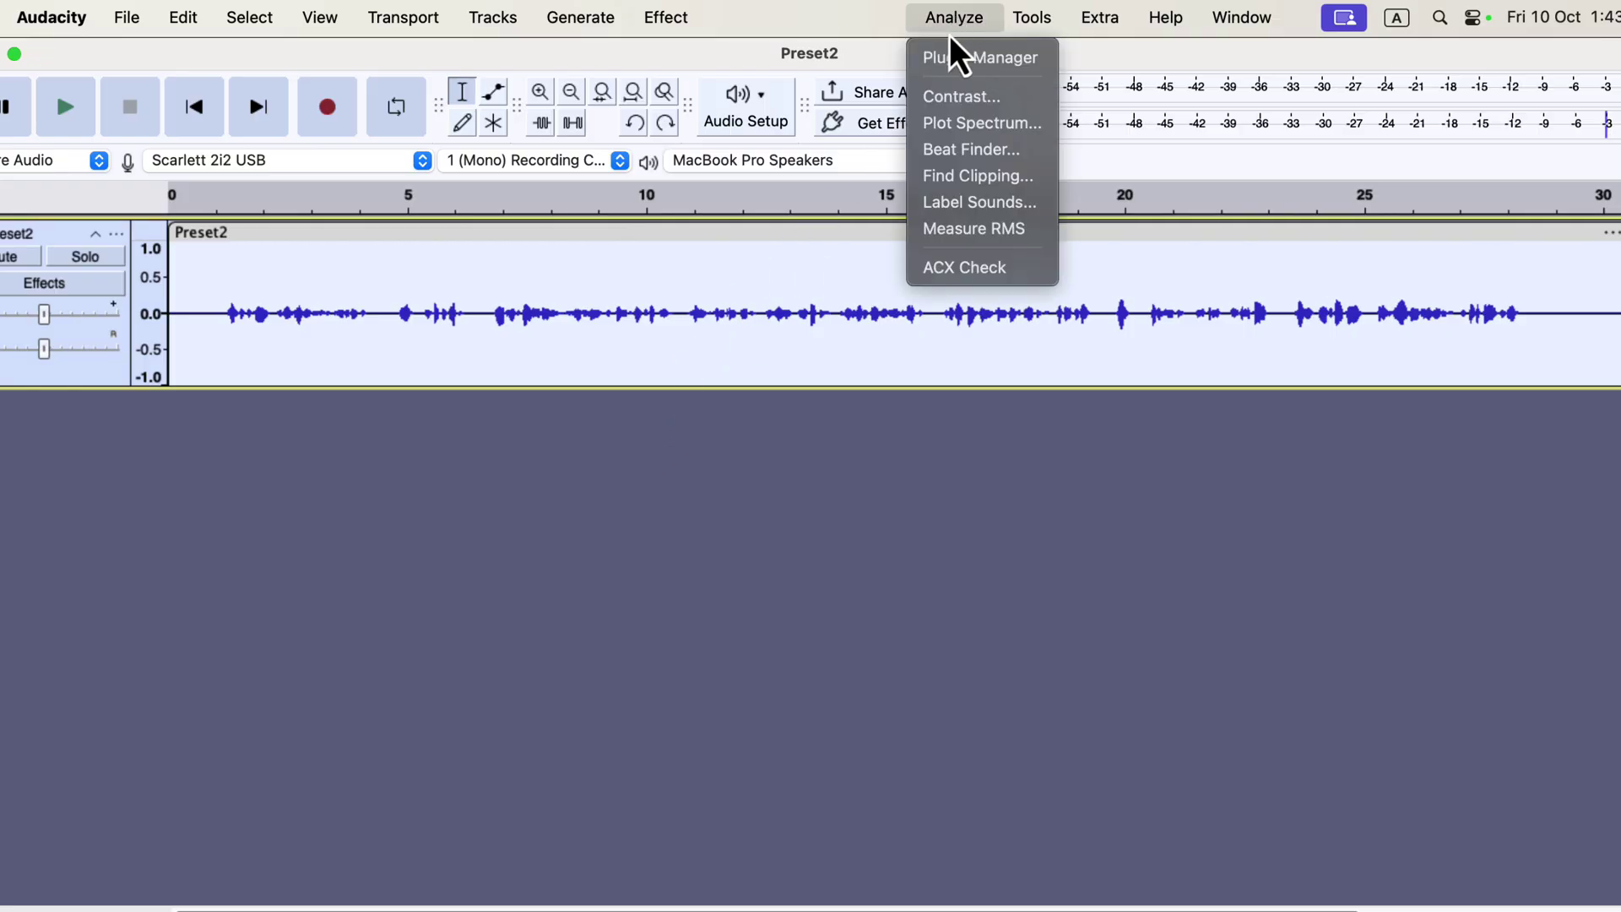
click(1037, 270)
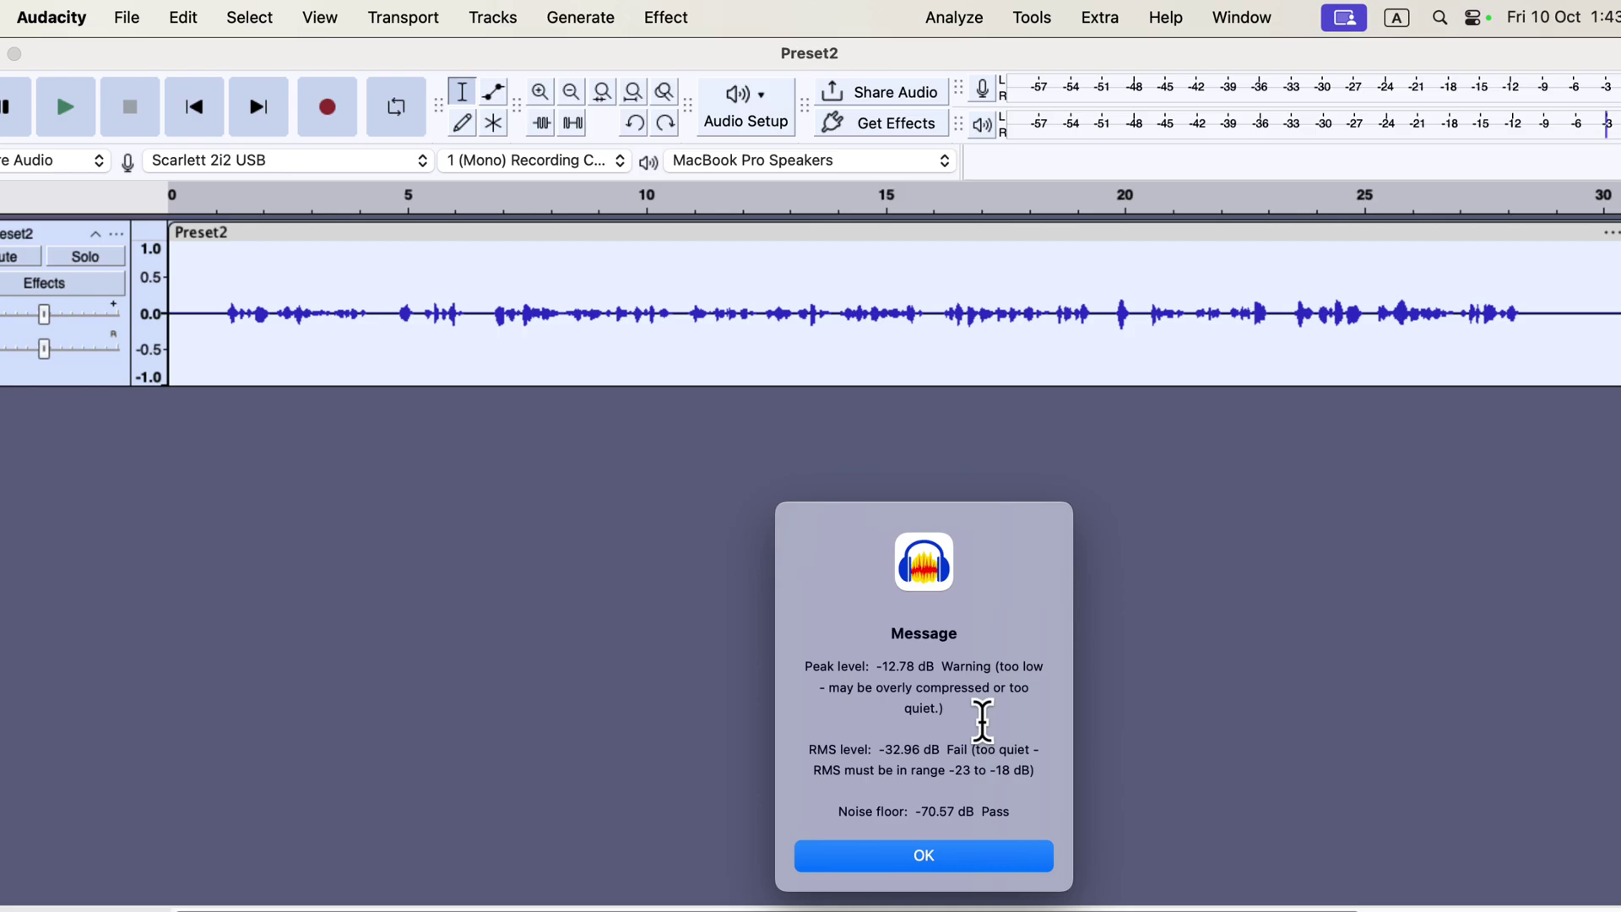
click(930, 854)
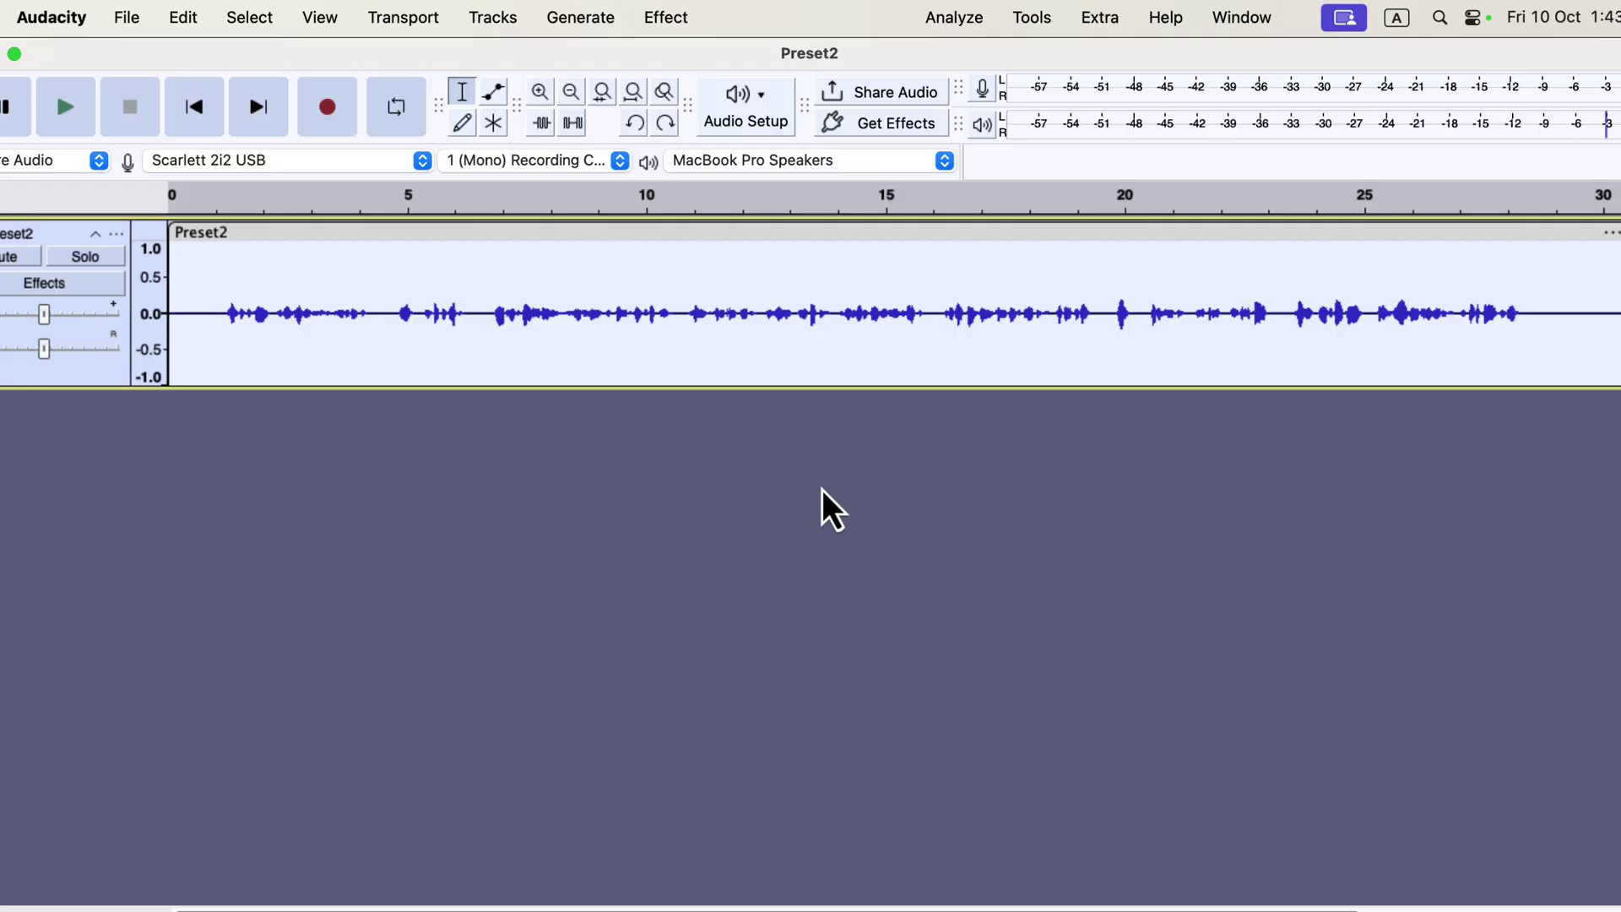
- Apply Normalize to Preset2 at -3.0 dB peak with DC offset removal
click(668, 19)
mouse_move(712, 207)
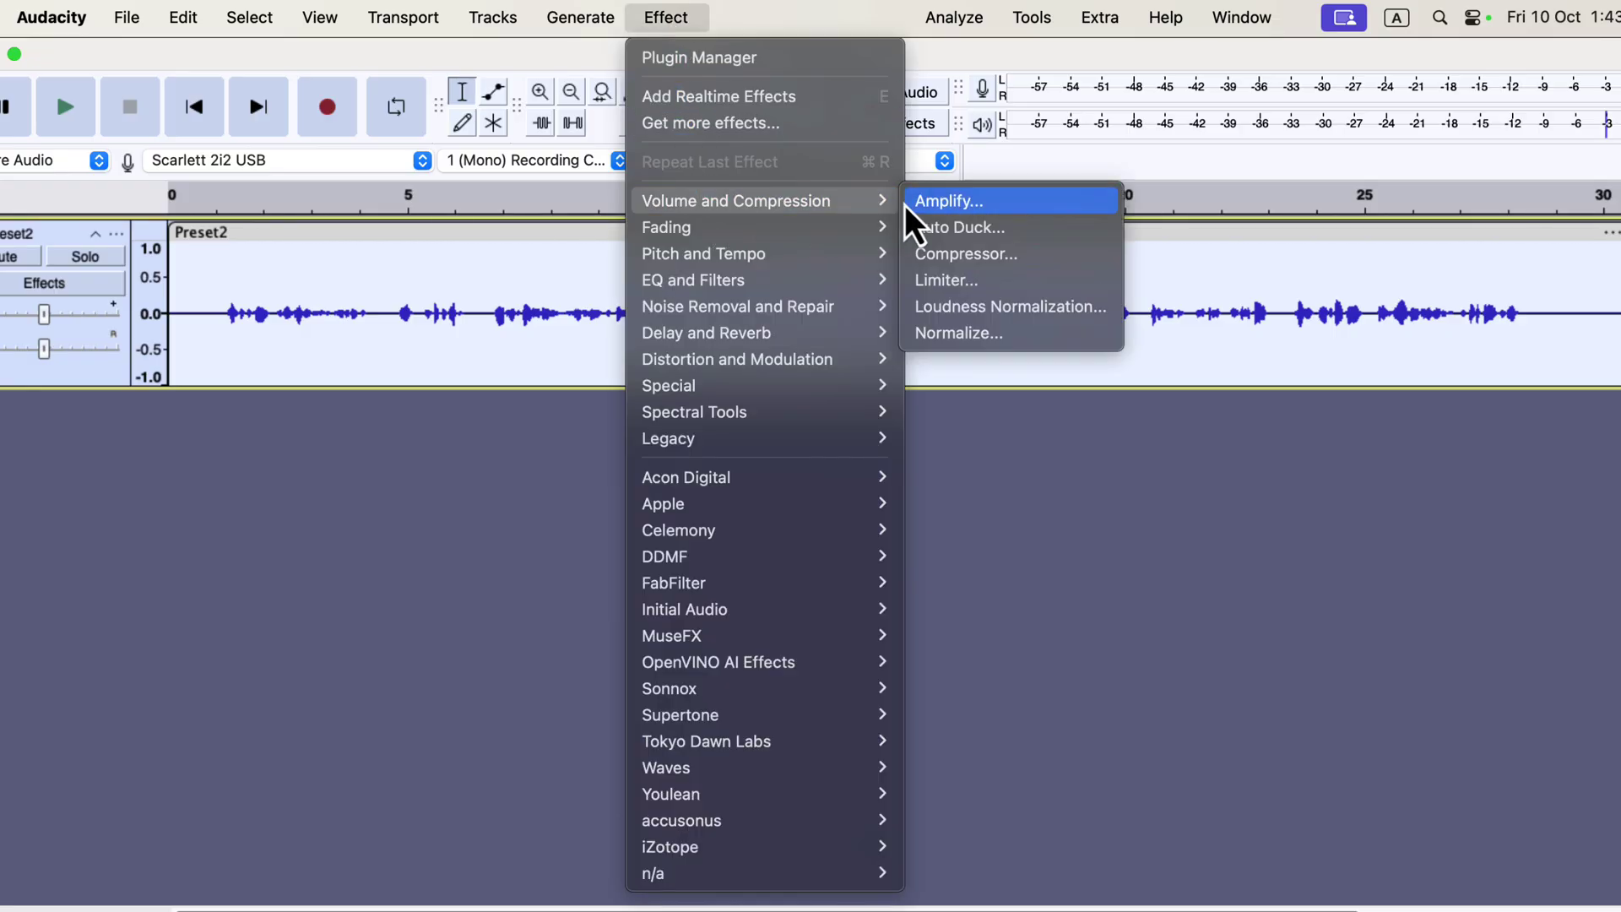
click(924, 343)
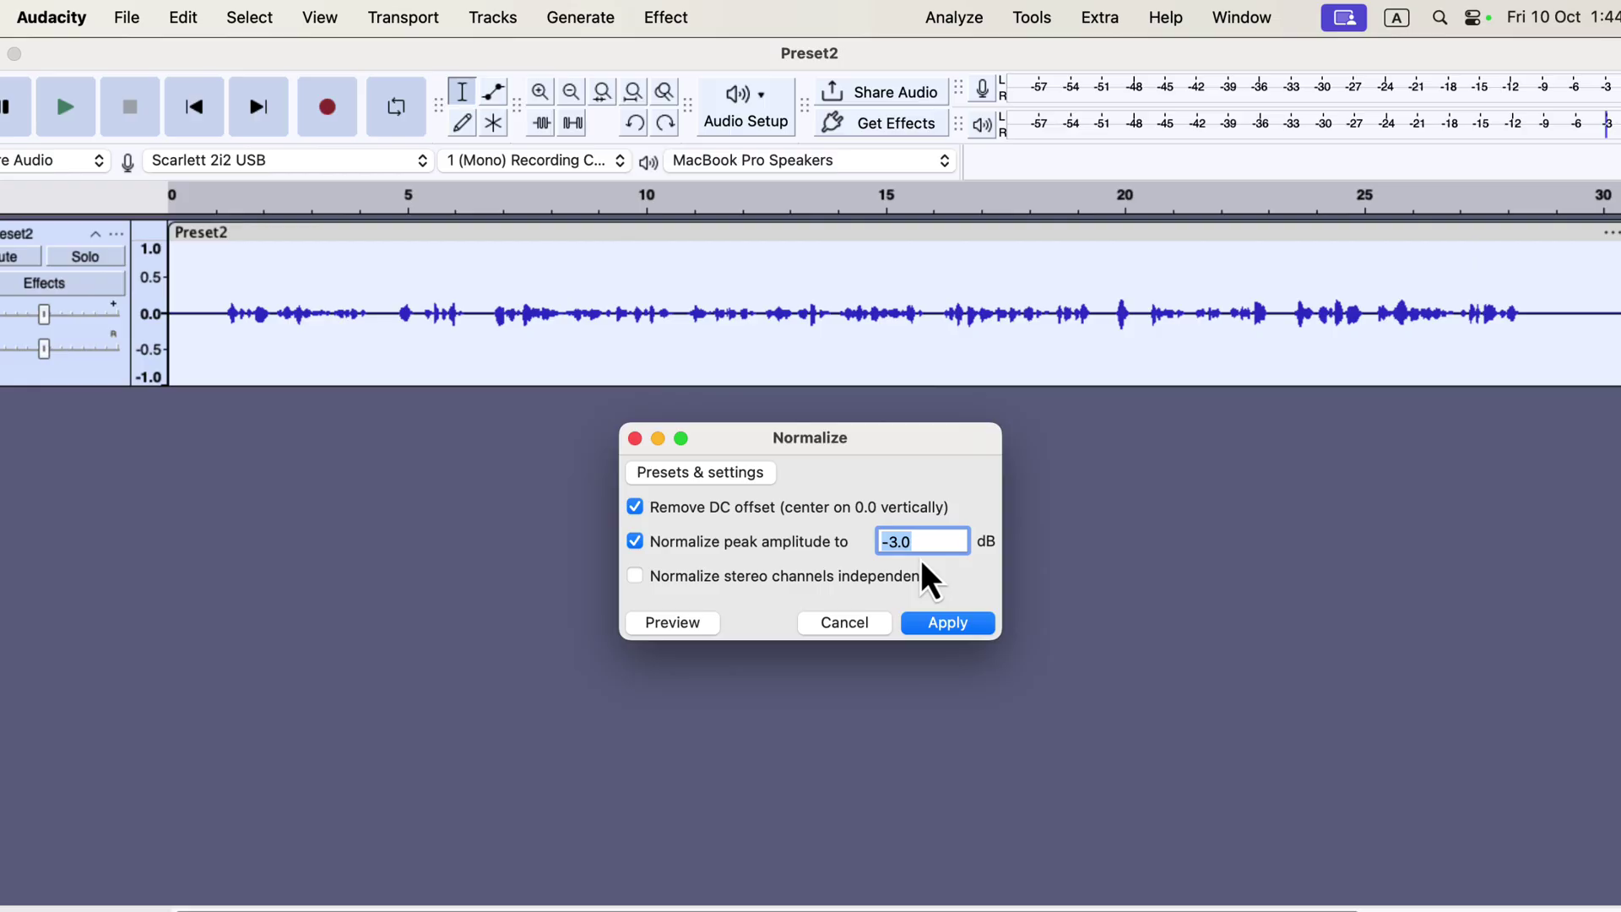
click(955, 632)
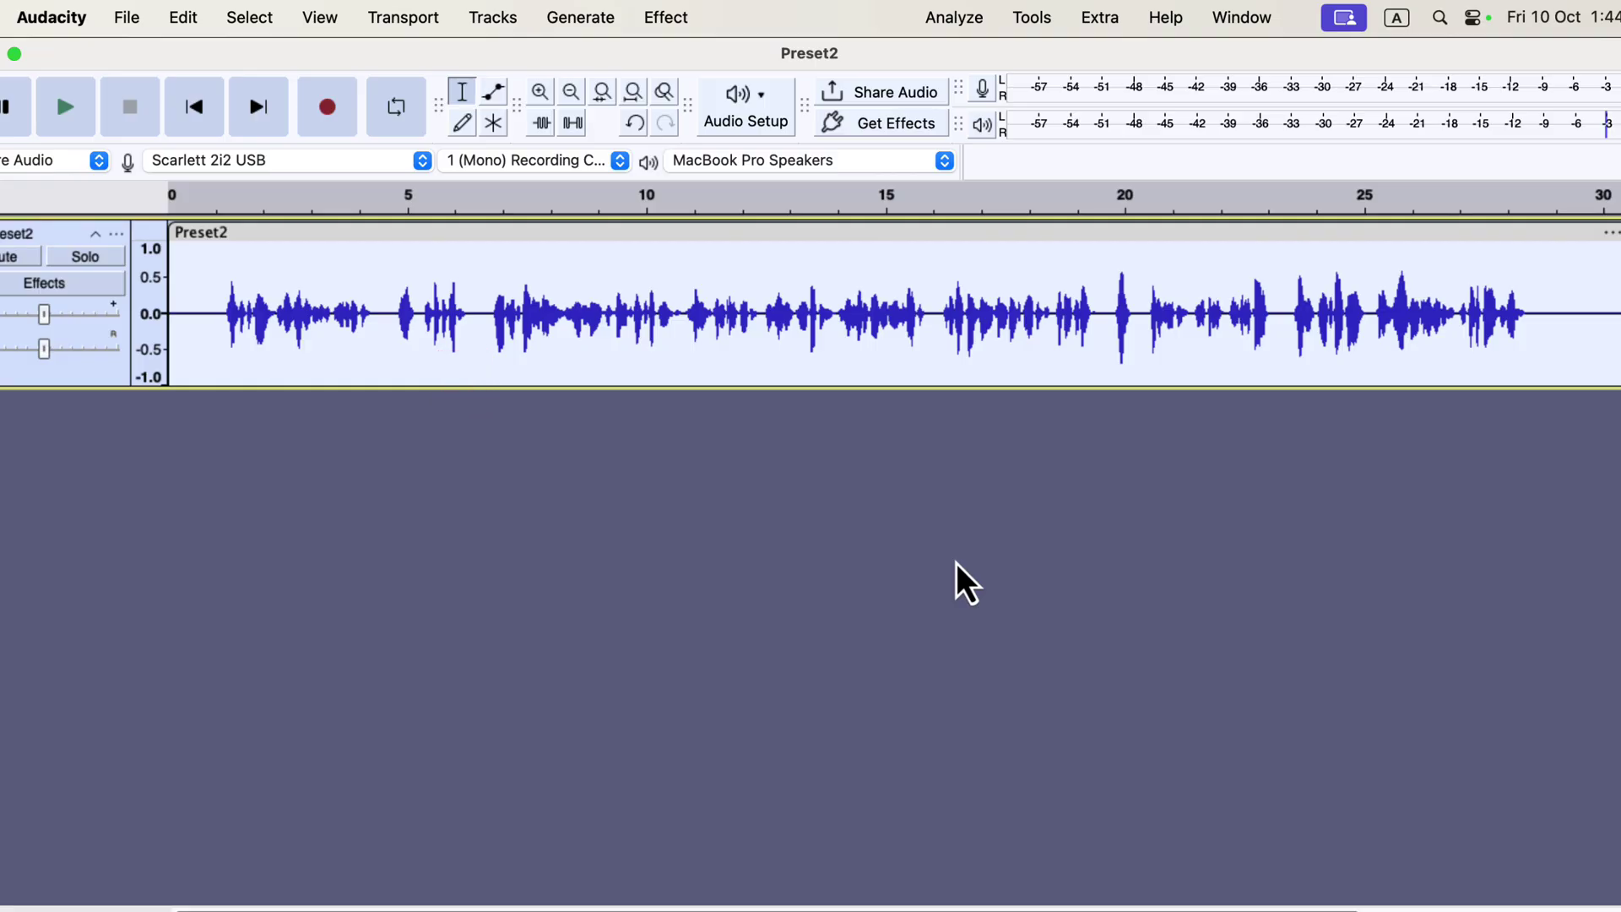
click(944, 23)
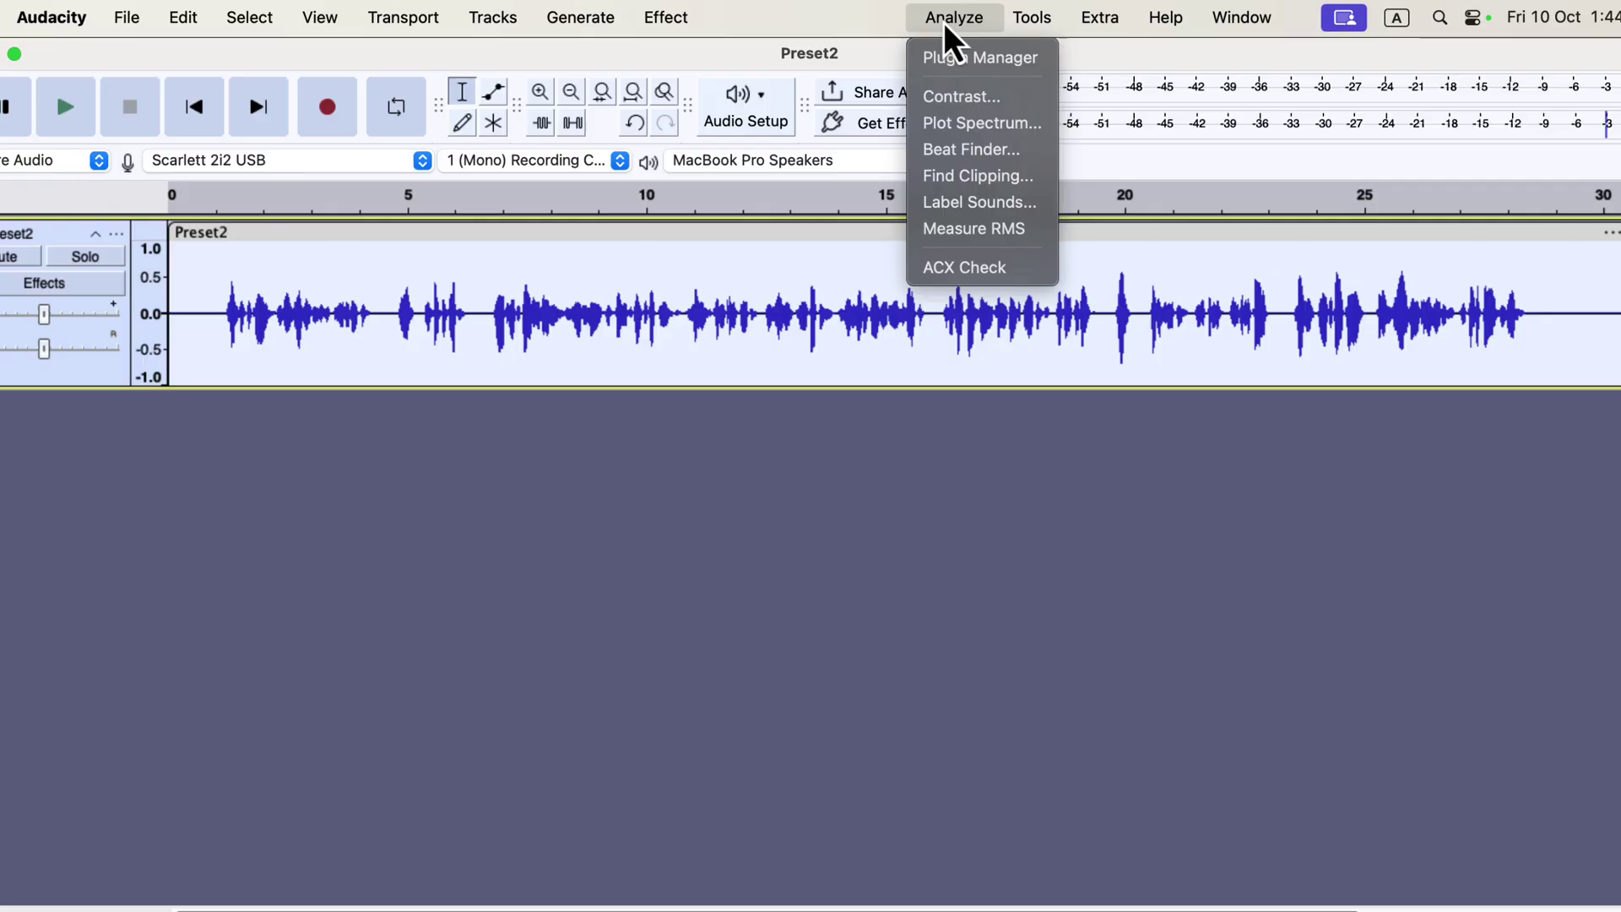
click(1041, 272)
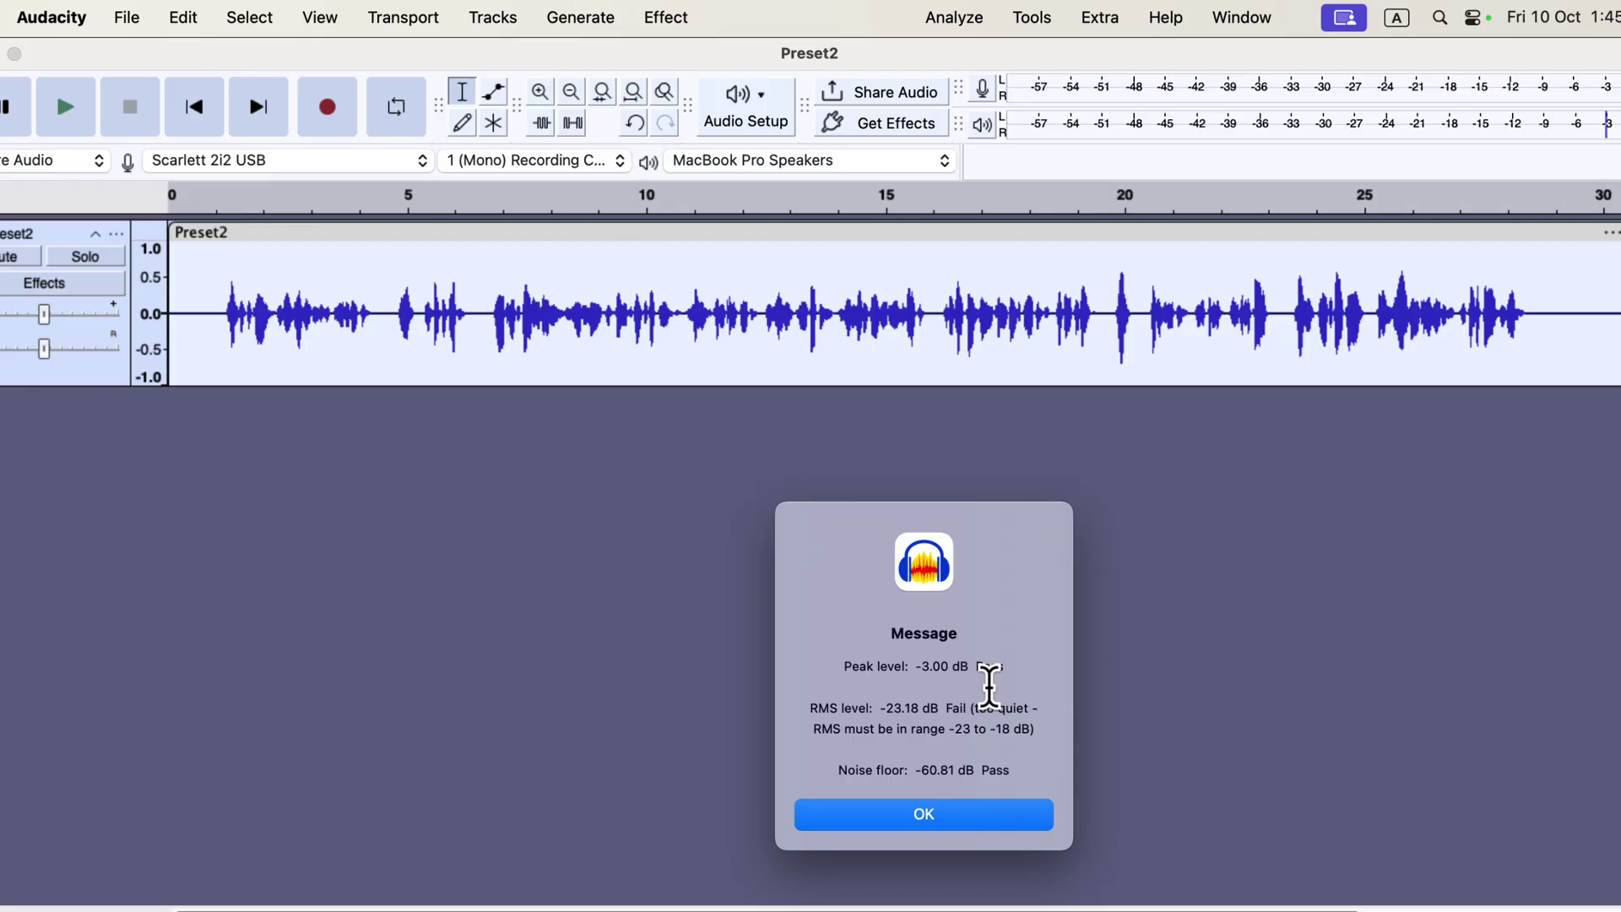
click(959, 815)
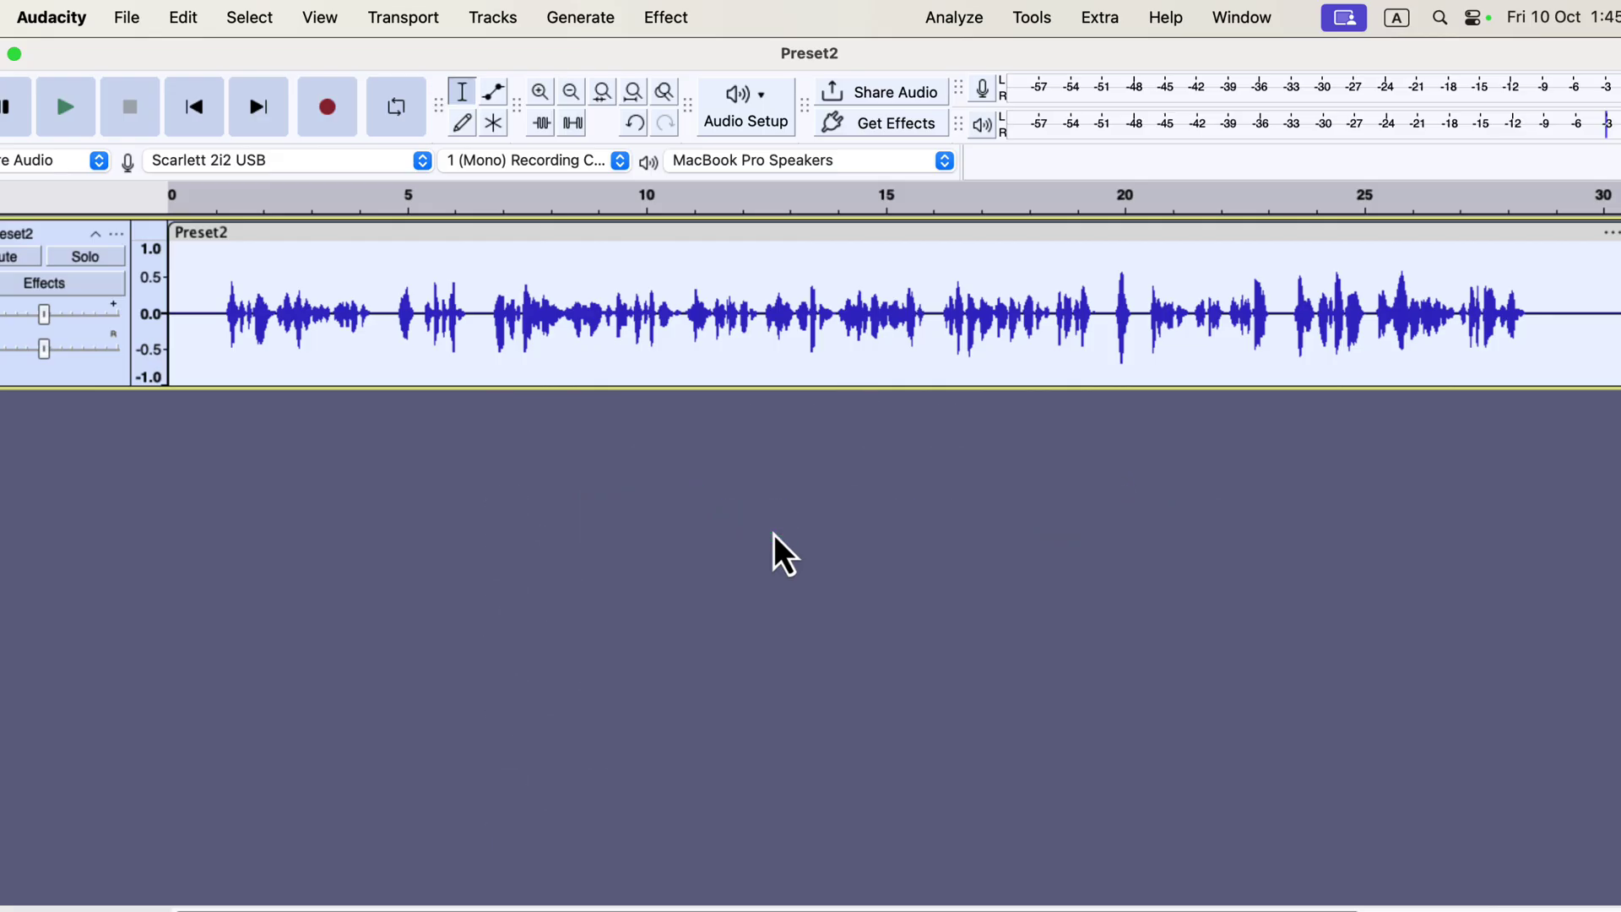
click(946, 17)
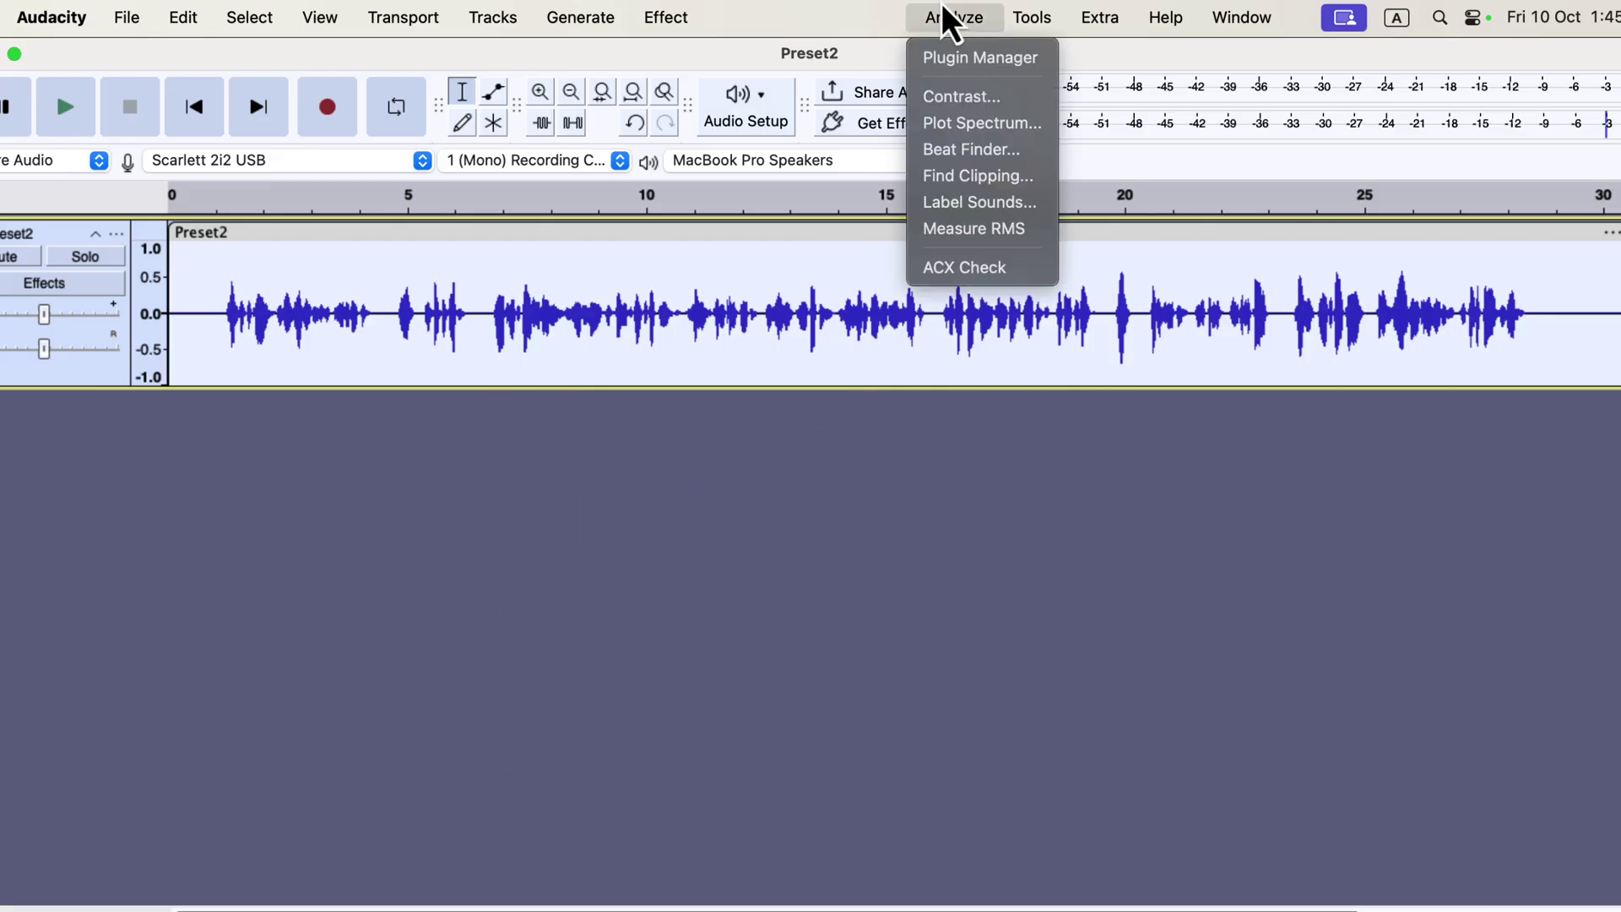
click(971, 267)
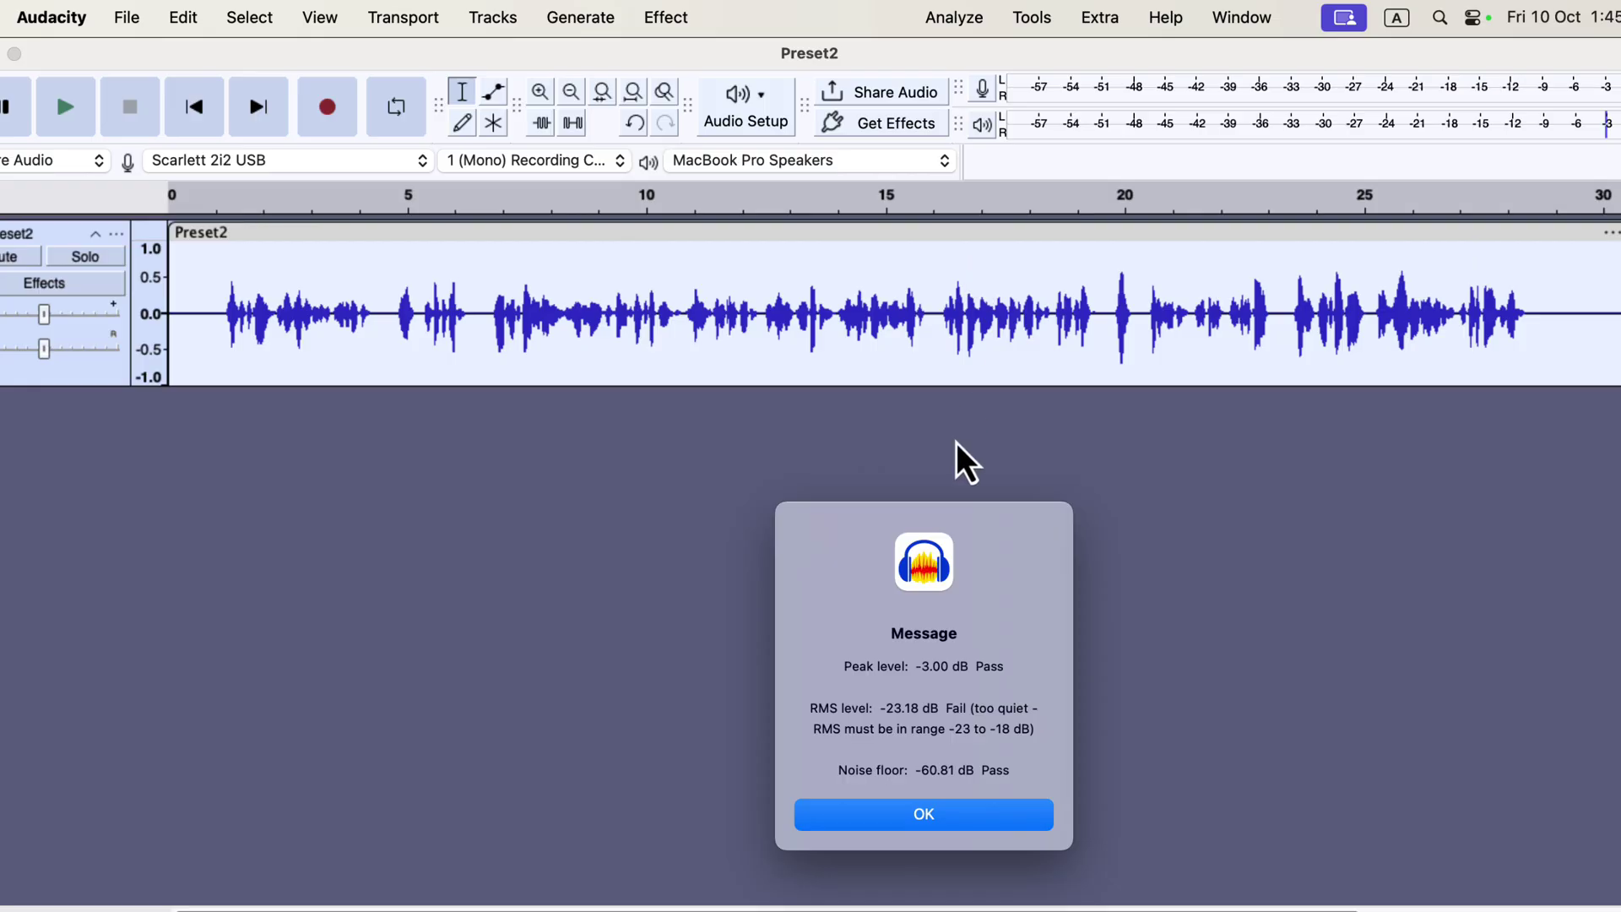
click(934, 815)
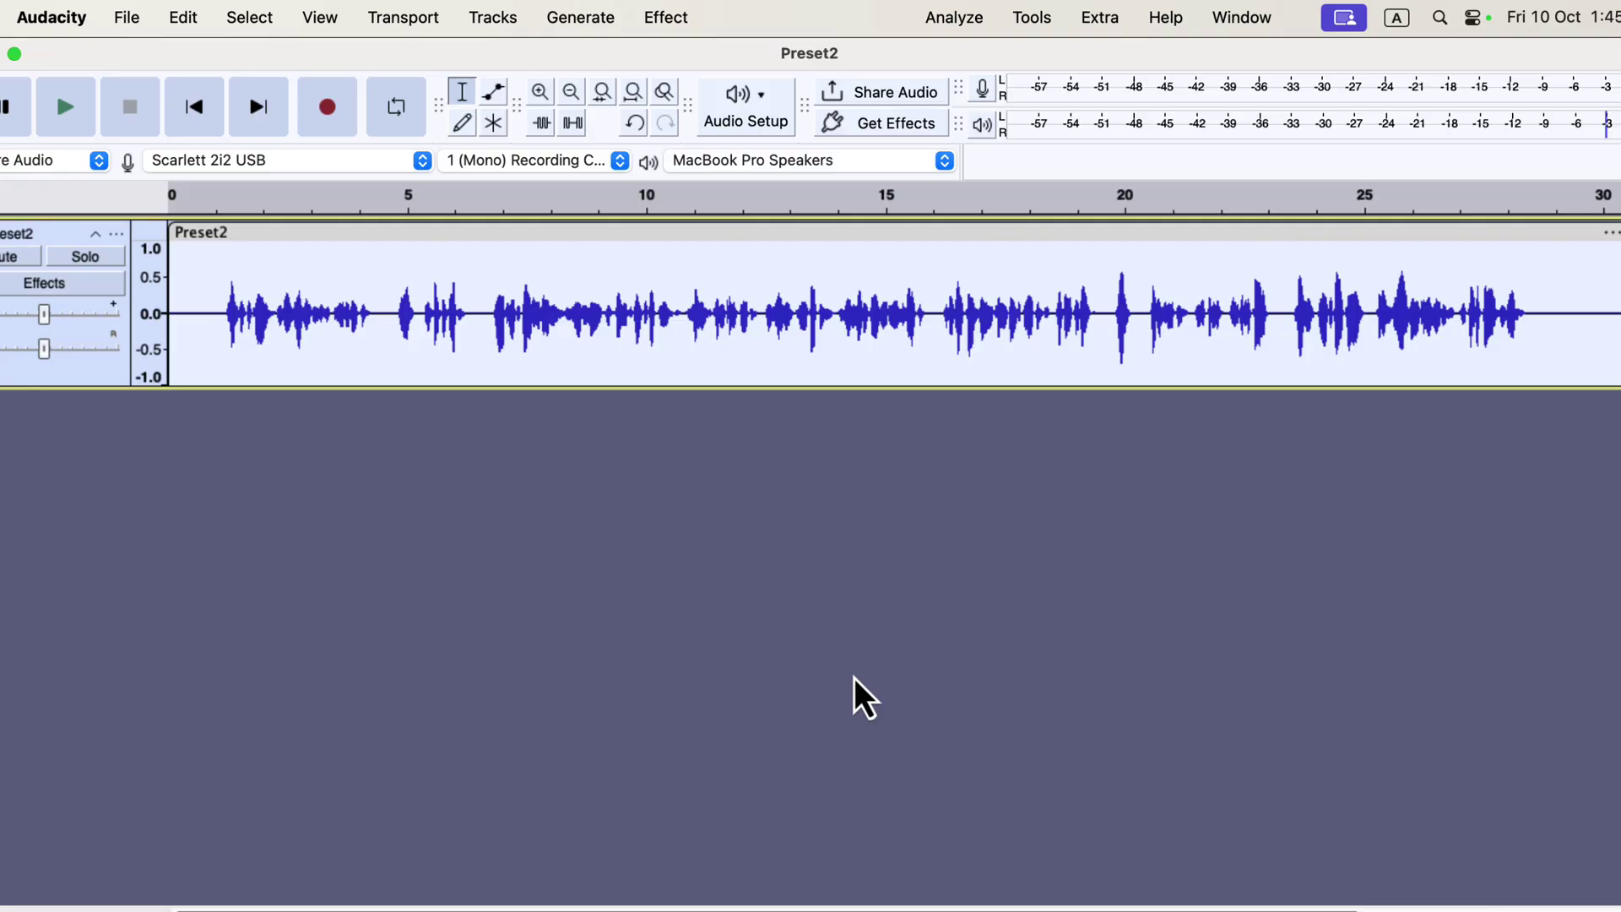
- Select the first 1.1 s of silence and capture it as the Noise Reduction noise profile
drag(223, 326, 166, 312)
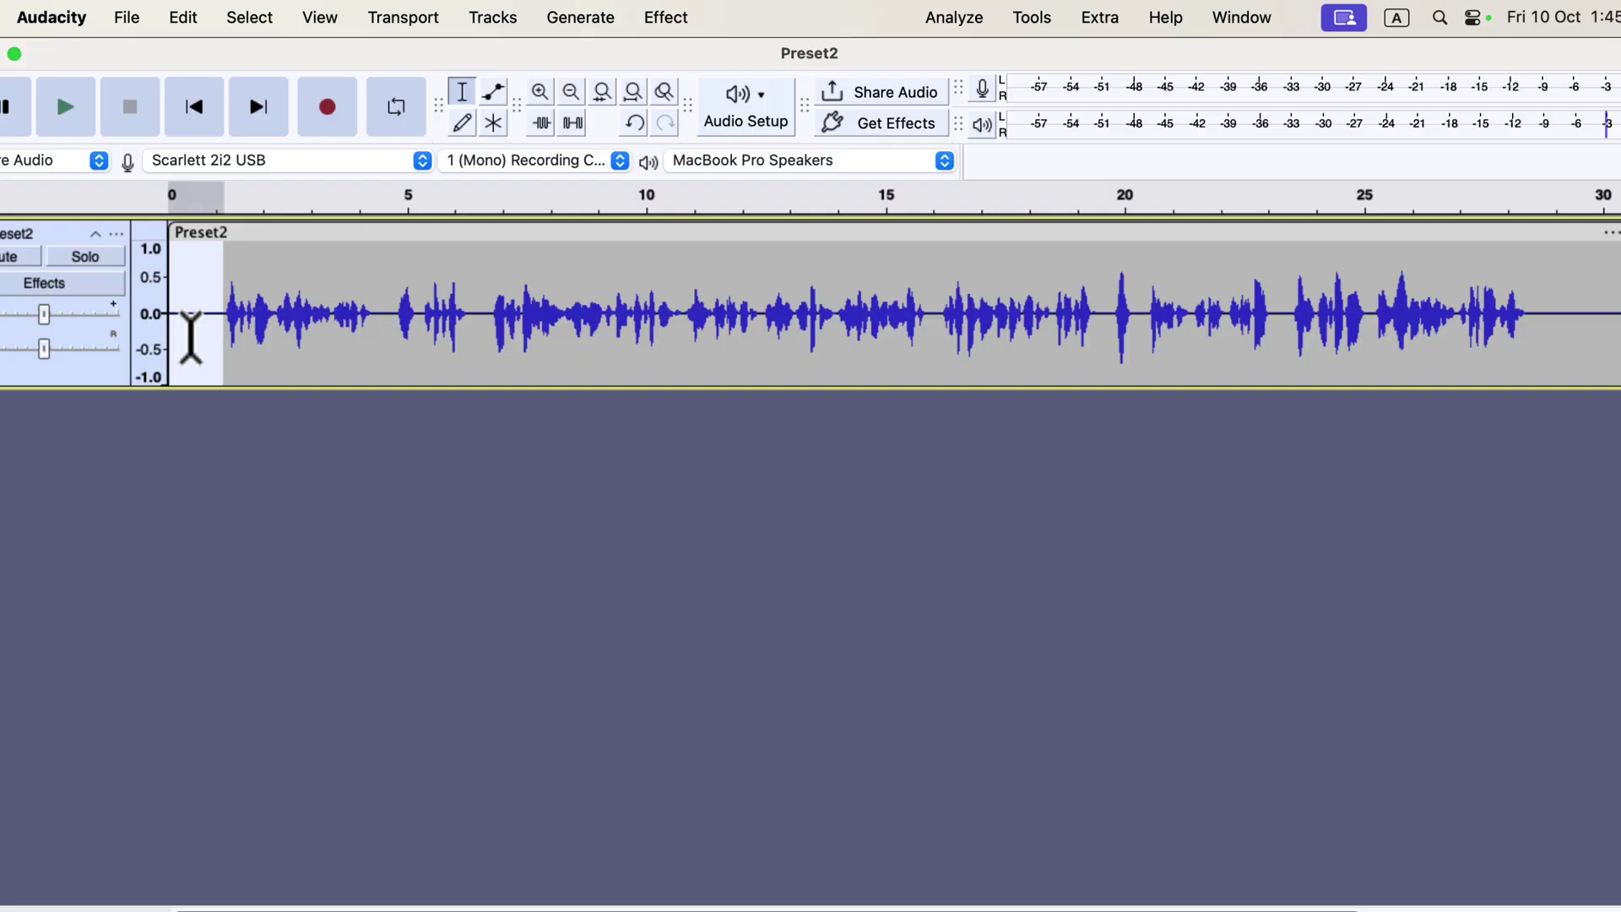
click(657, 25)
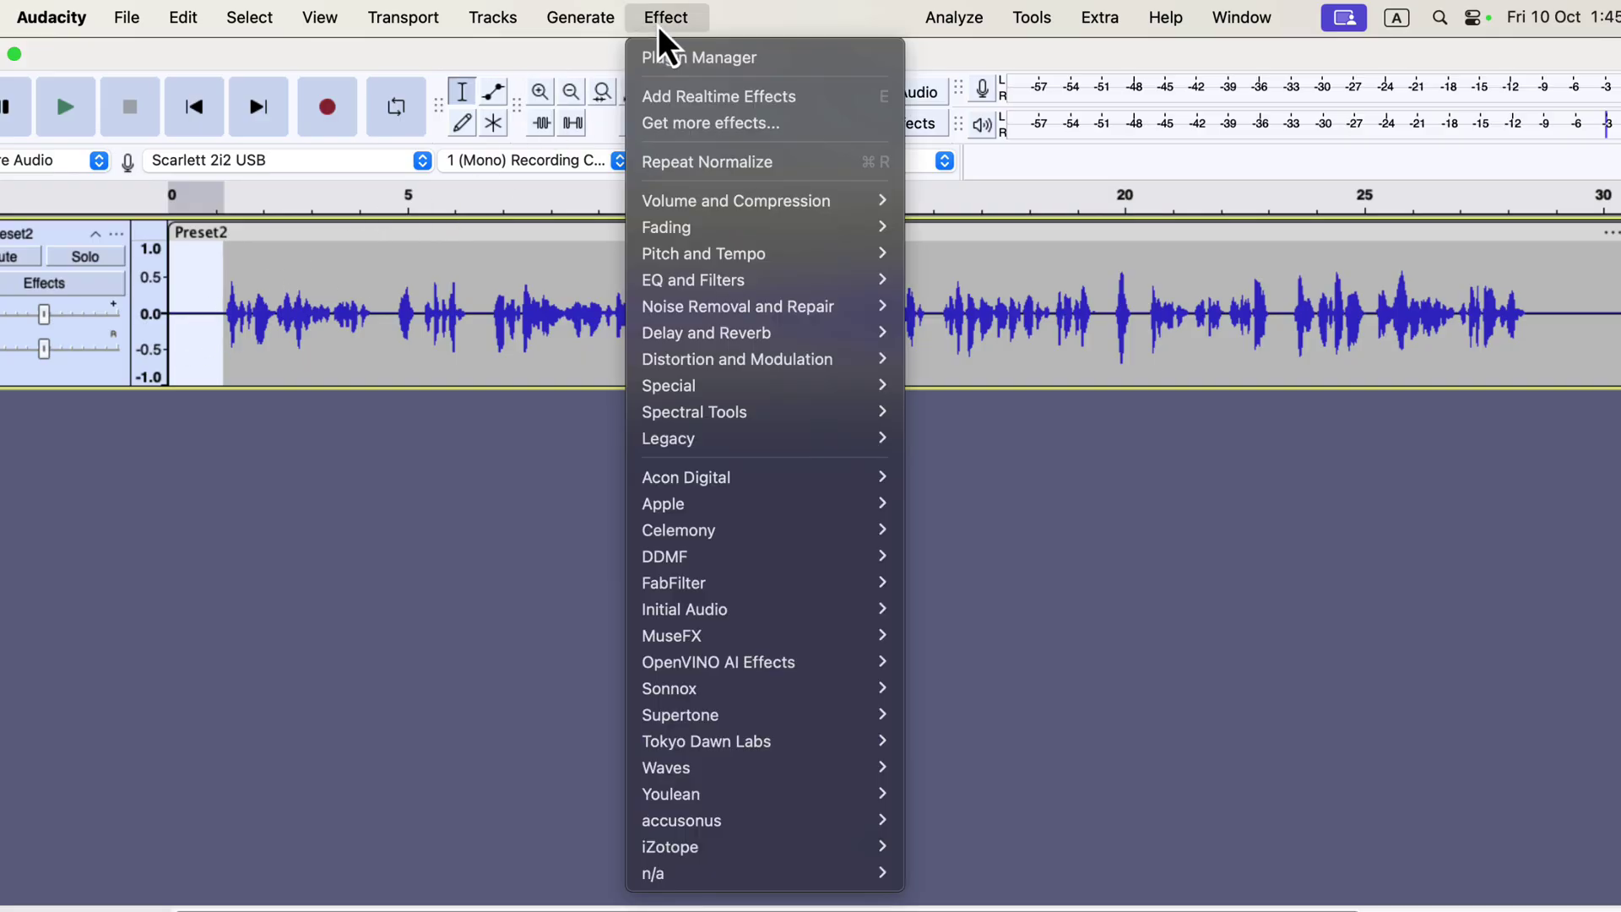
mouse_move(794, 310)
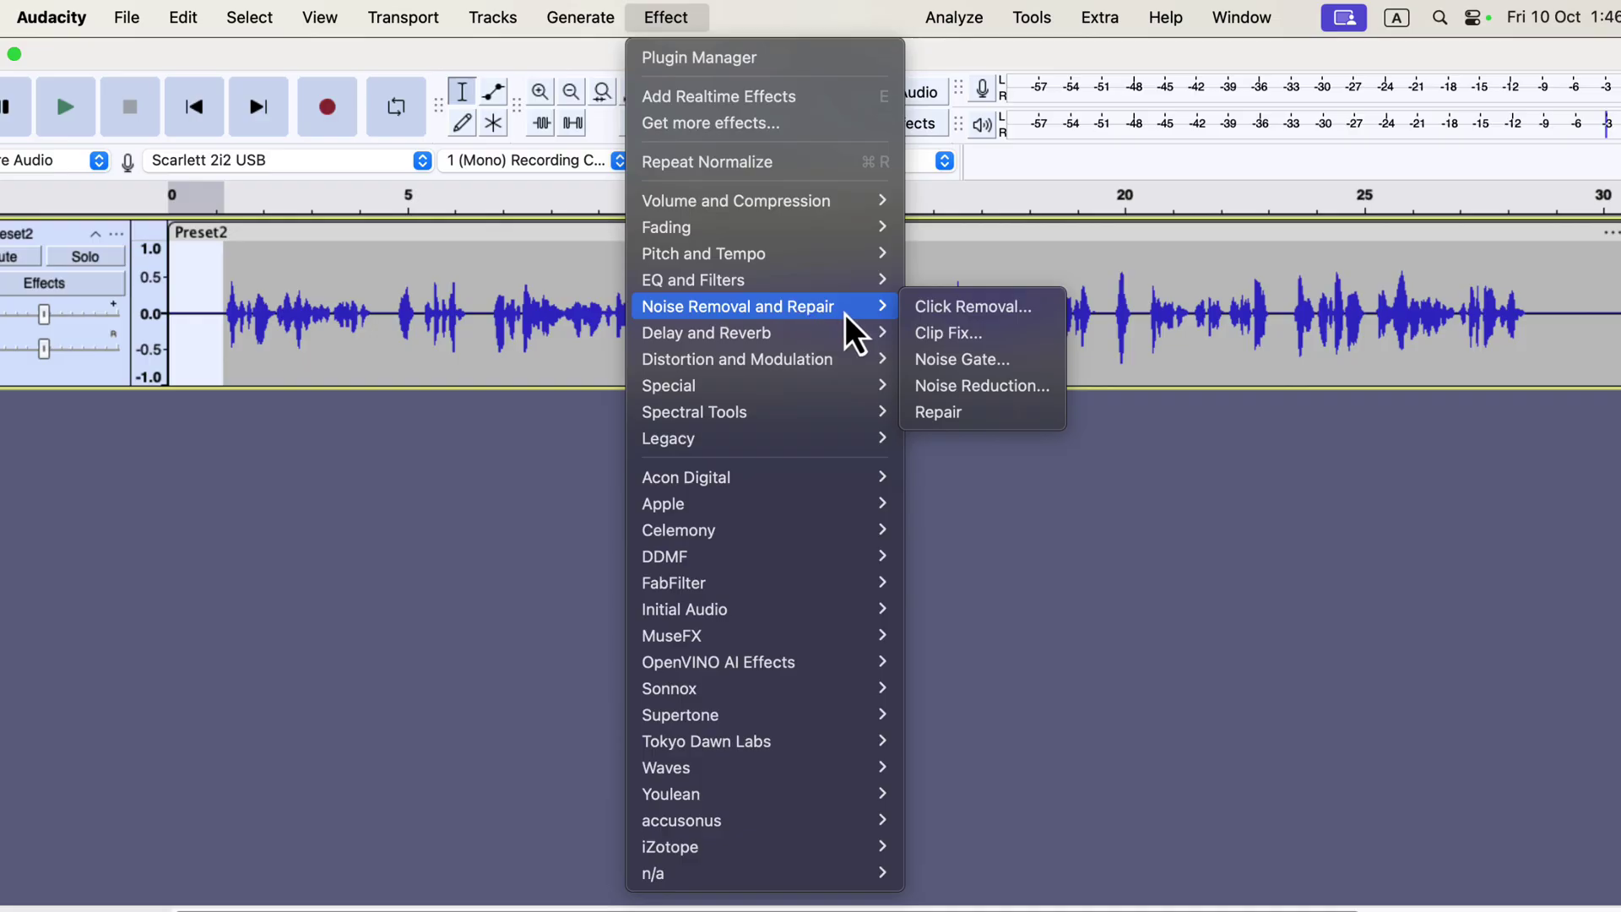
click(961, 388)
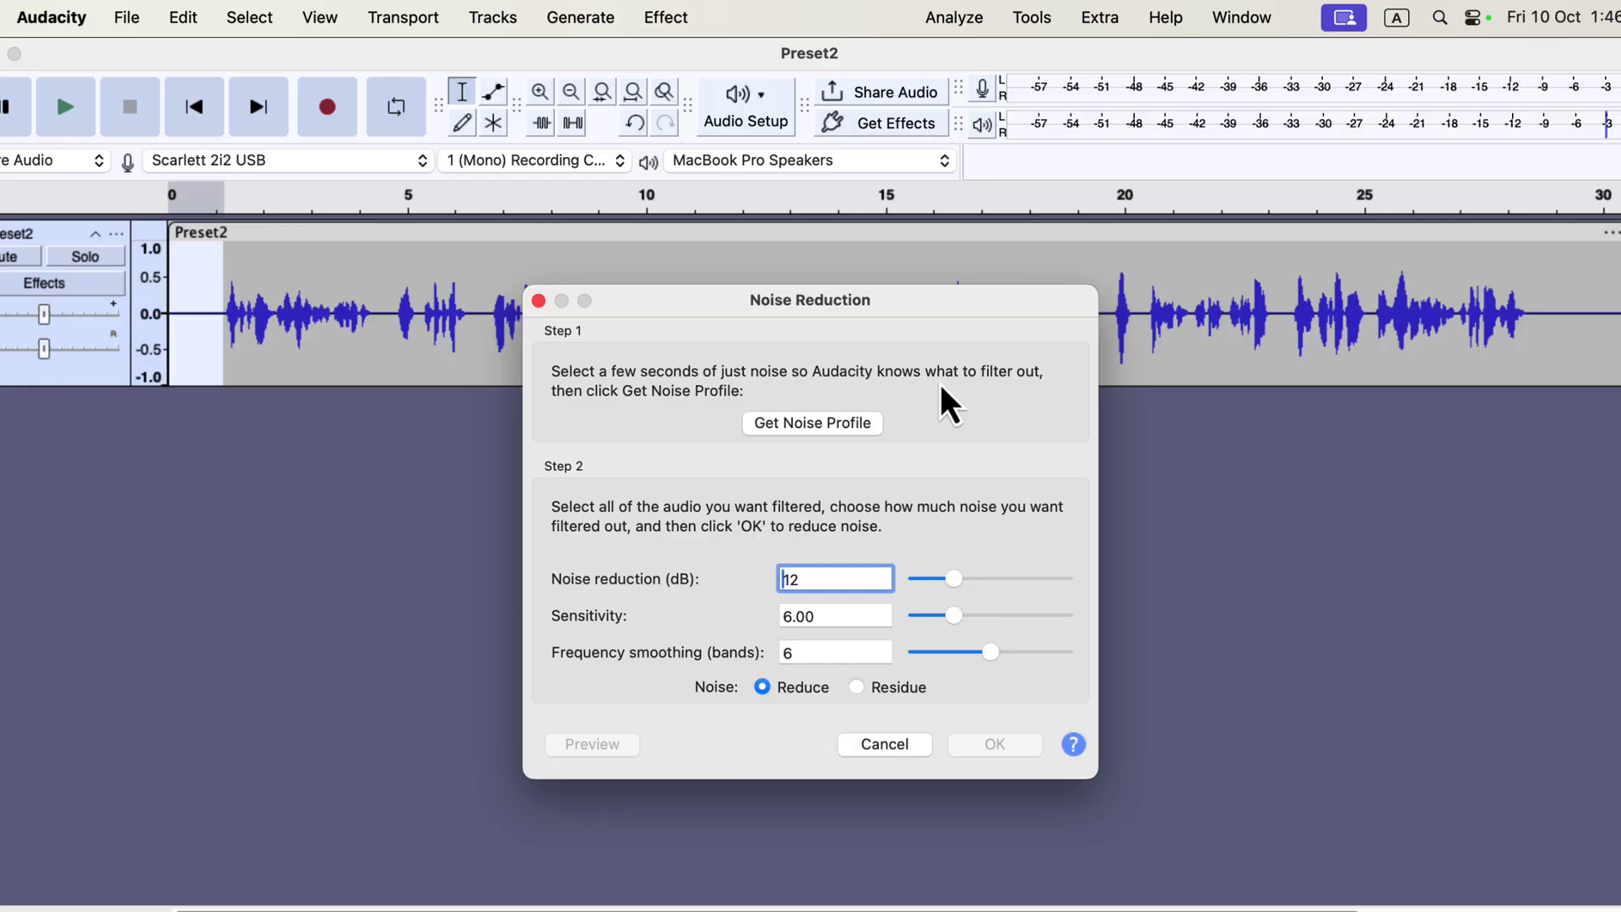
click(809, 423)
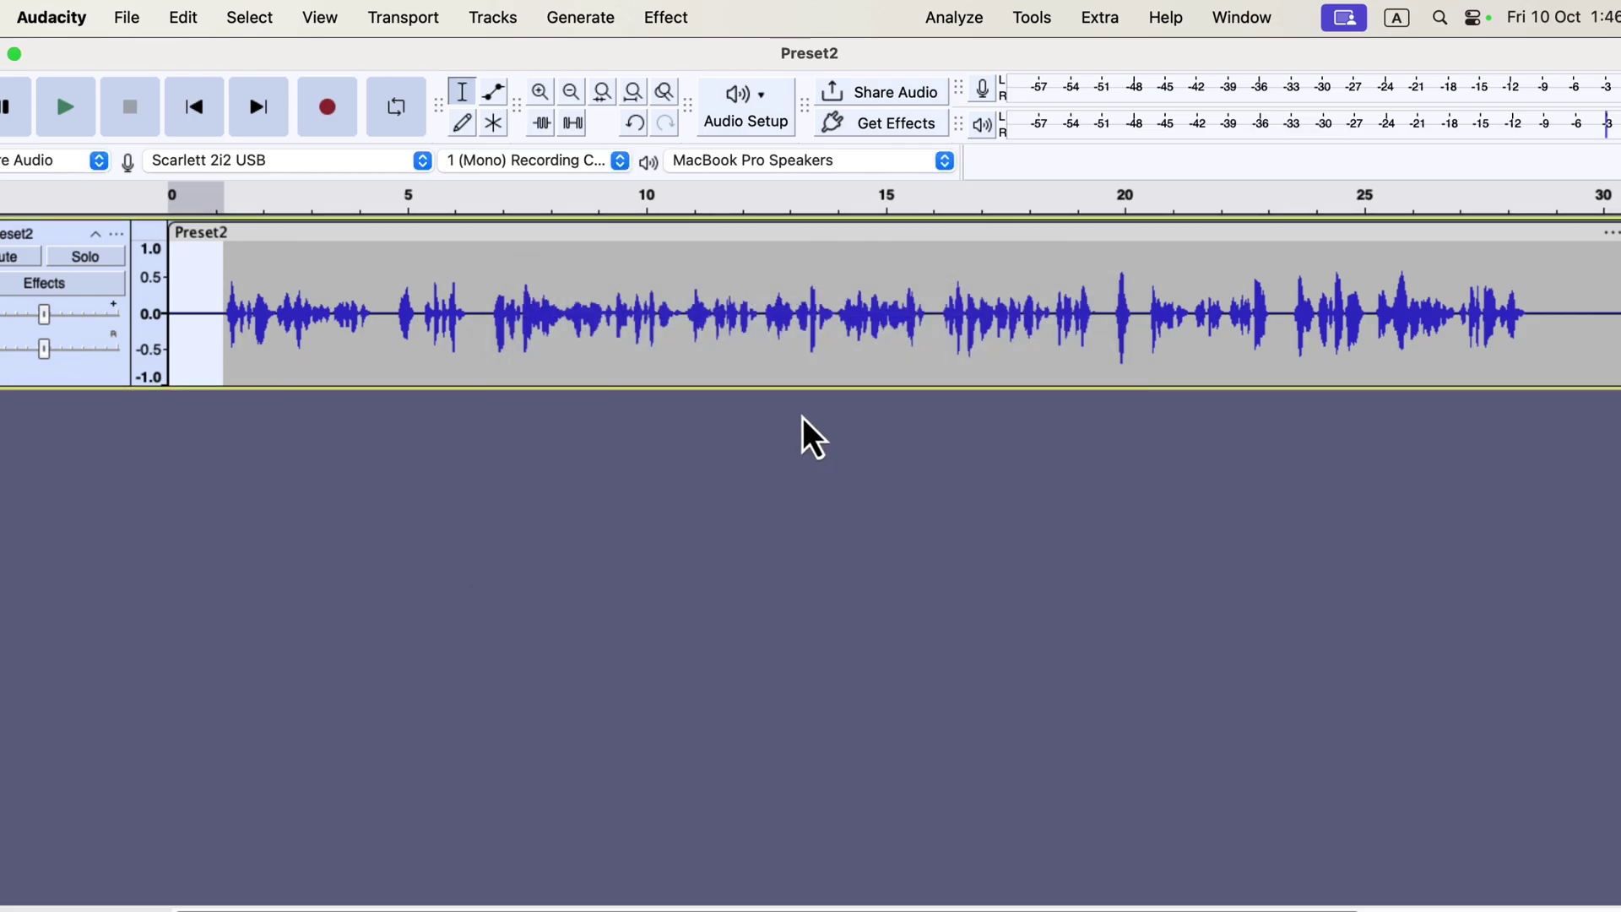
- Select the whole track, reopen Noise Reduction, and set Sensitivity to 6.00 with 12 dB reduction
click(713, 325)
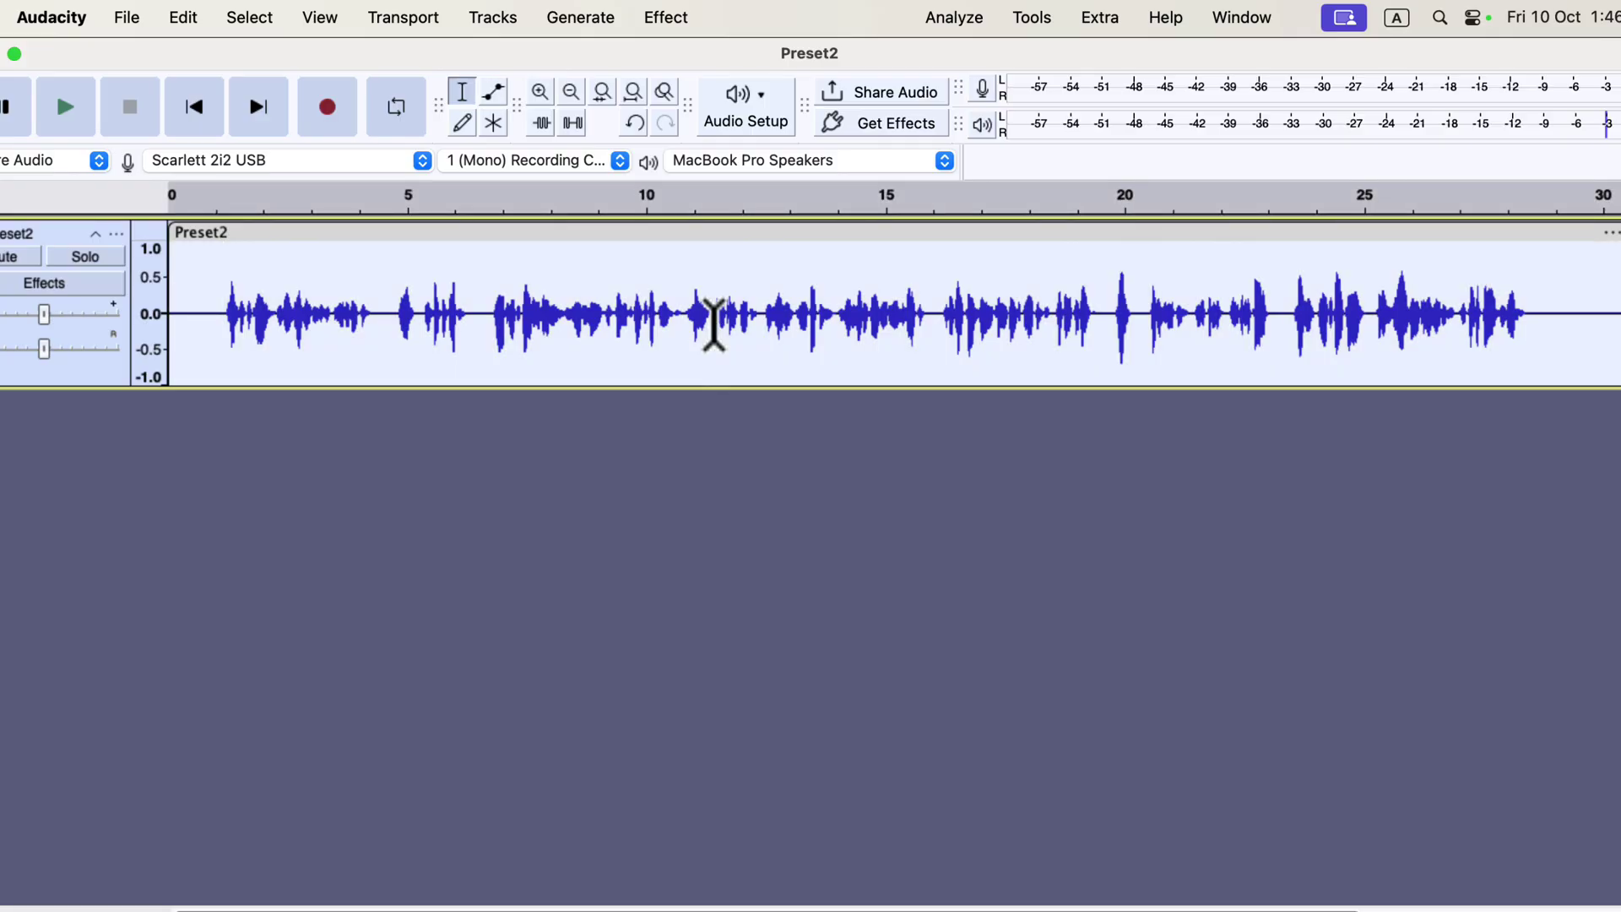
click(673, 17)
mouse_move(748, 306)
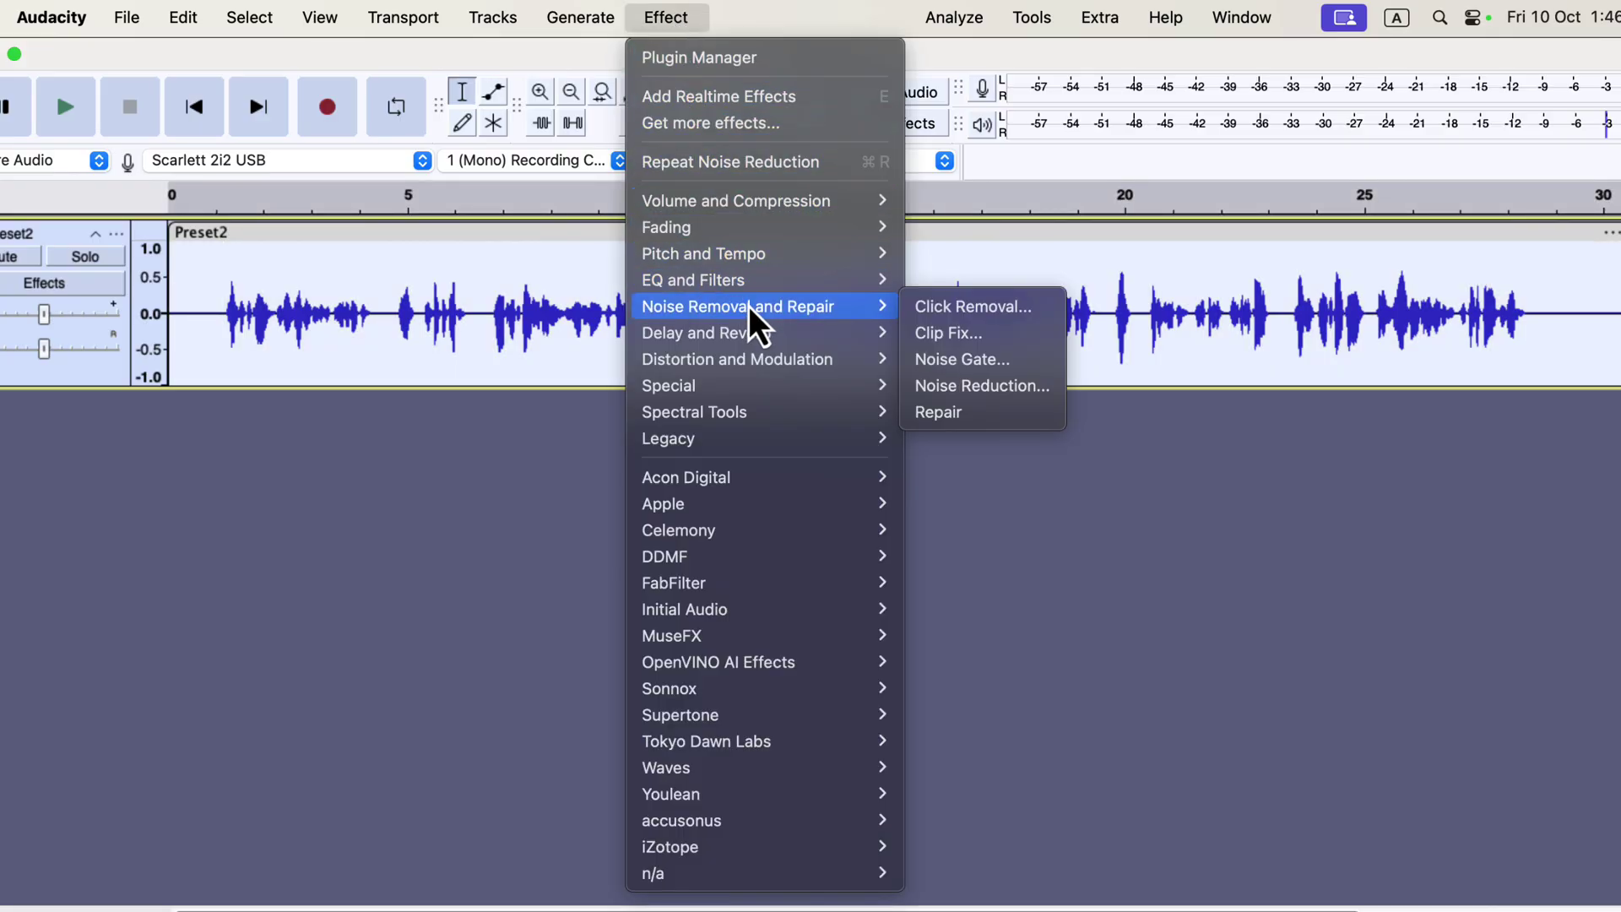
click(984, 387)
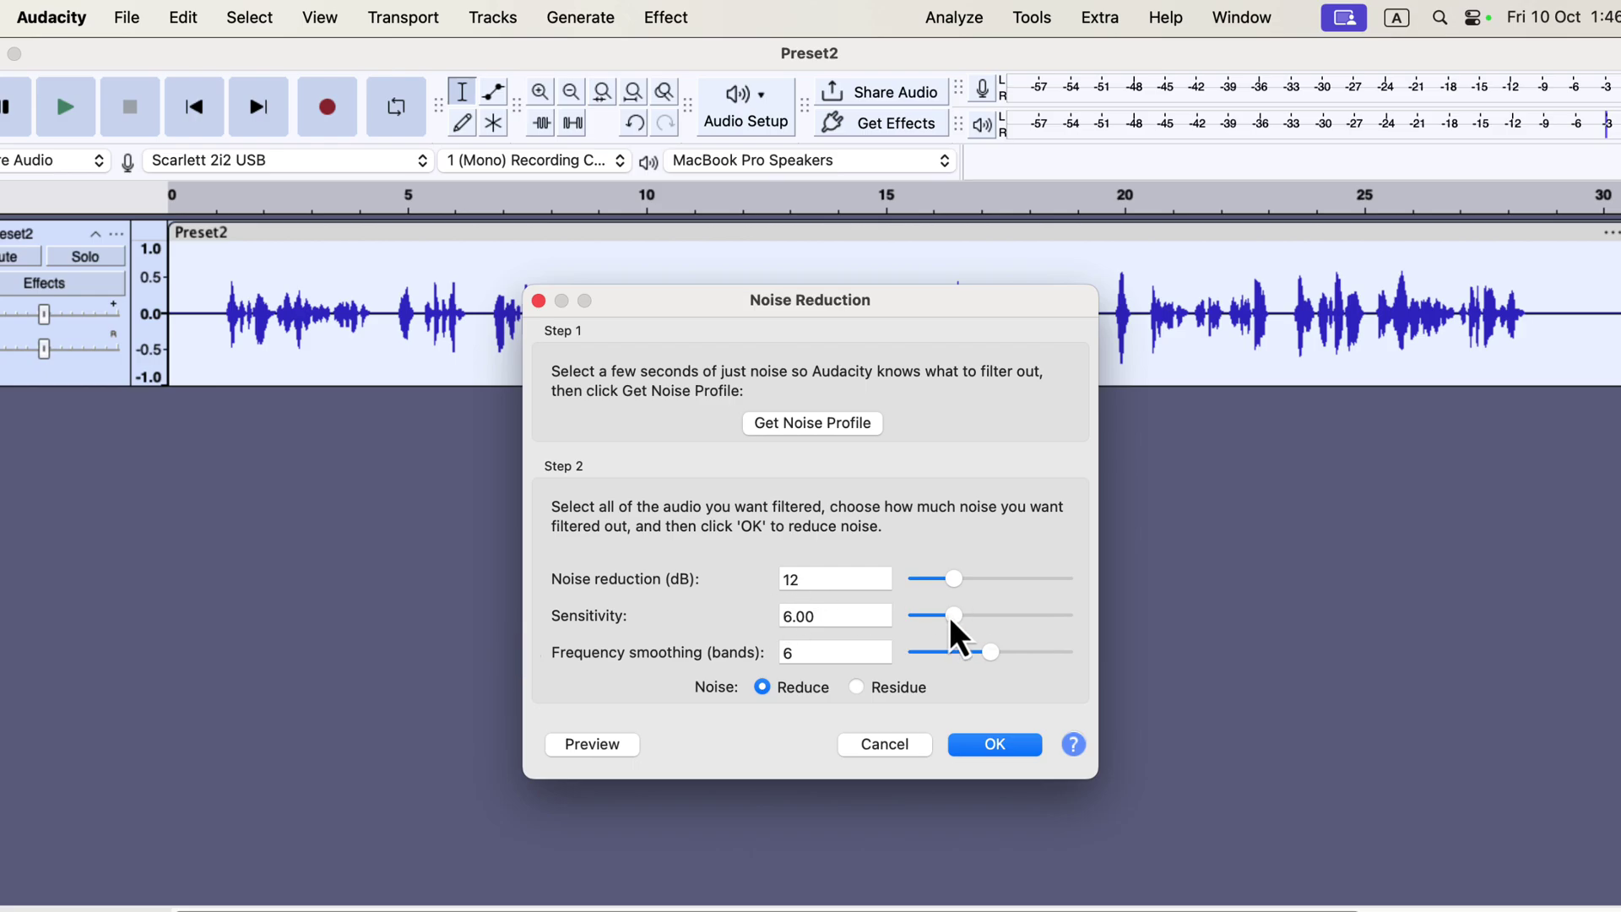
drag(950, 616, 1084, 627)
drag(1062, 615, 945, 615)
double_click(858, 614)
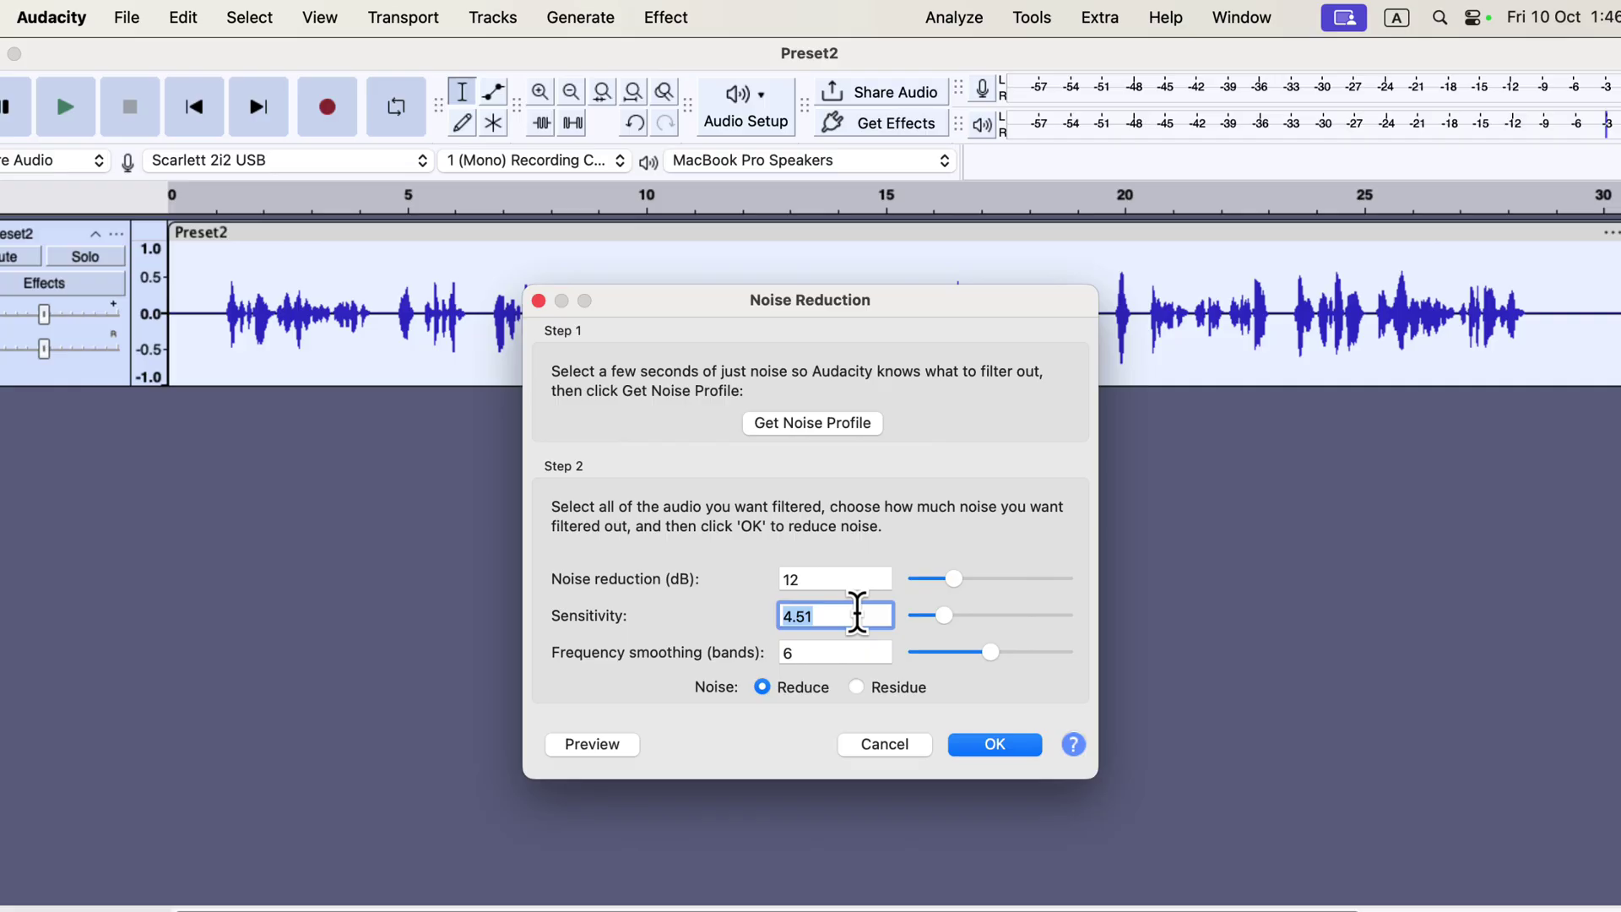
text(6)
click(817, 652)
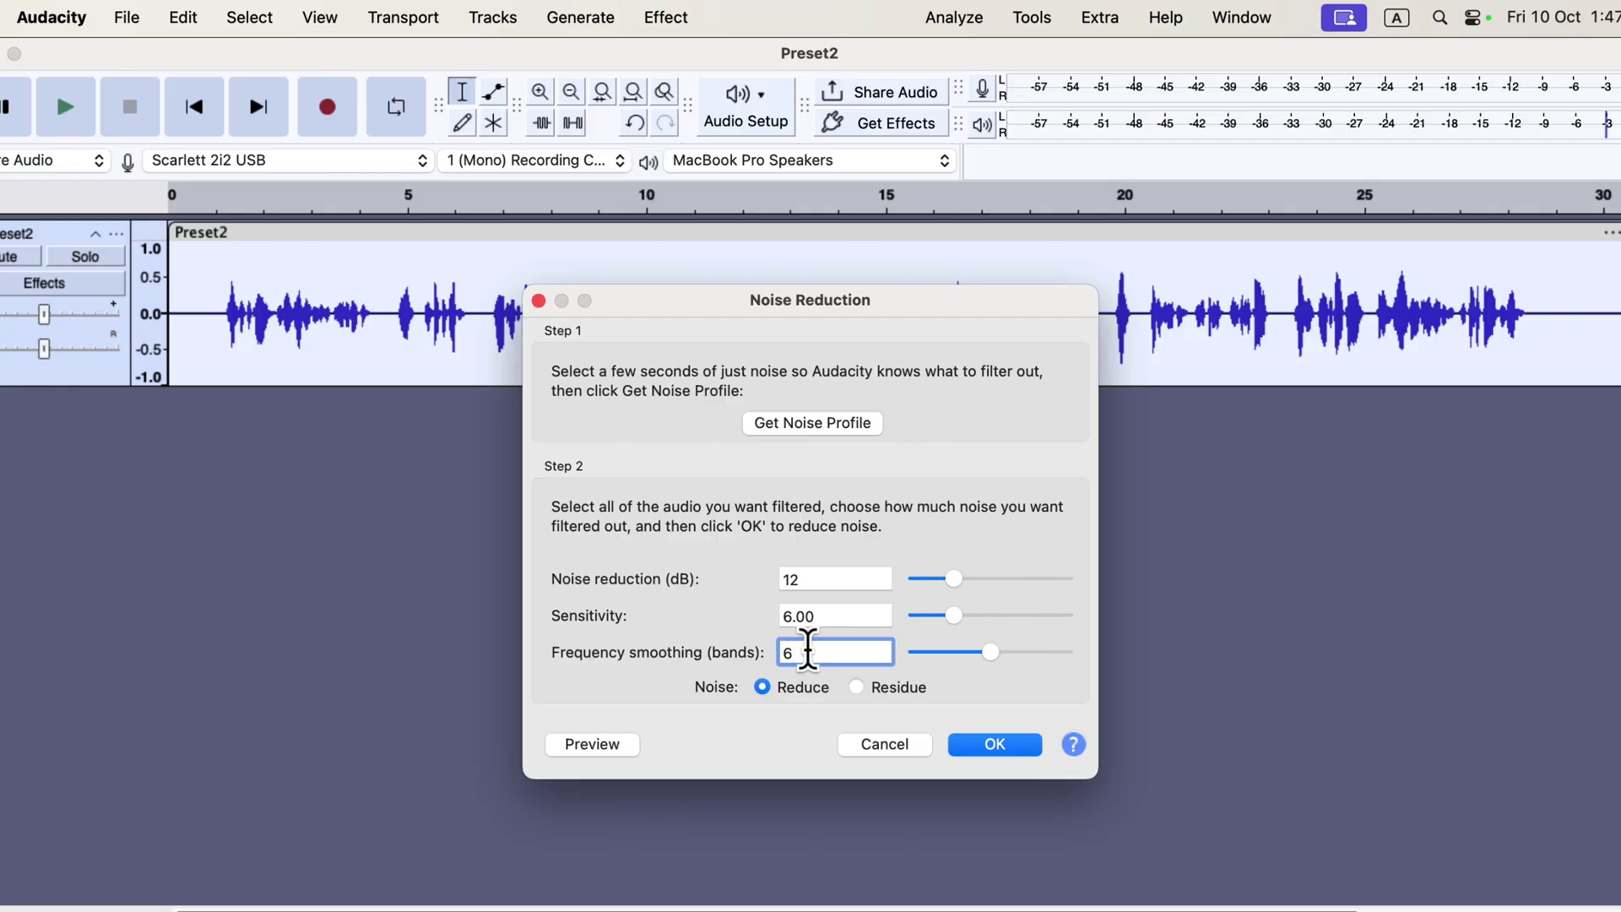
click(816, 581)
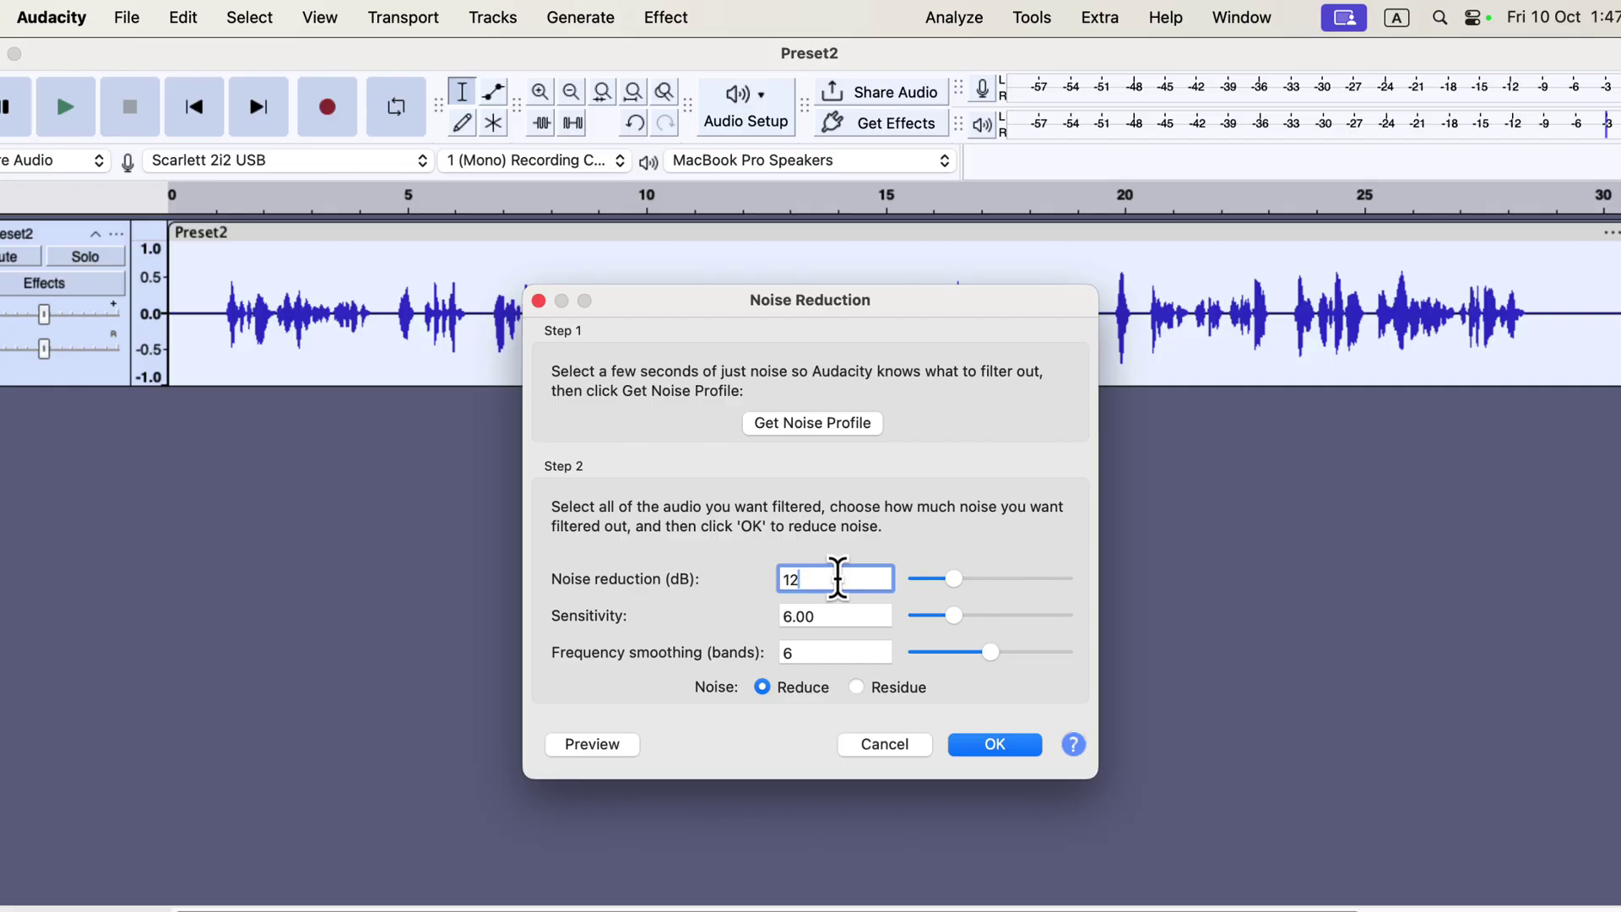
drag(953, 582, 936, 583)
drag(949, 584, 958, 582)
- Apply noise reduction and run ACX Check: noise floor -72.71 dB and peak -3.32 dB pass, RMS -23.70 dB fails
click(990, 746)
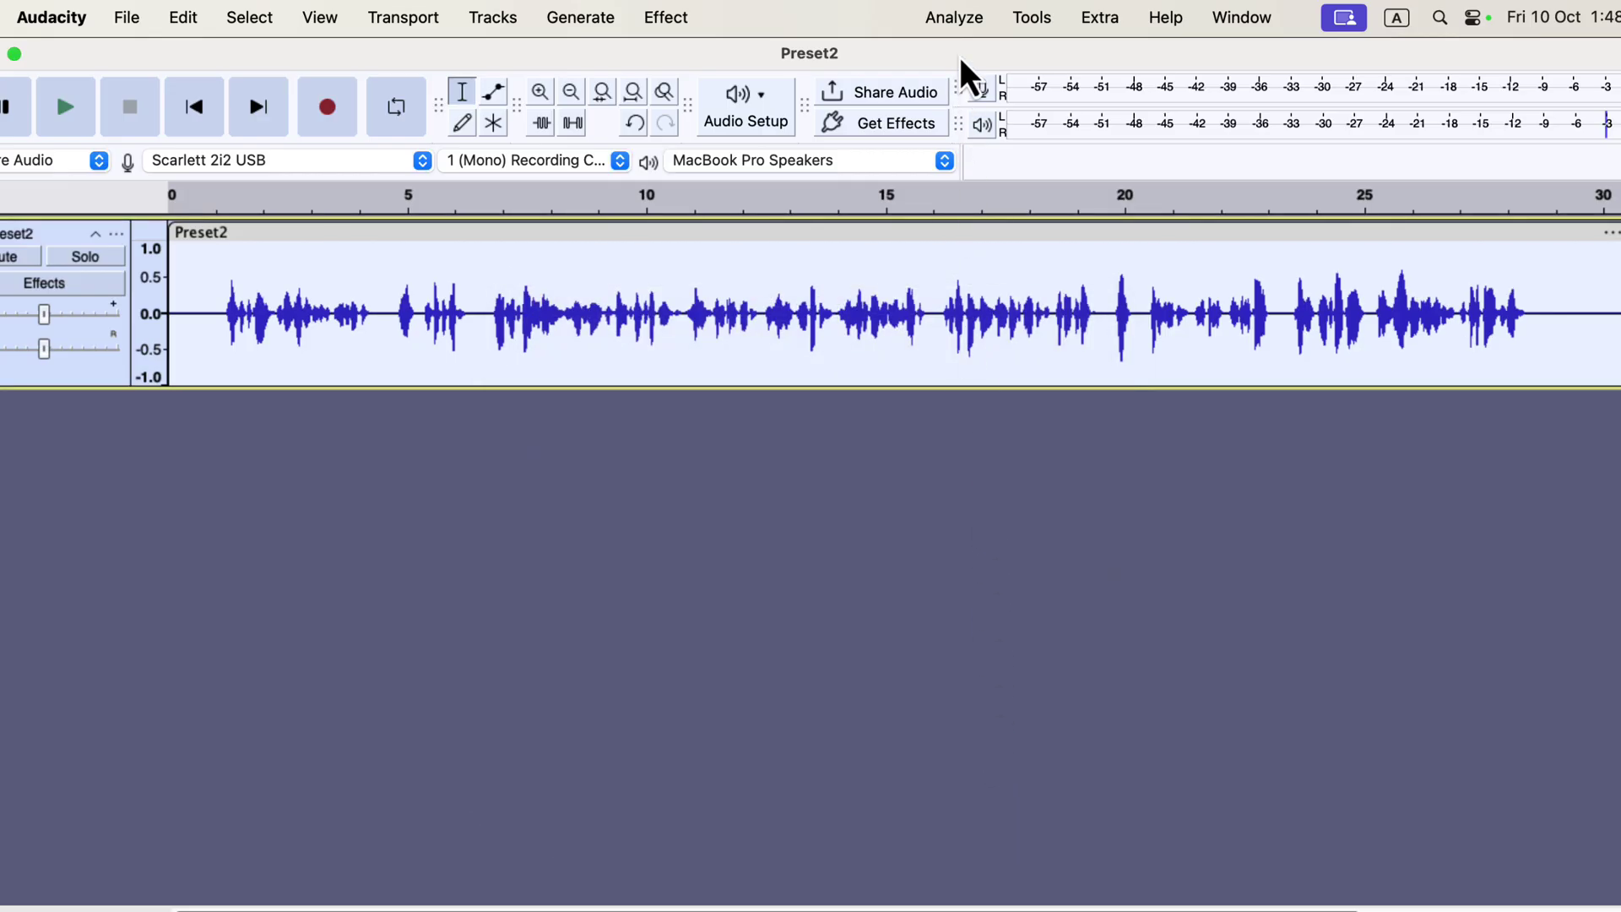
click(960, 14)
click(989, 268)
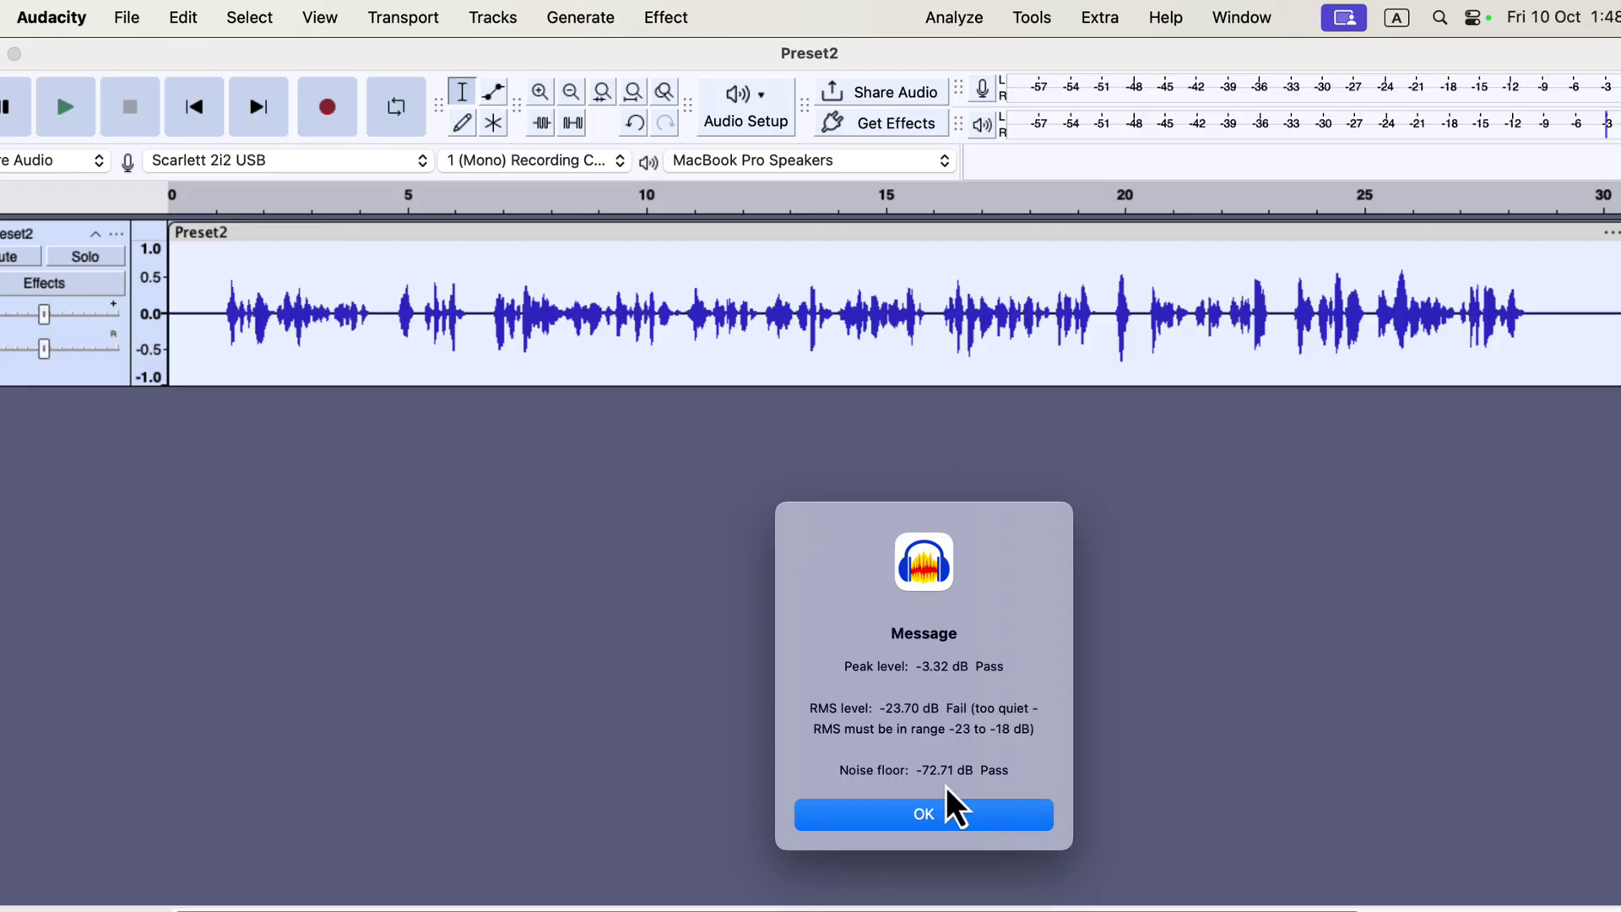
click(926, 812)
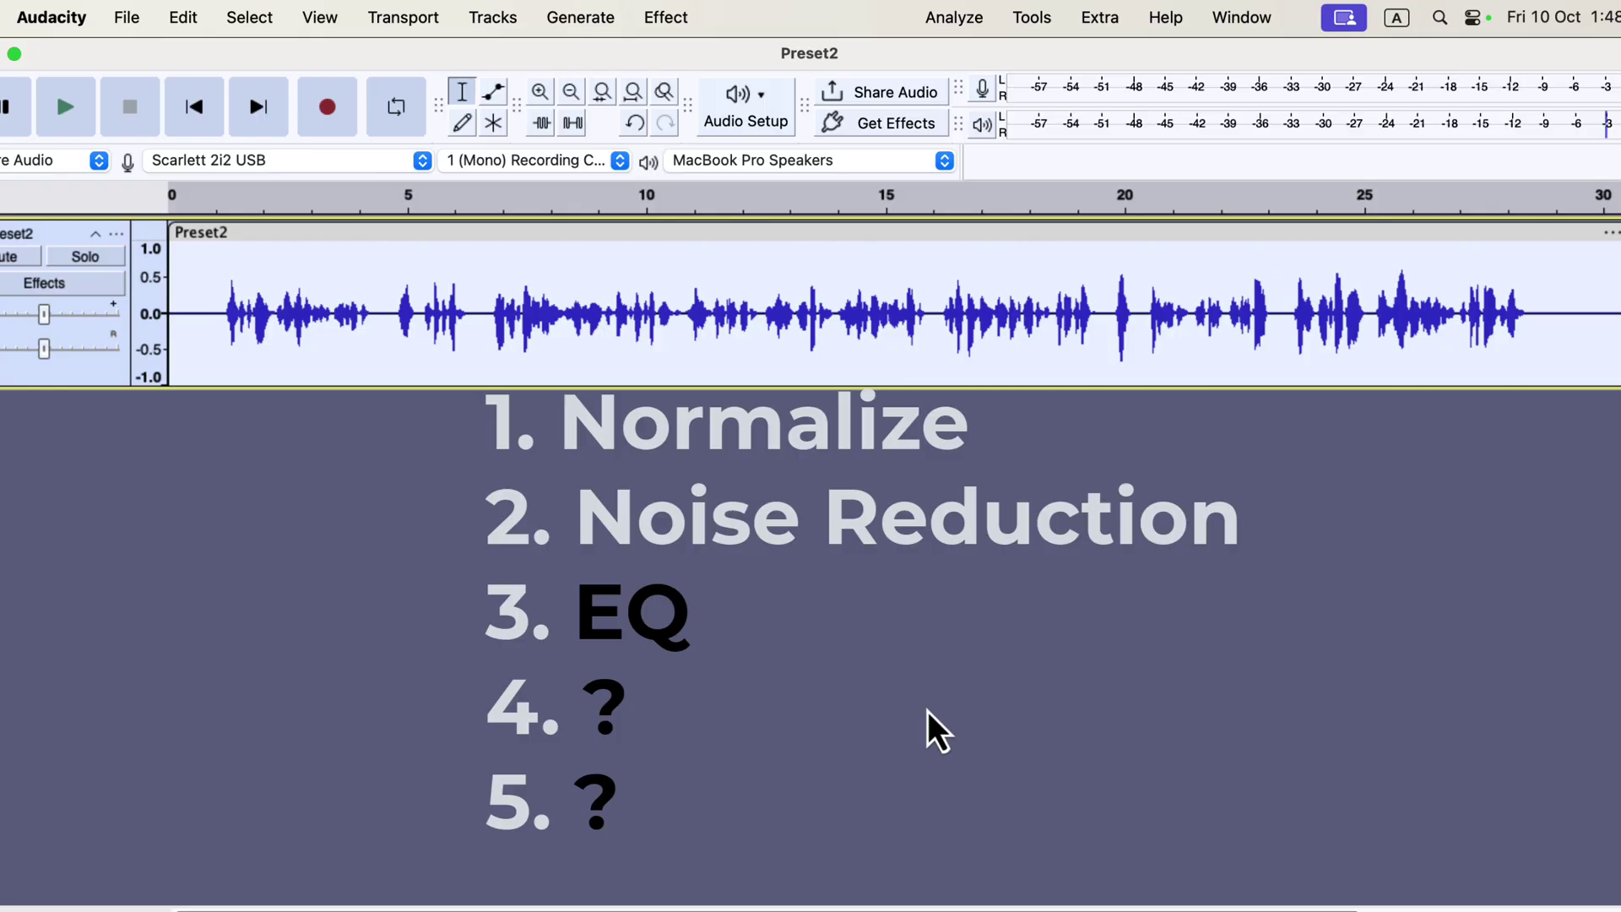
key(super+Tab)
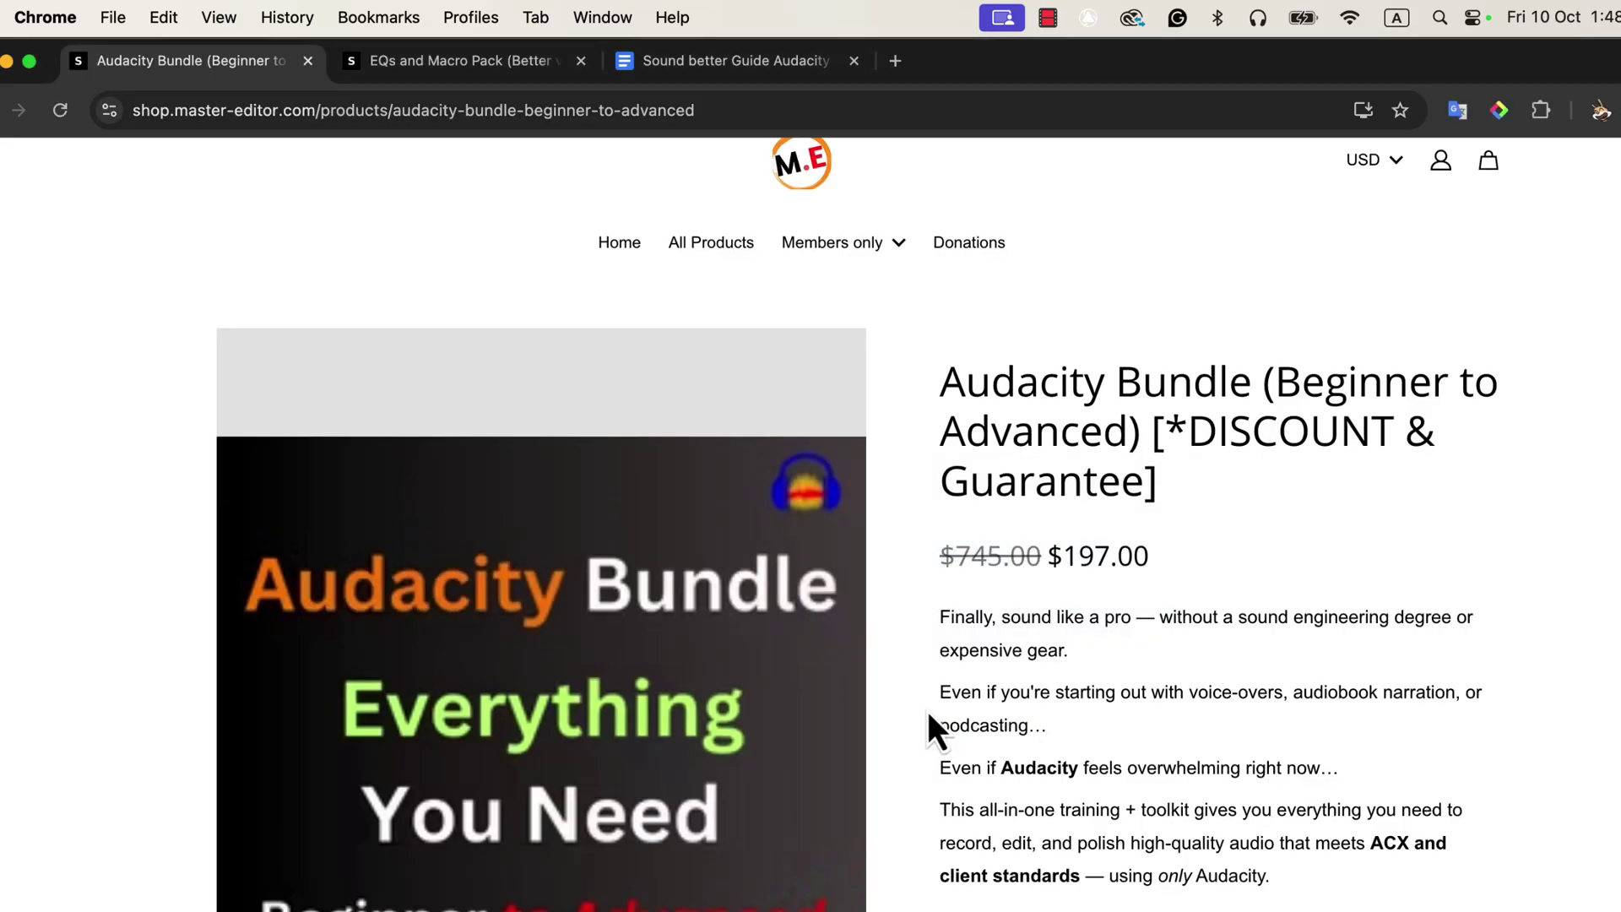
click(733, 66)
scroll(803, 408, down, 8)
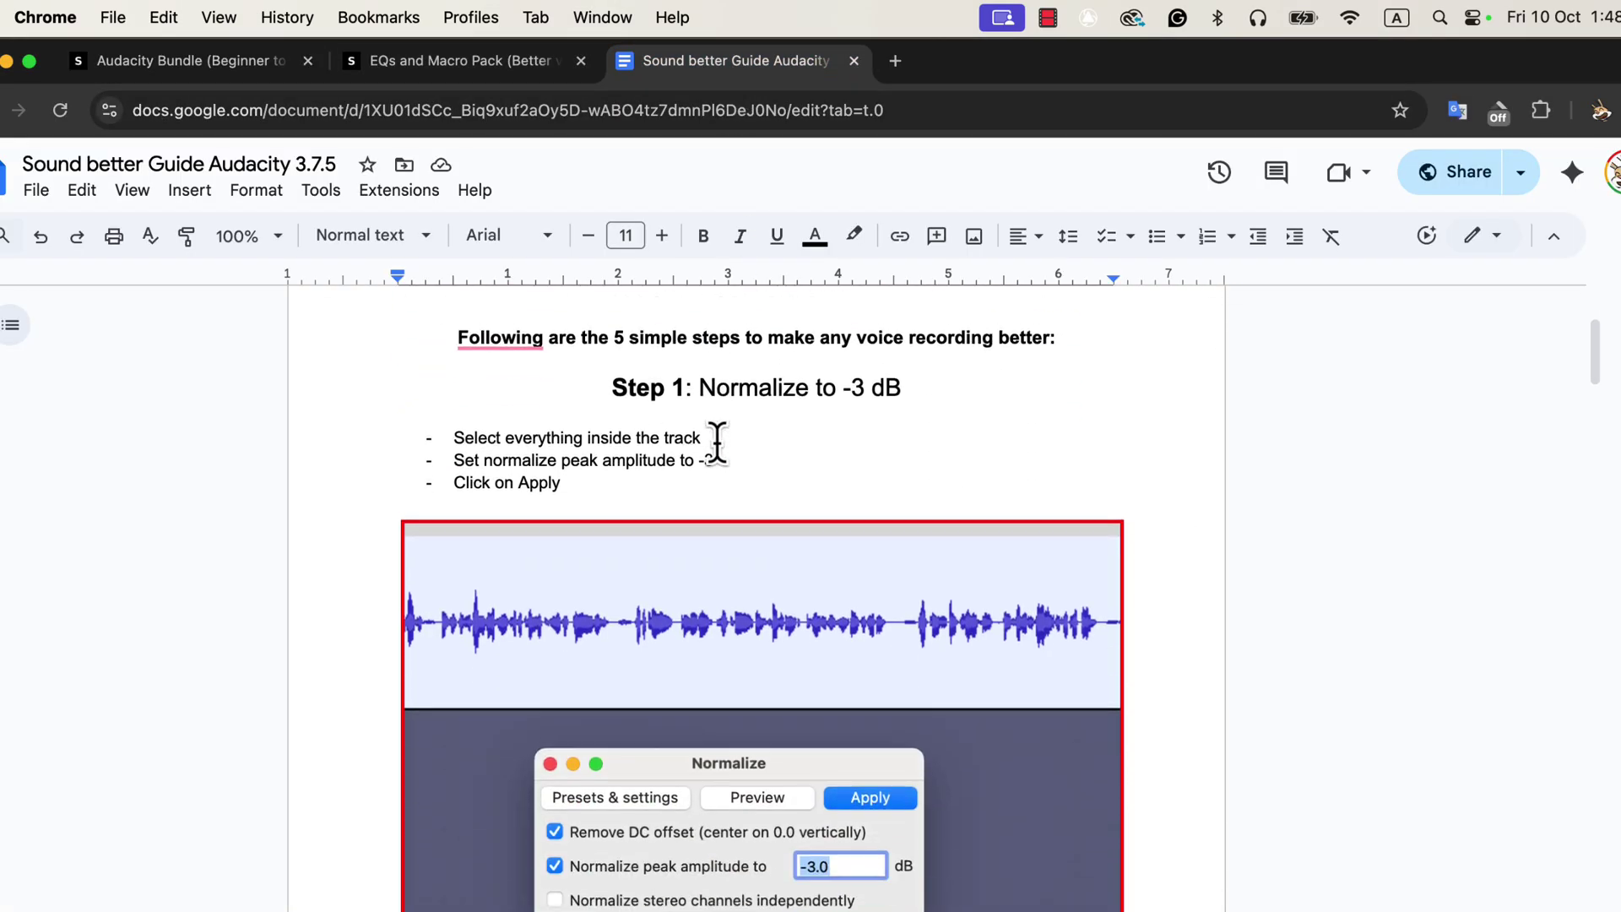
scroll(718, 448, down, 10)
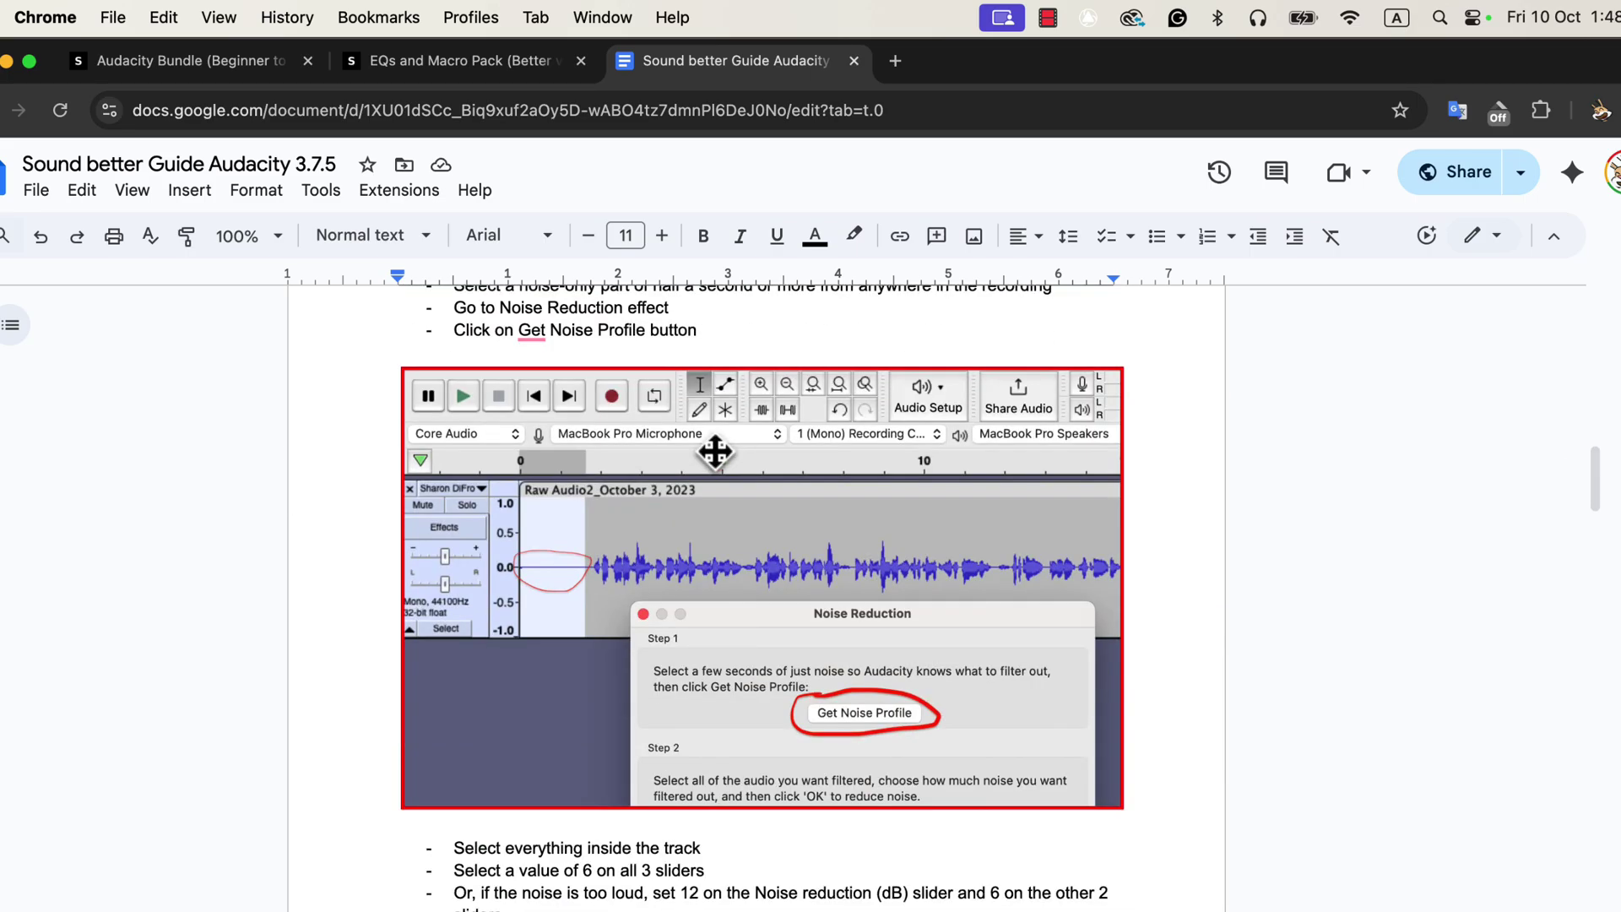
scroll(715, 452, down, 15)
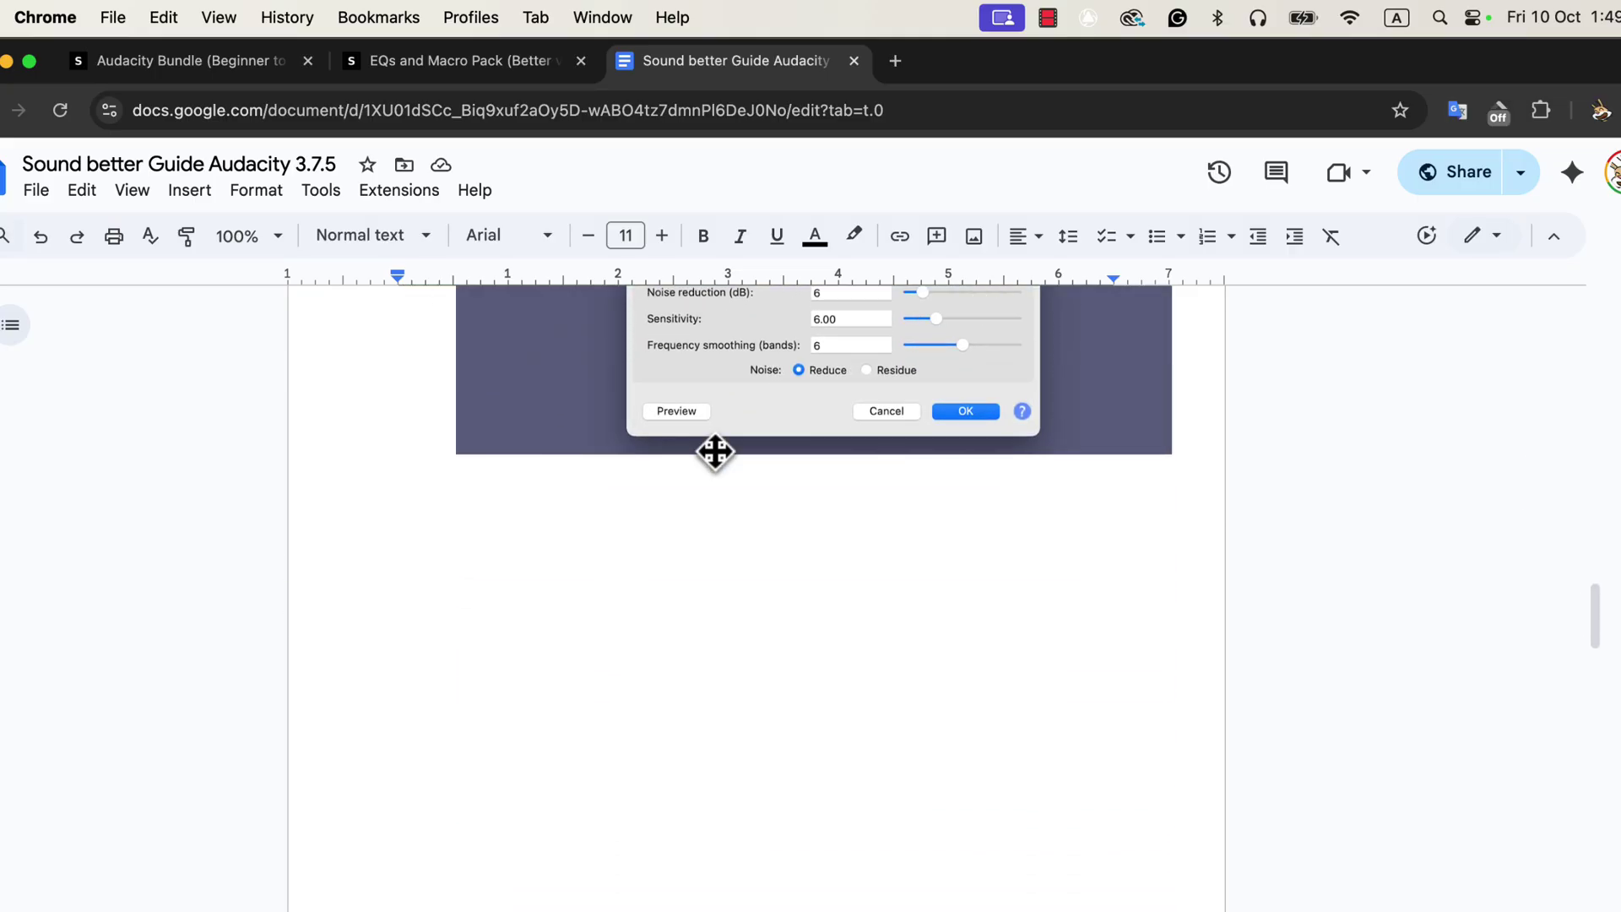
scroll(715, 451, down, 8)
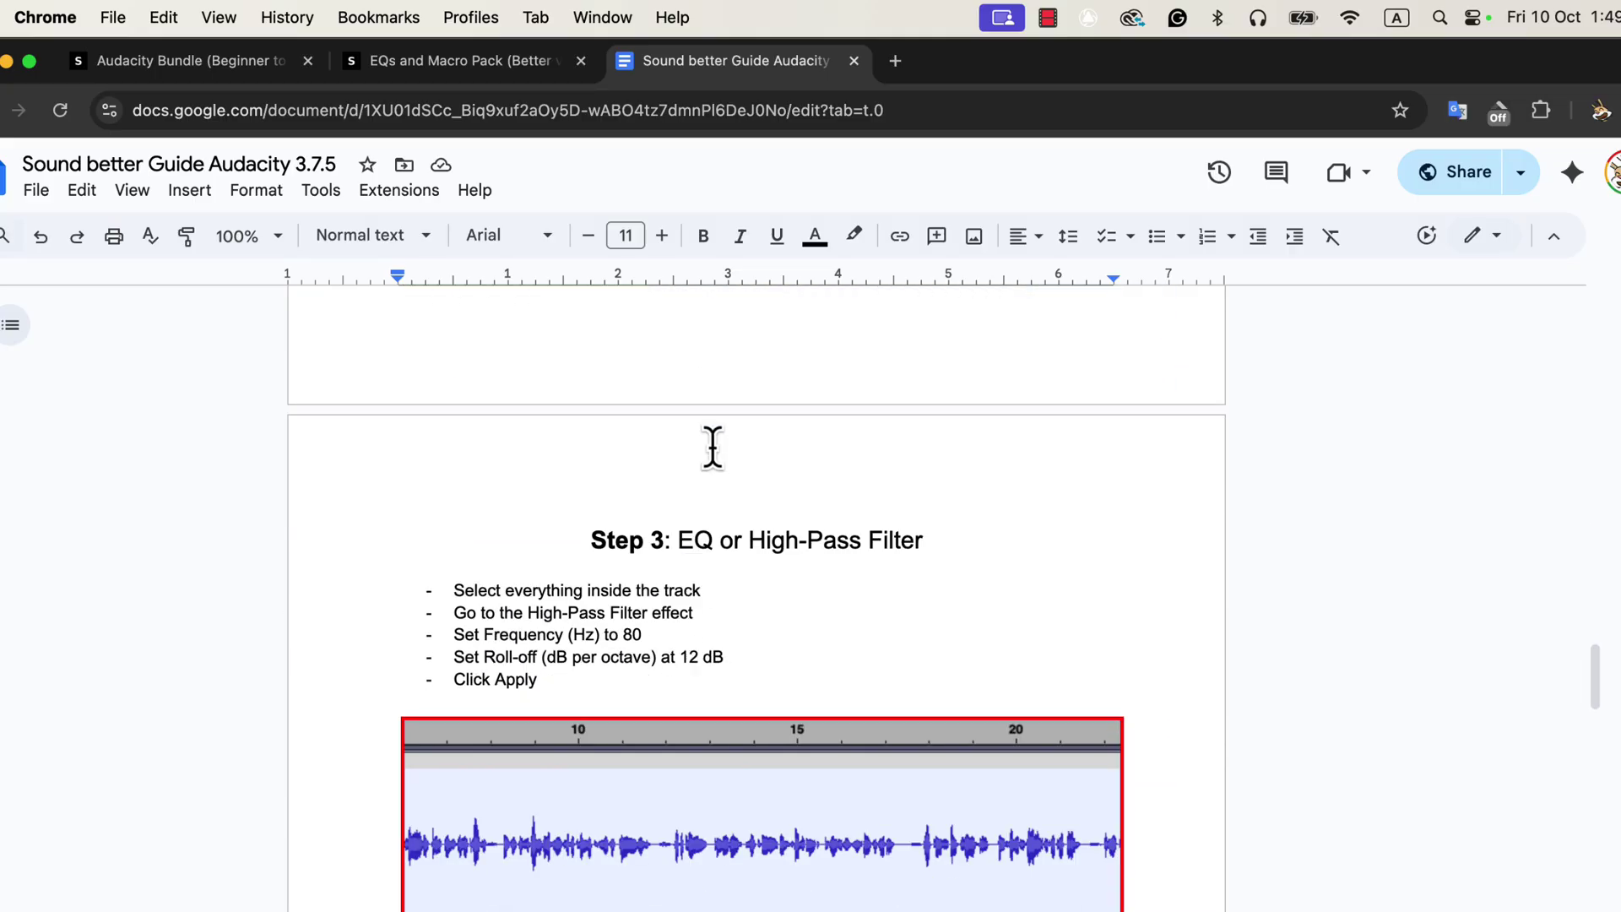
key(super+Tab)
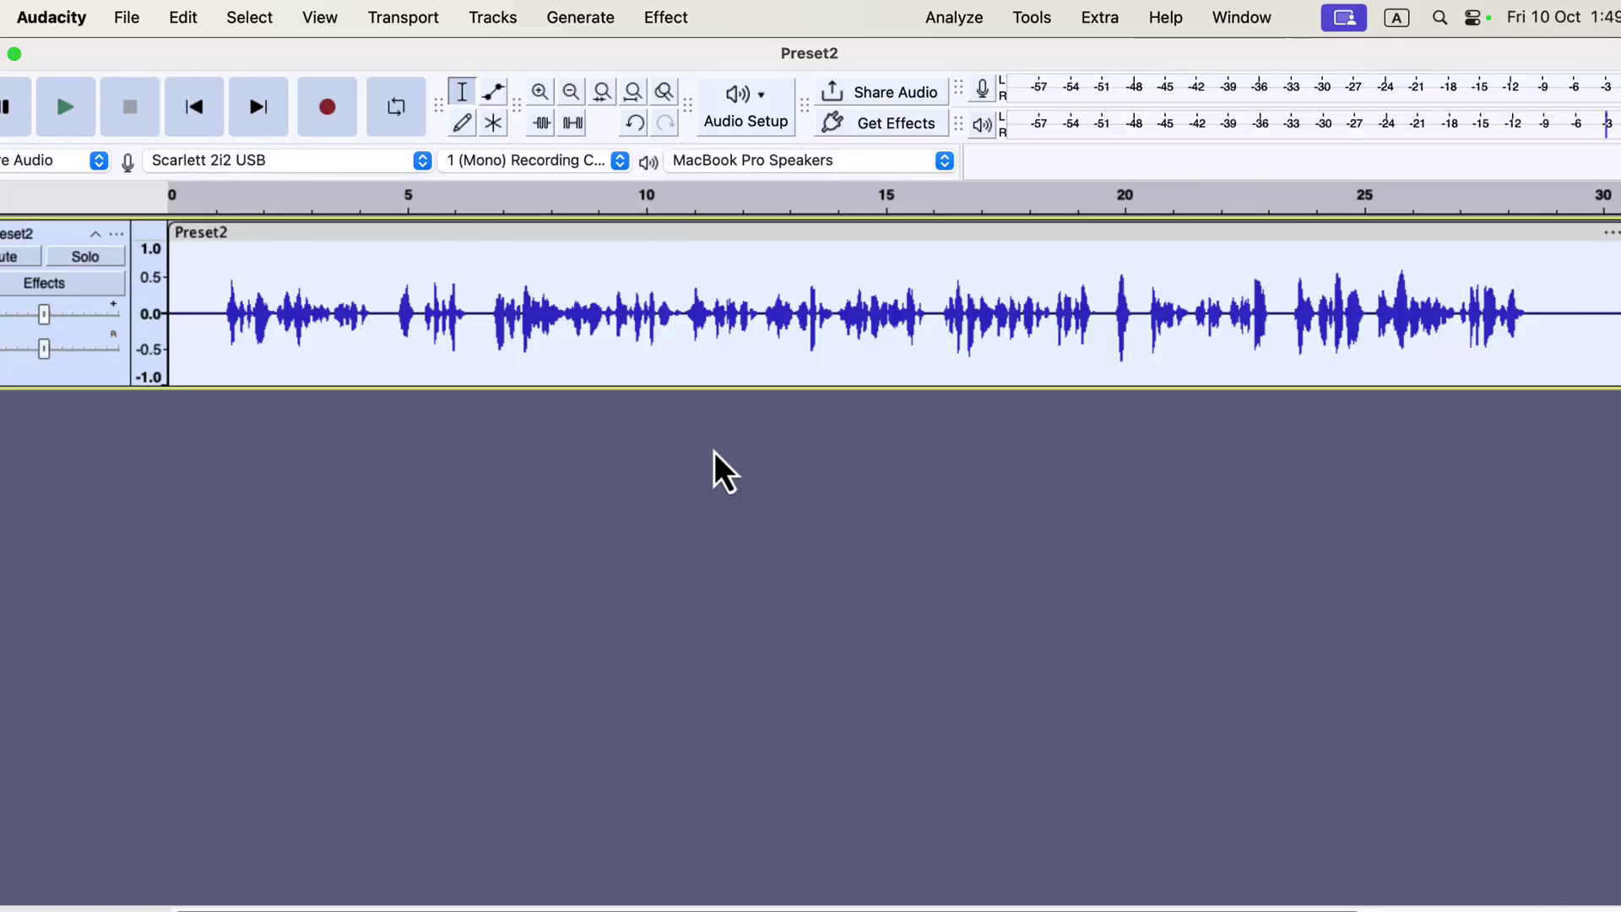
- Show the EQ and Filters submenu of Audacity's Effect menu
click(654, 17)
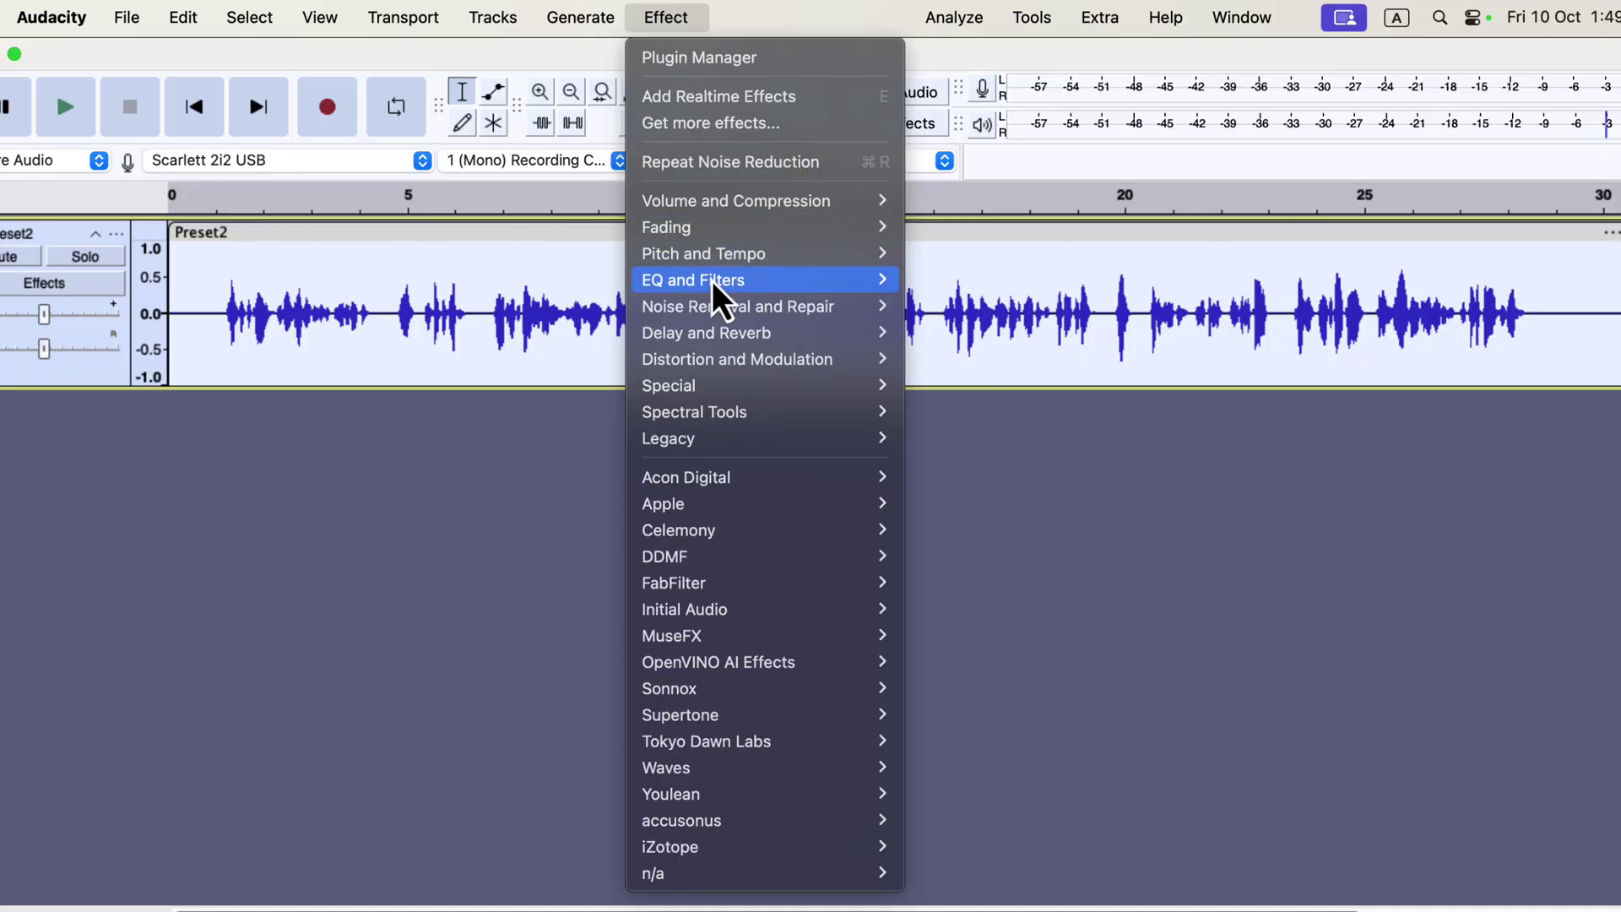
mouse_move(714, 283)
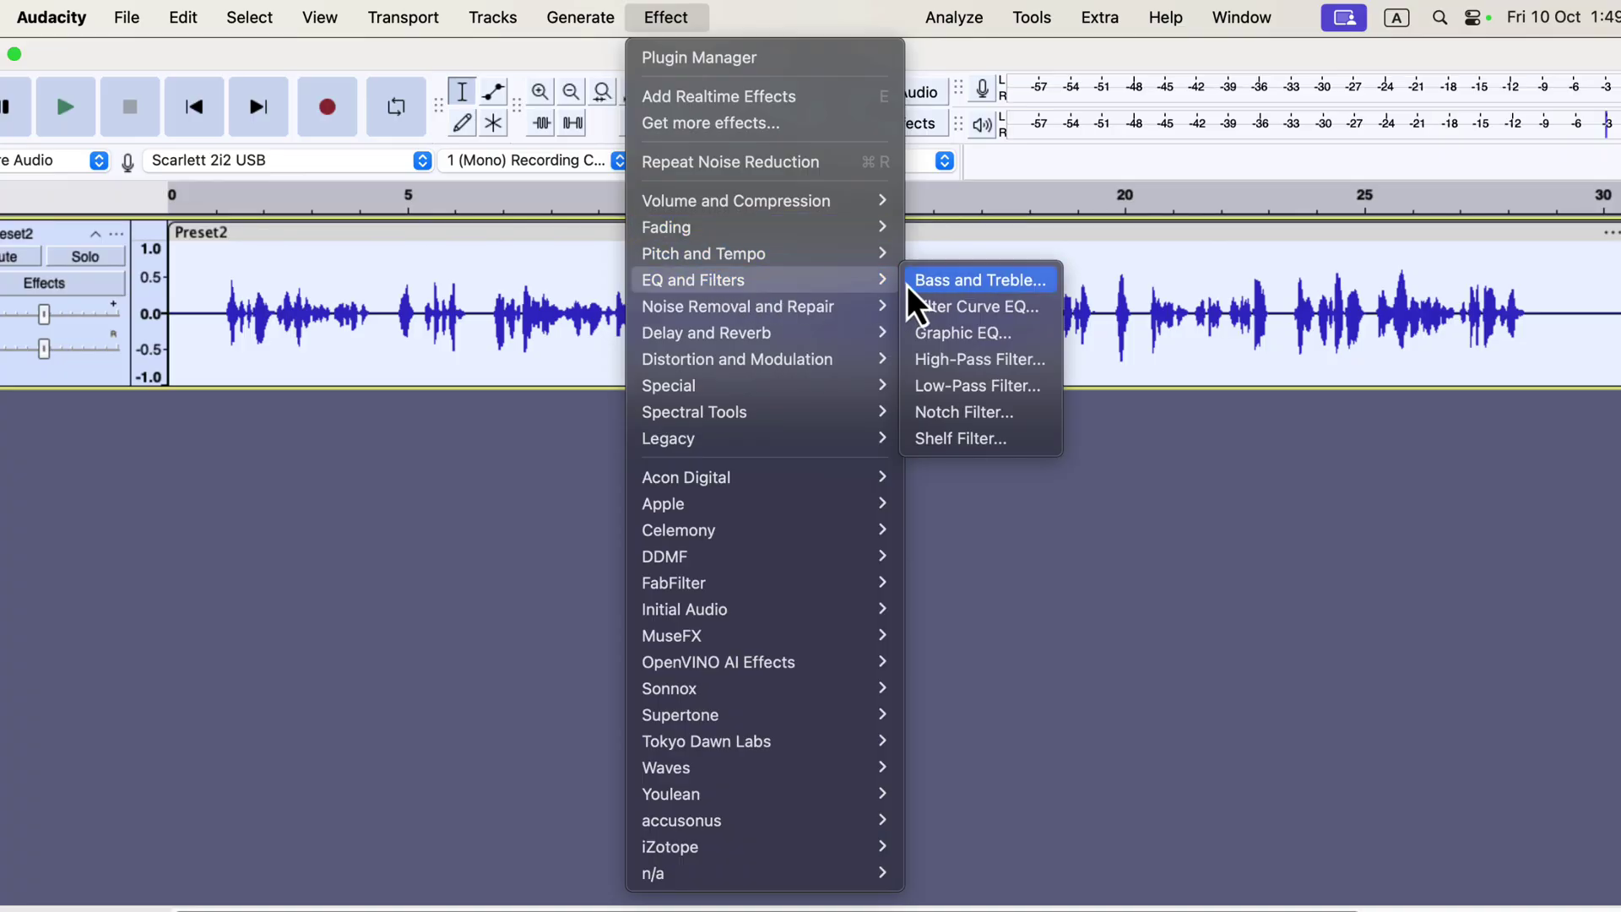
- Open Filter Curve EQ and load the Defaults factory preset for a flat 0 dB curve
click(1027, 314)
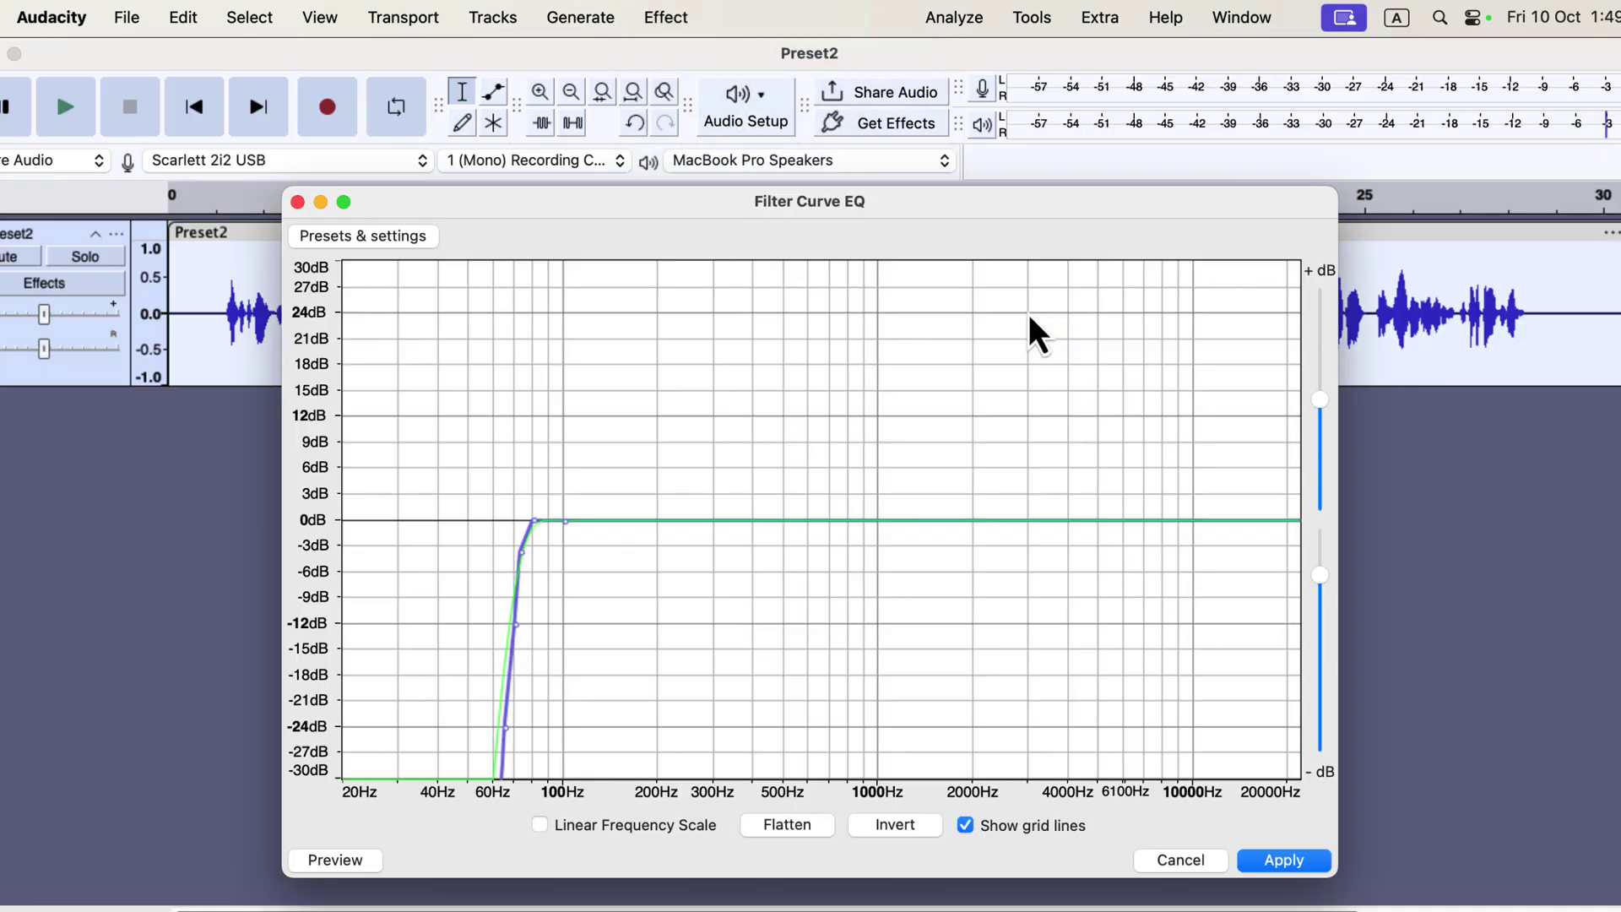
click(414, 248)
mouse_move(434, 355)
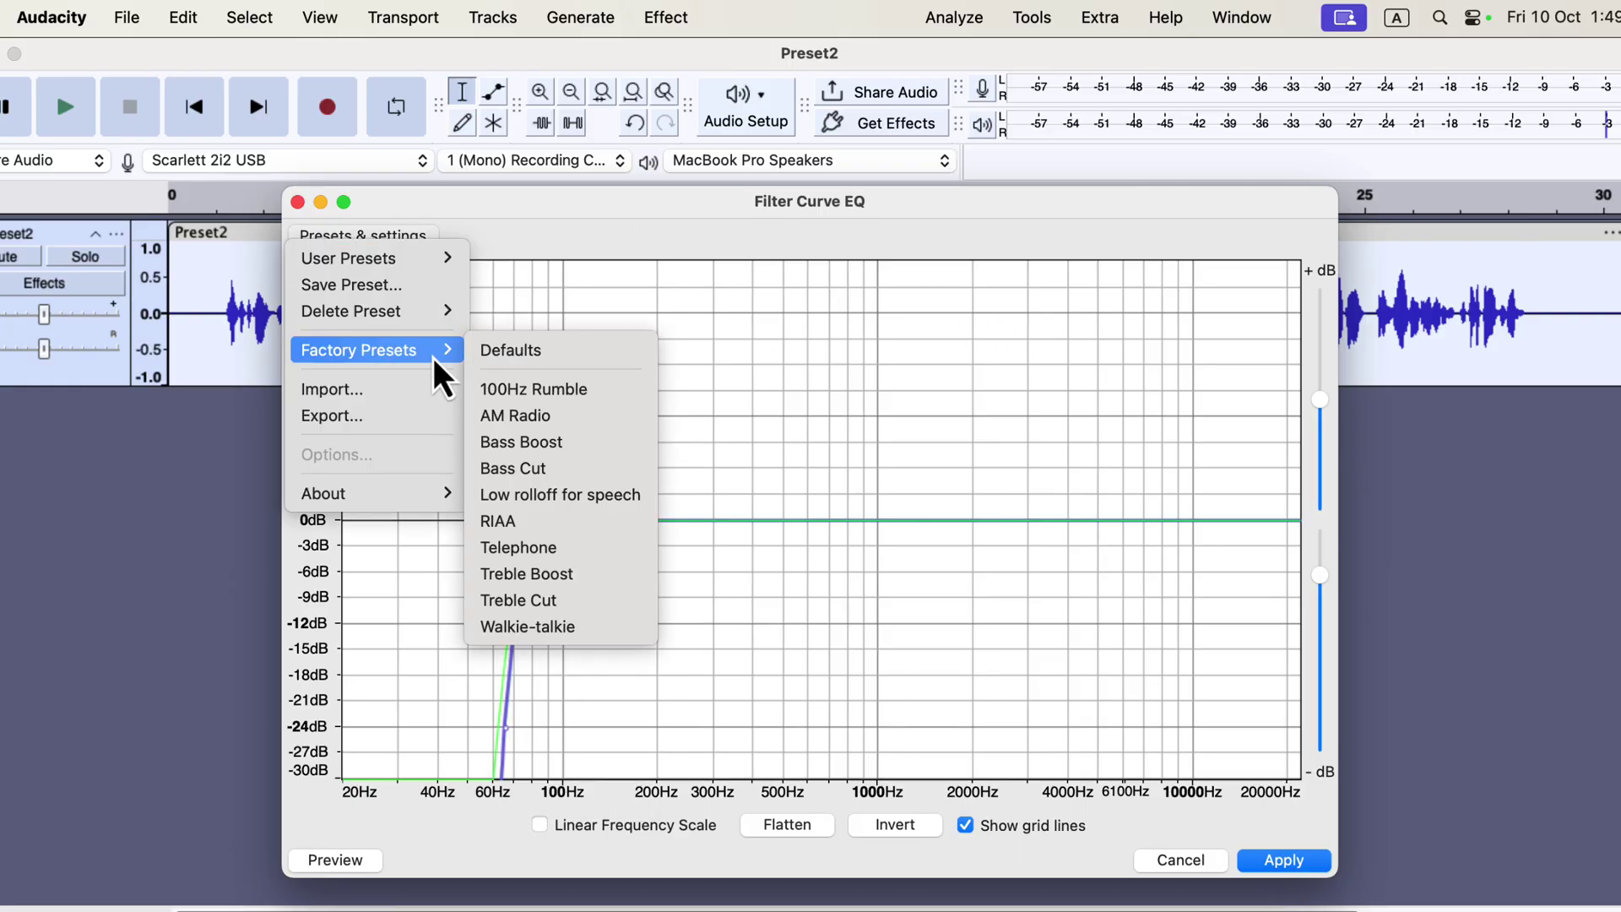
click(529, 355)
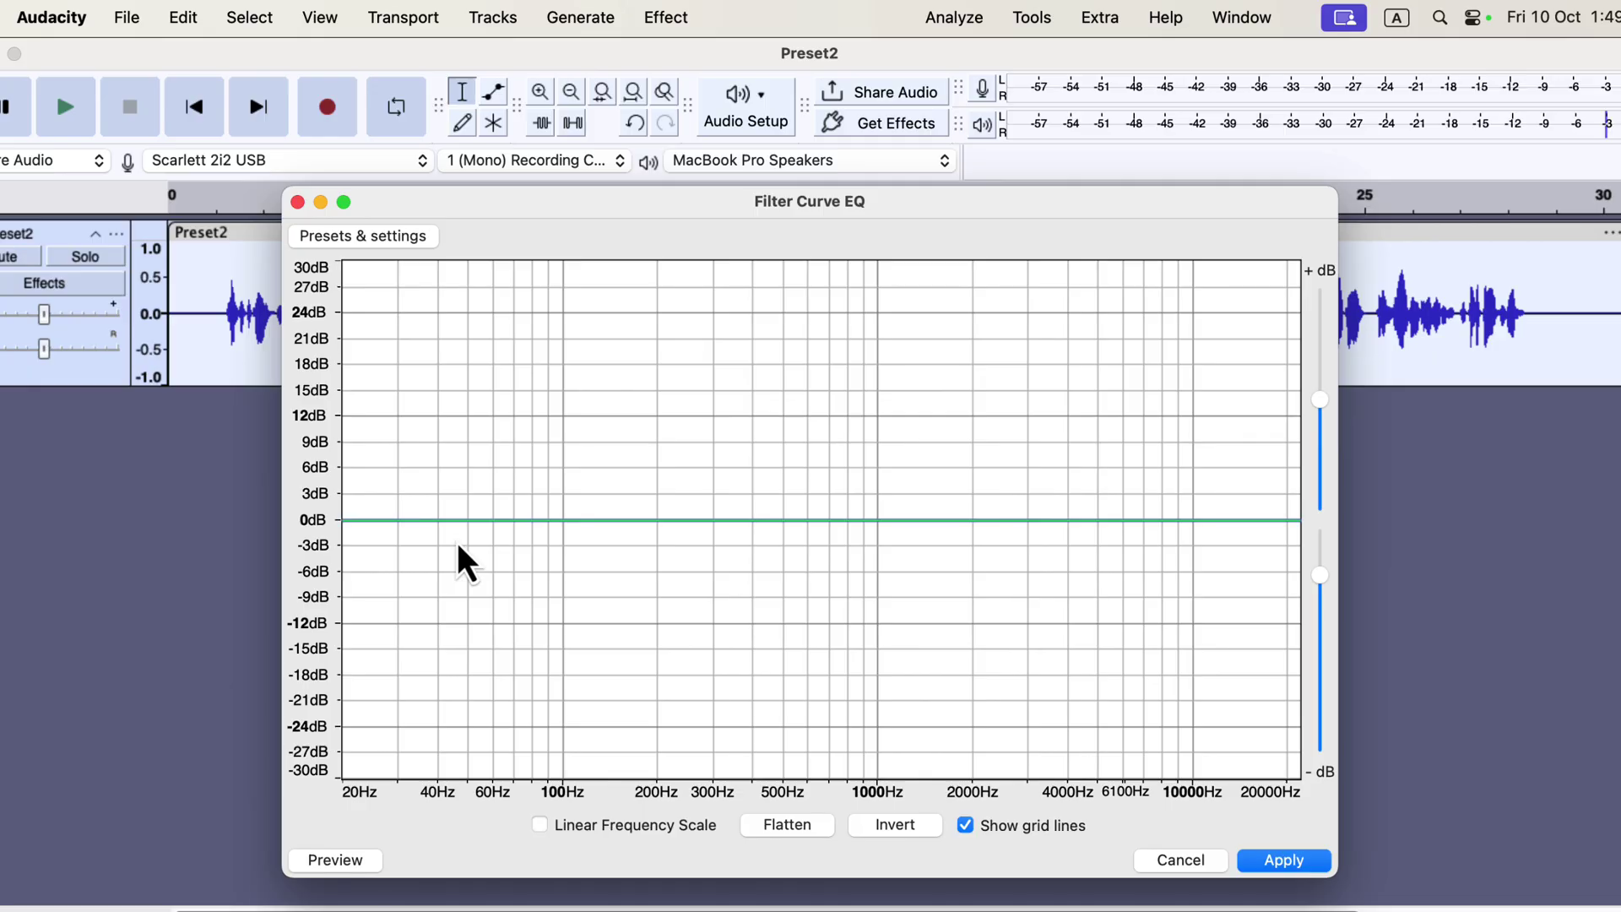
- Load the 'Low rolloff for speech' factory preset into the Filter Curve EQ
click(344, 238)
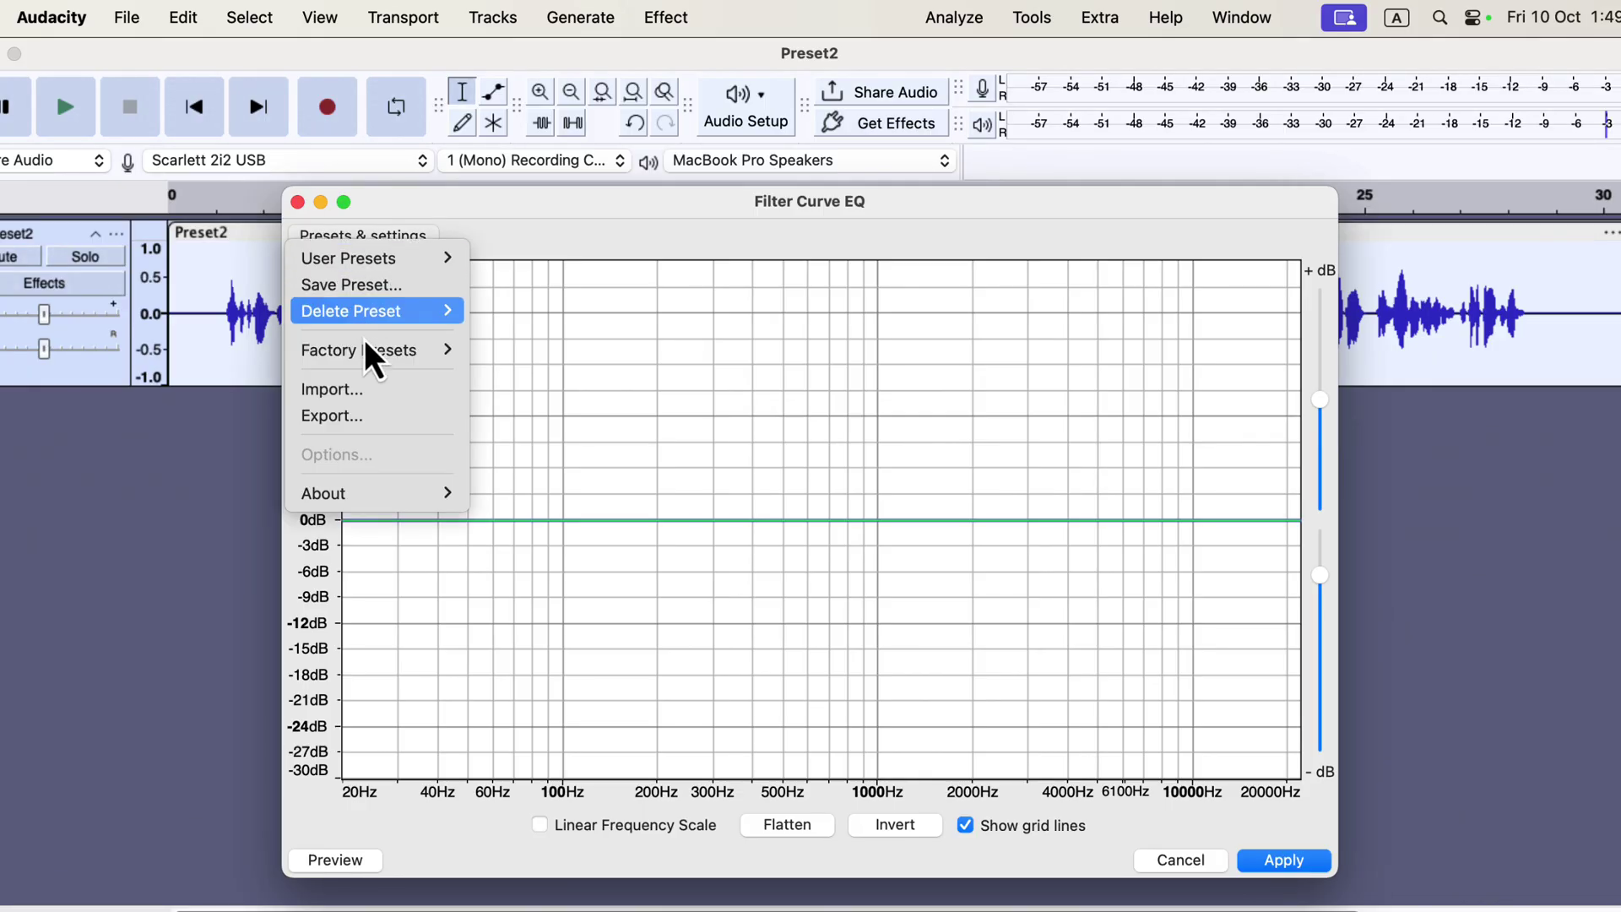
mouse_move(370, 353)
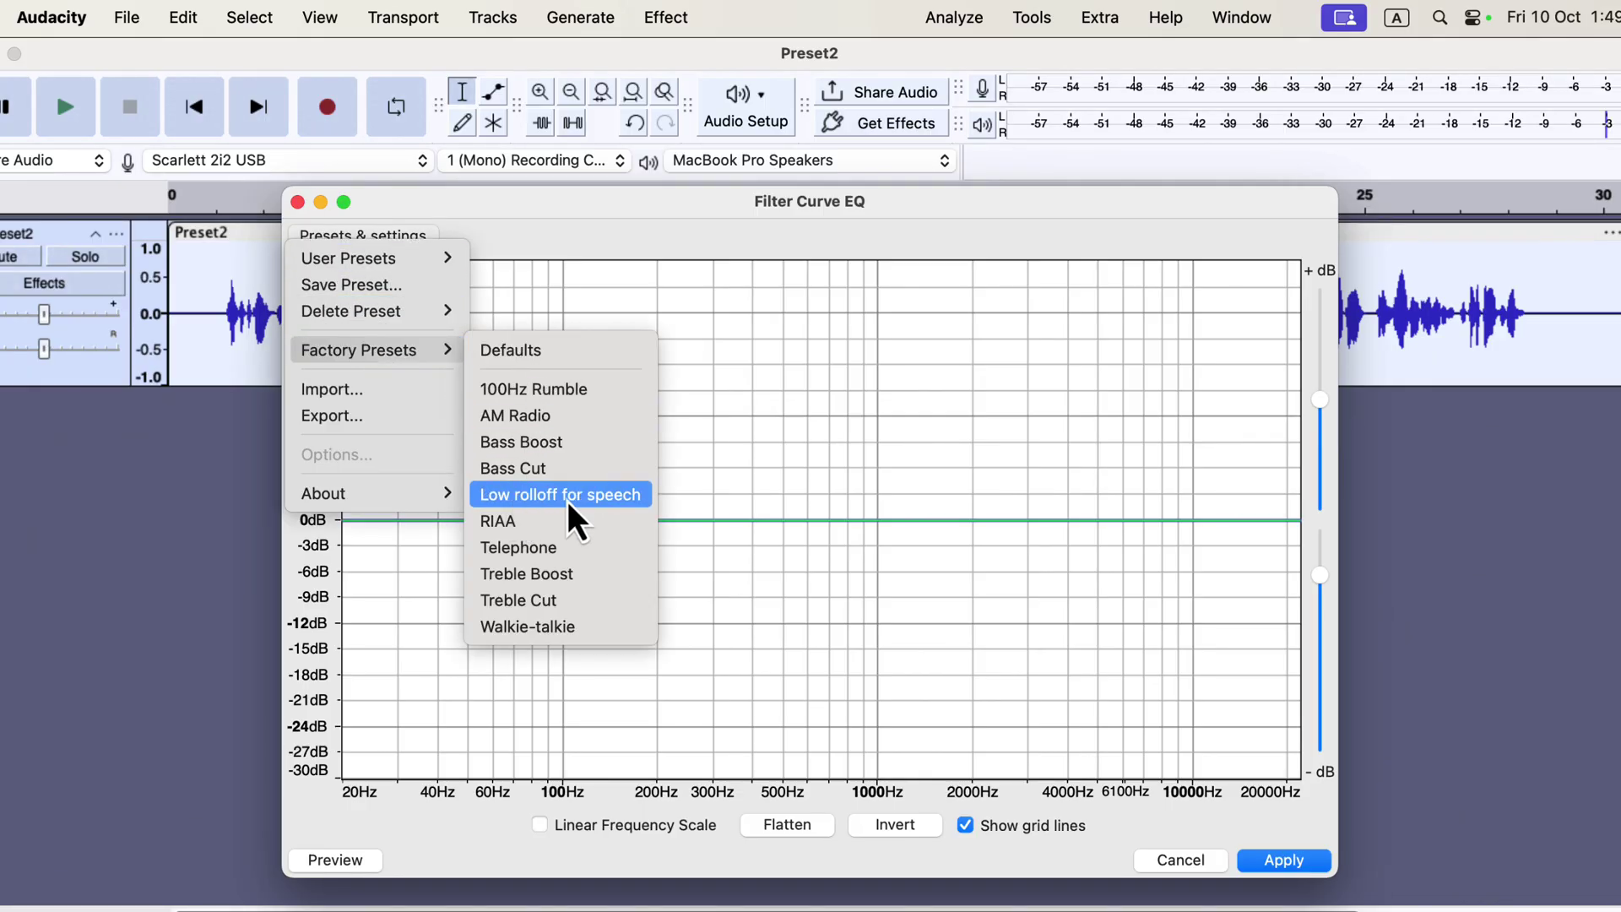
click(625, 498)
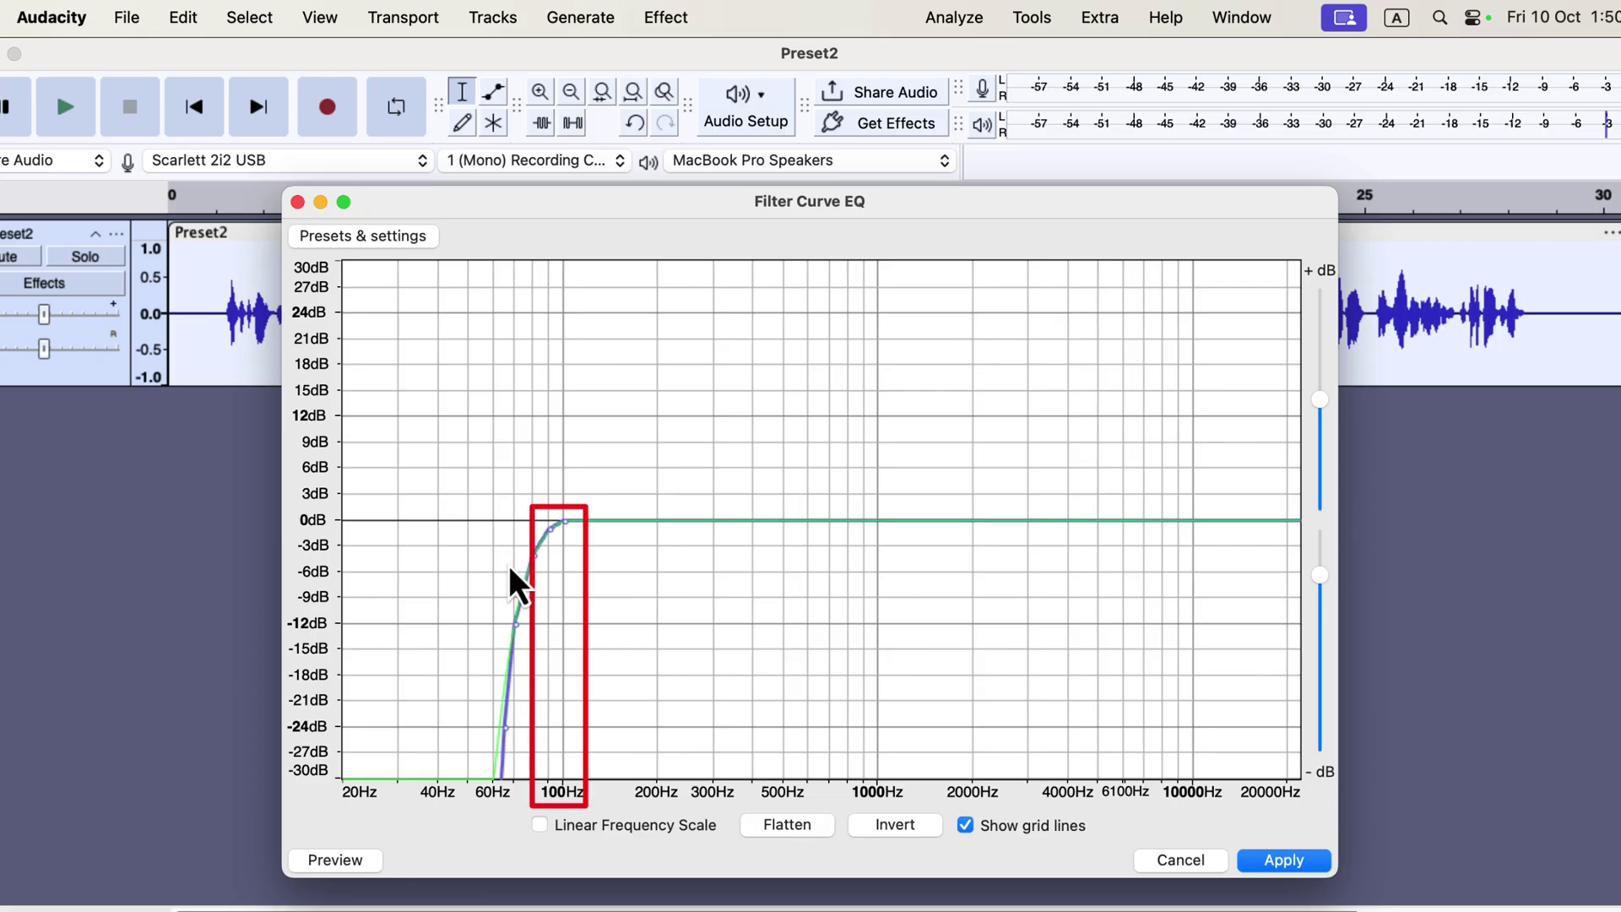
- Steepen the sub-100 Hz low cut and drag away stray points above 4000 Hz to stay flat
mouse_move(533, 560)
mouse_down()
mouse_move(515, 554)
mouse_move(534, 519)
mouse_up()
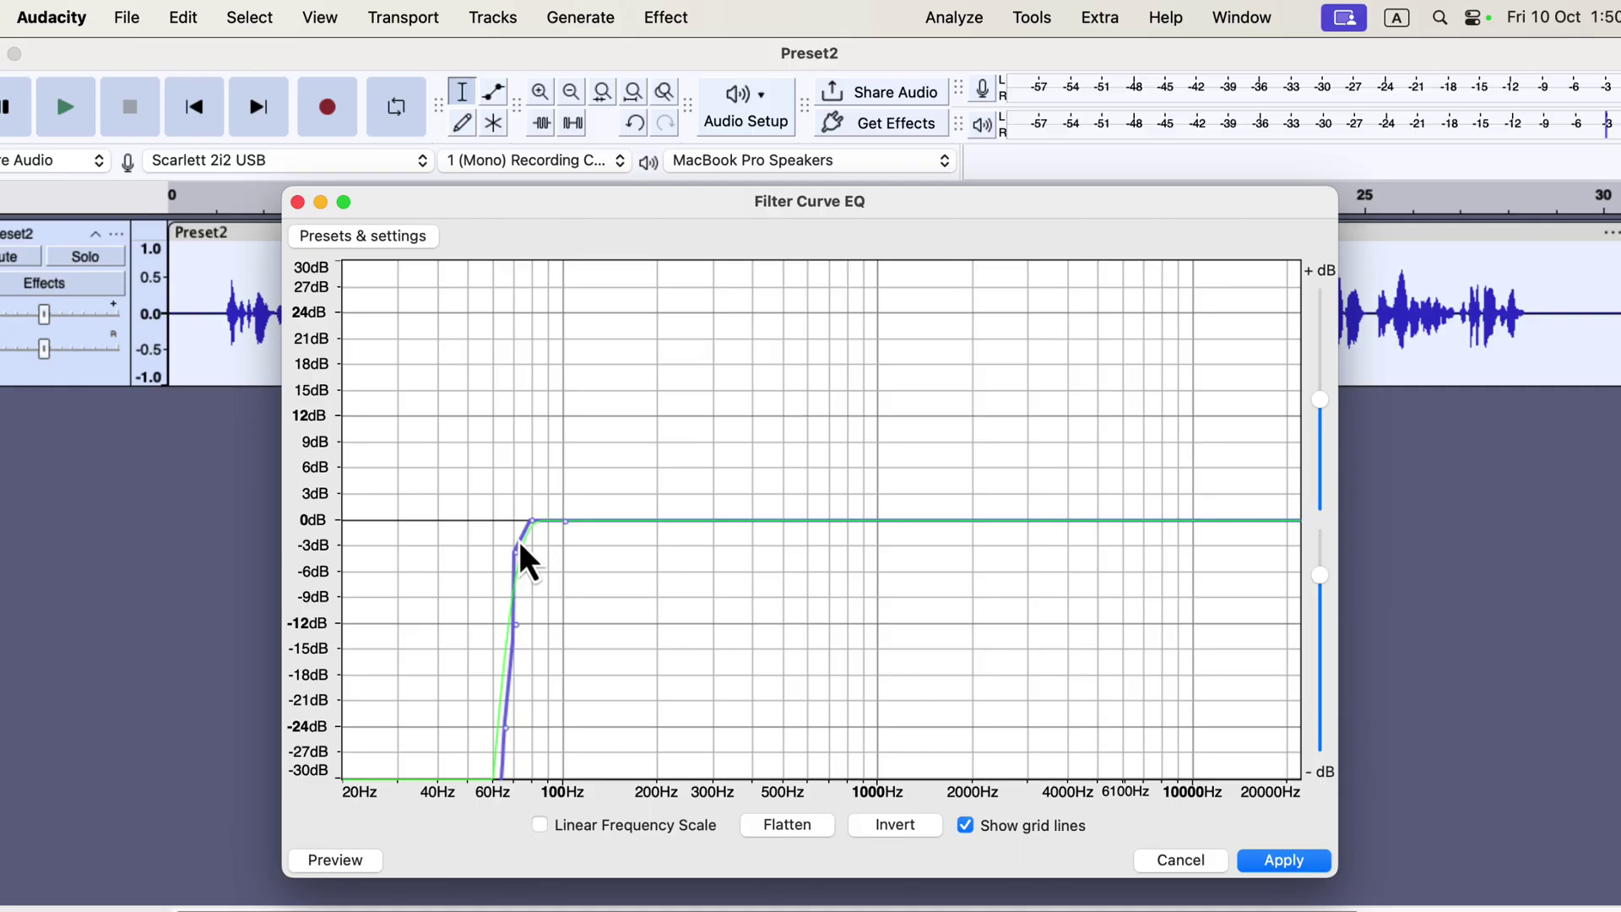
drag(515, 554, 520, 558)
drag(1089, 524, 1169, 490)
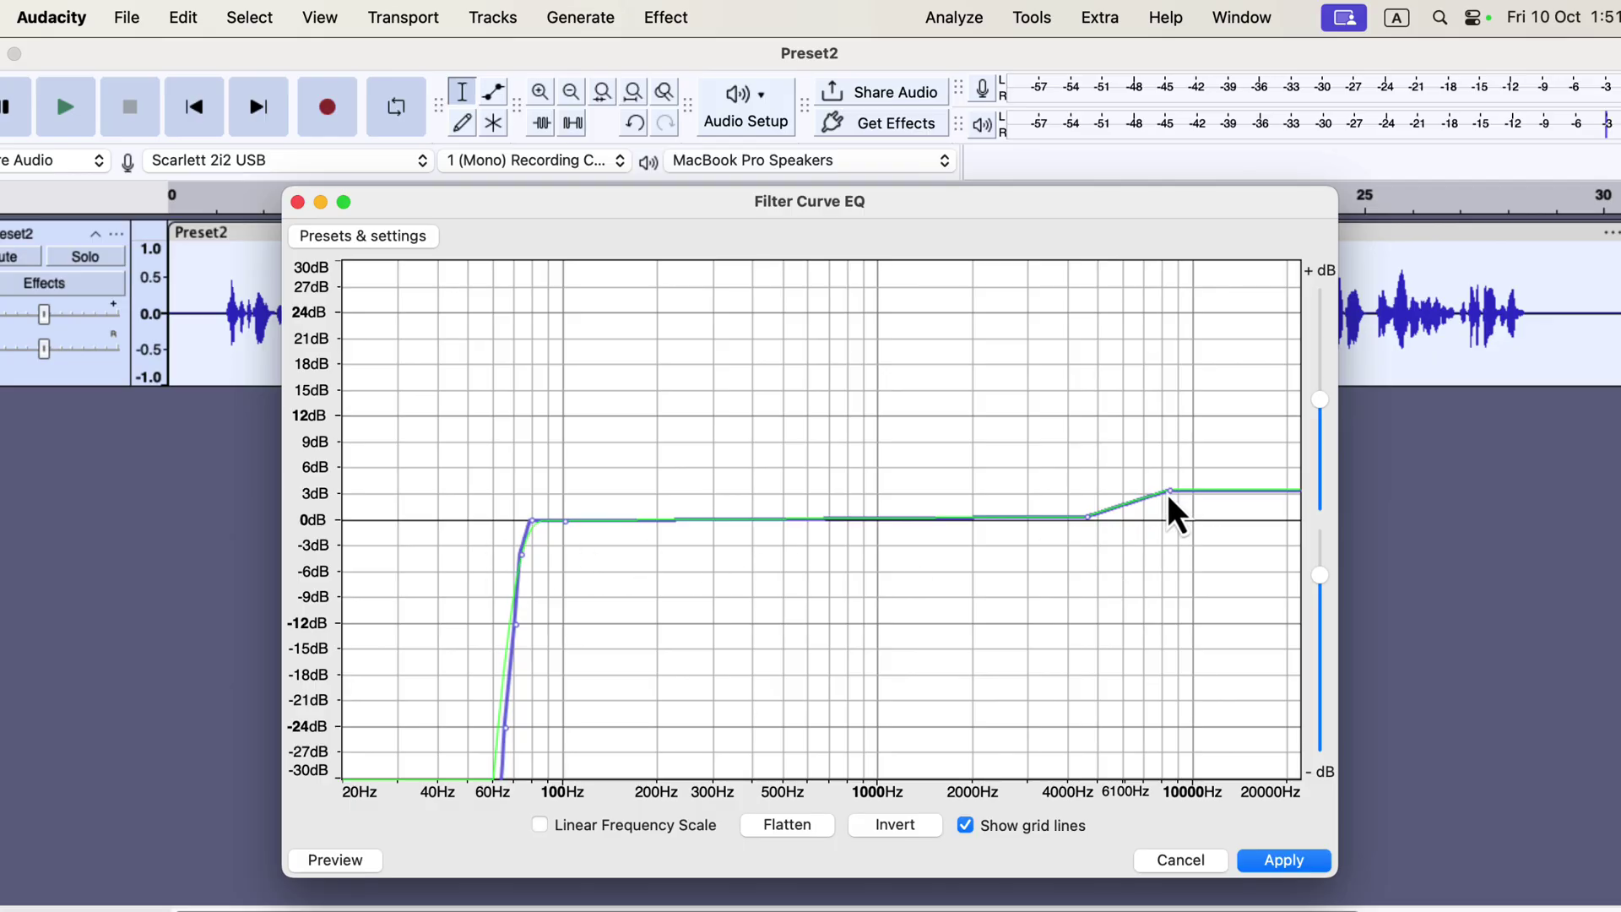
drag(1170, 495, 1522, 498)
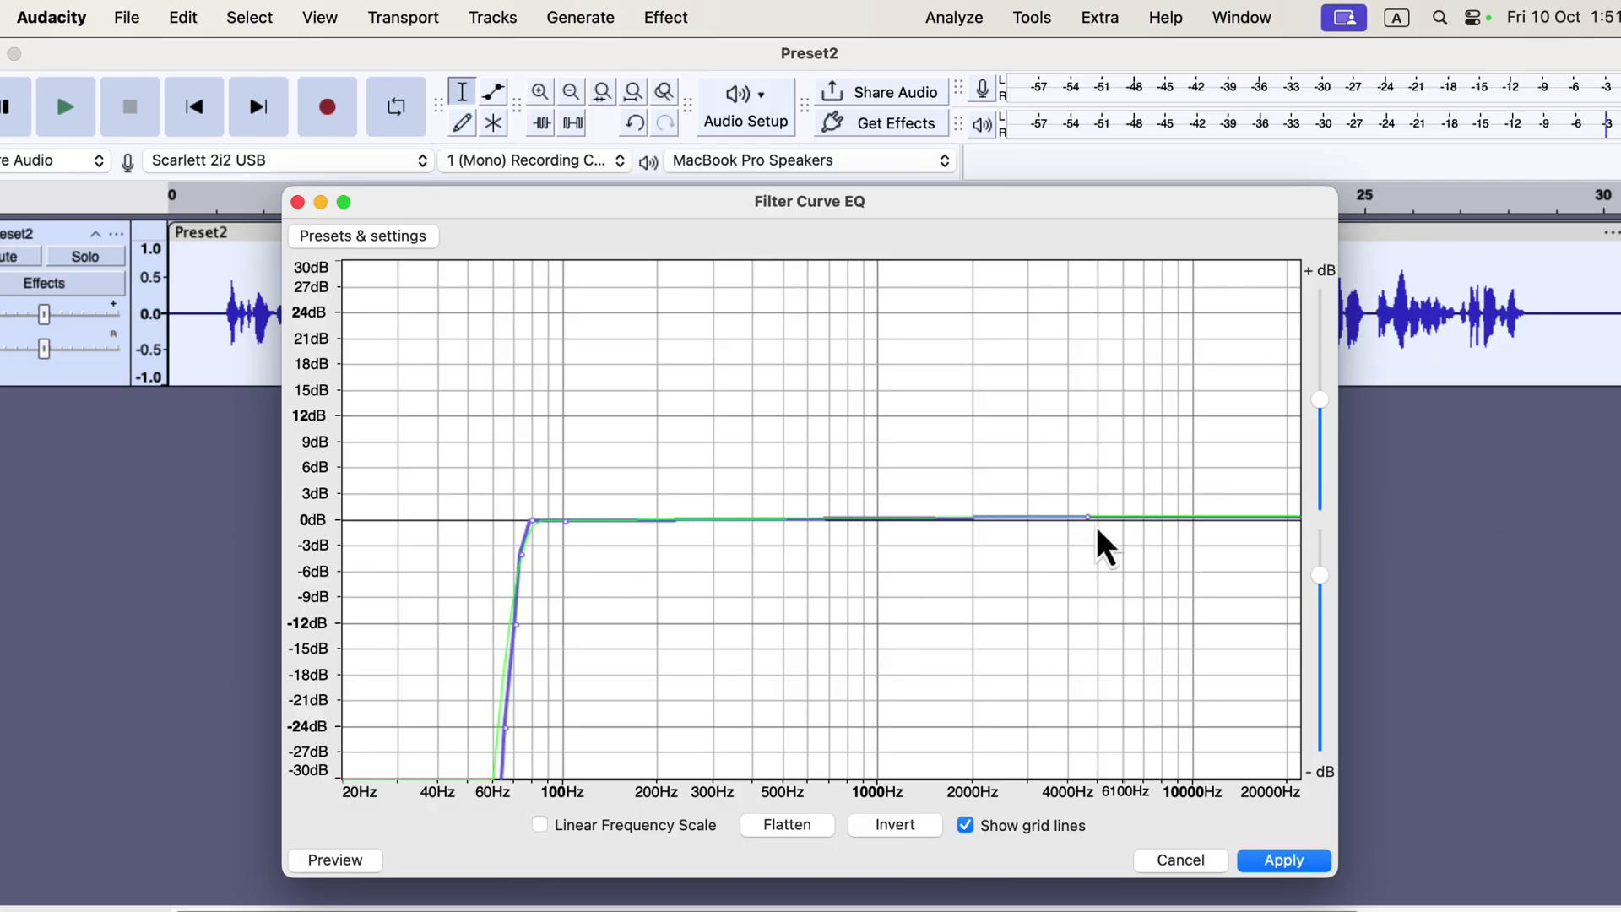
drag(1089, 518, 1313, 528)
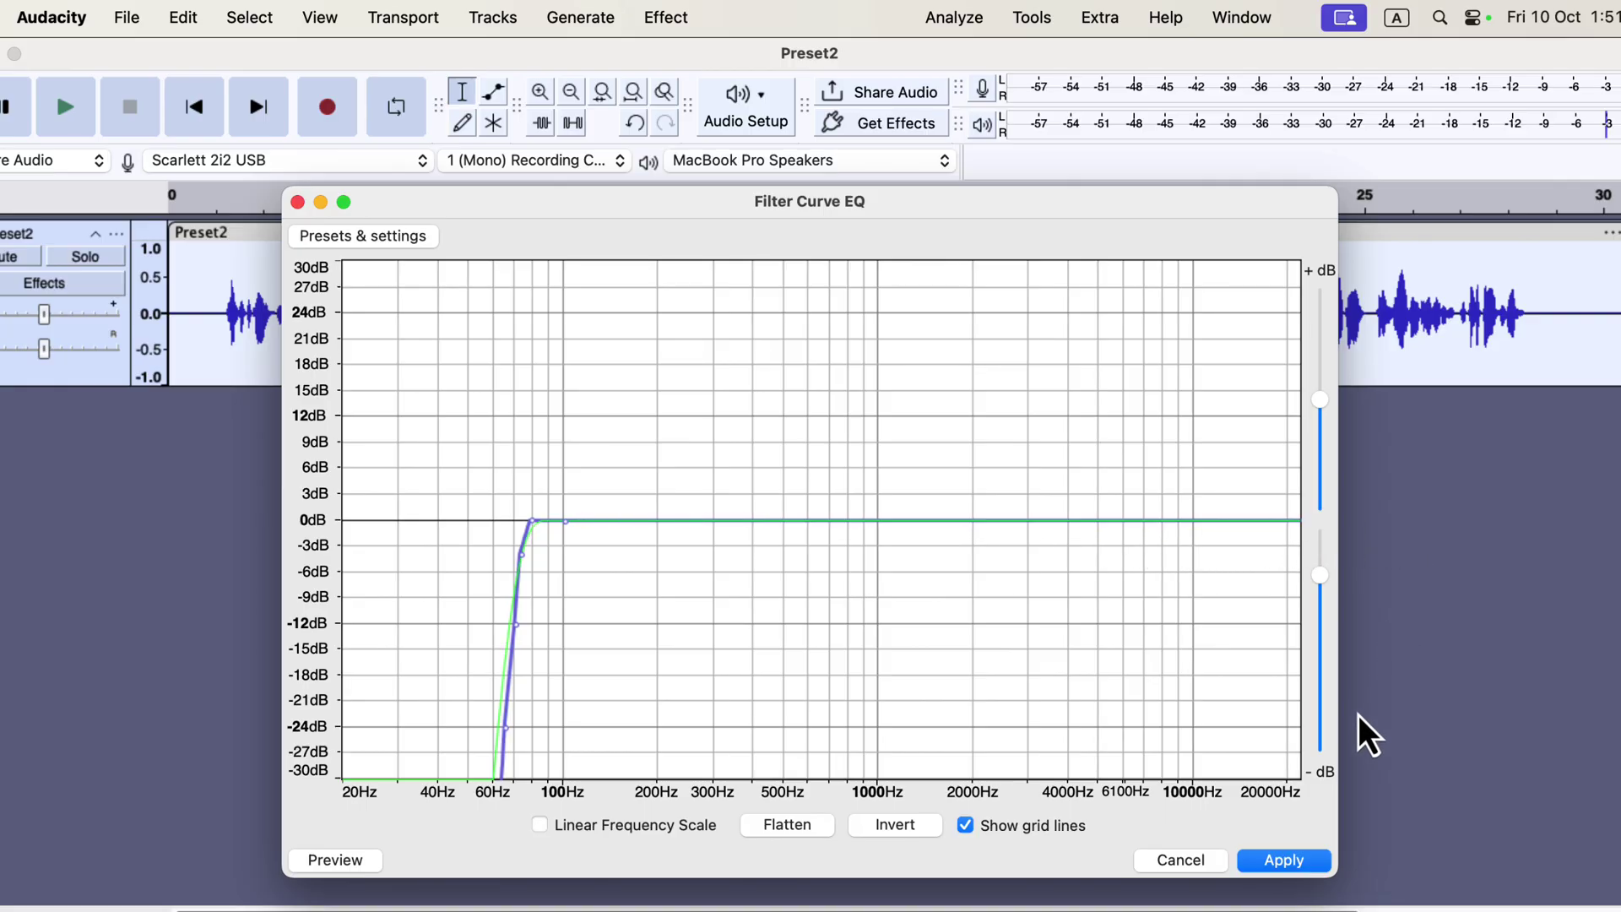
- Apply the sub-100 Hz high-pass EQ curve to the Preset2 recording
click(1284, 860)
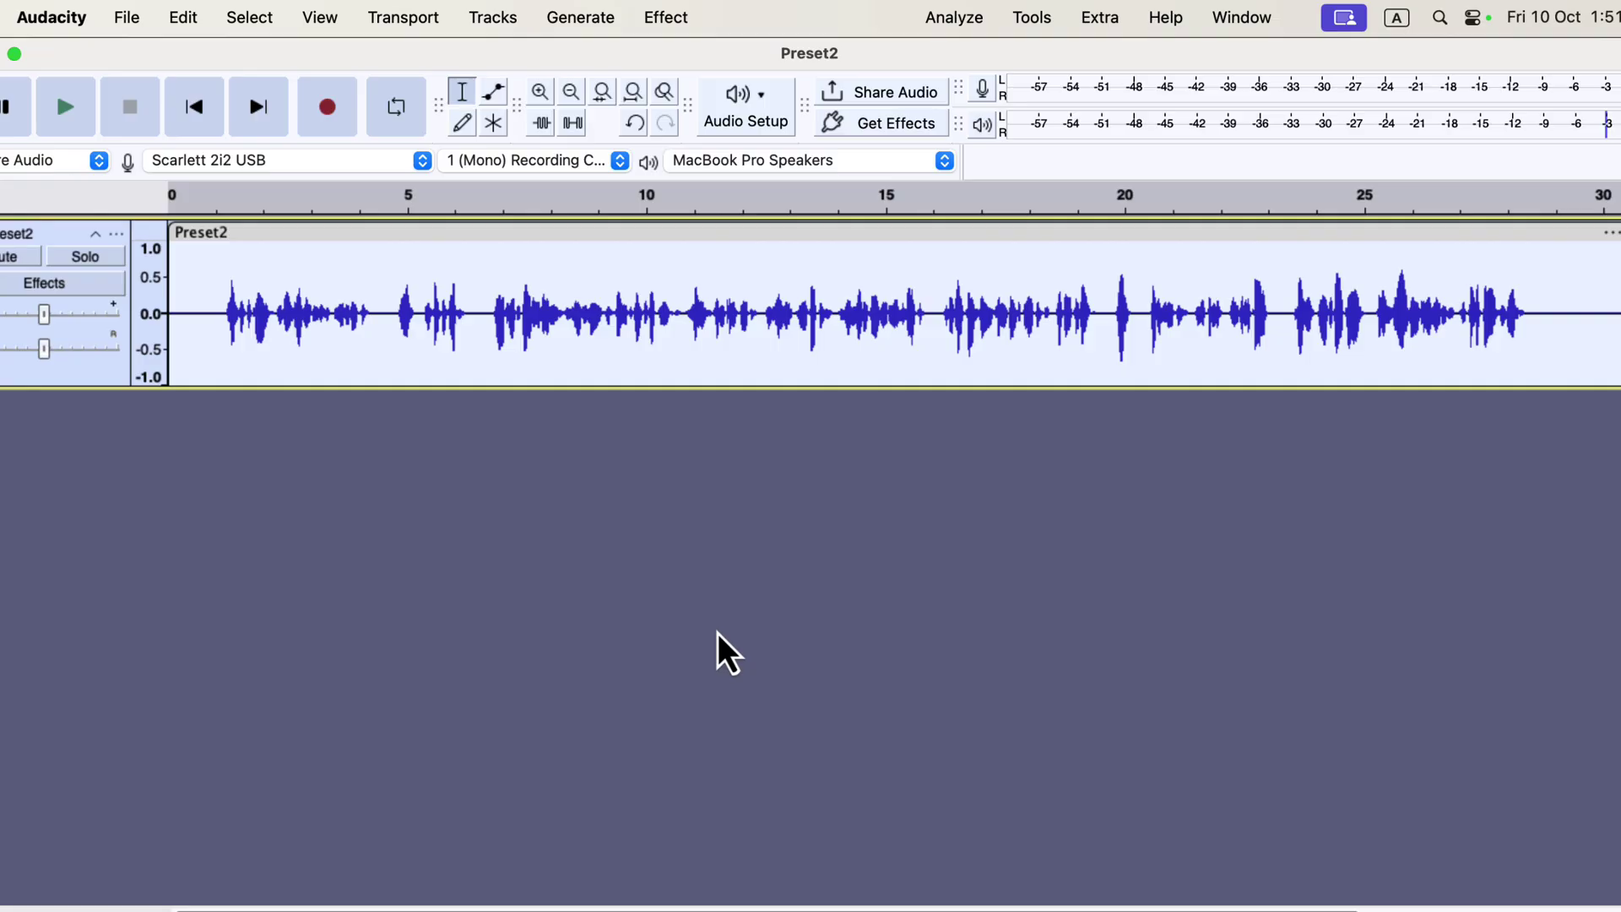
- Open the Compressor and load its Lead Vocals preset (threshold -14 dB, ratio 5.2)
click(681, 27)
mouse_move(716, 204)
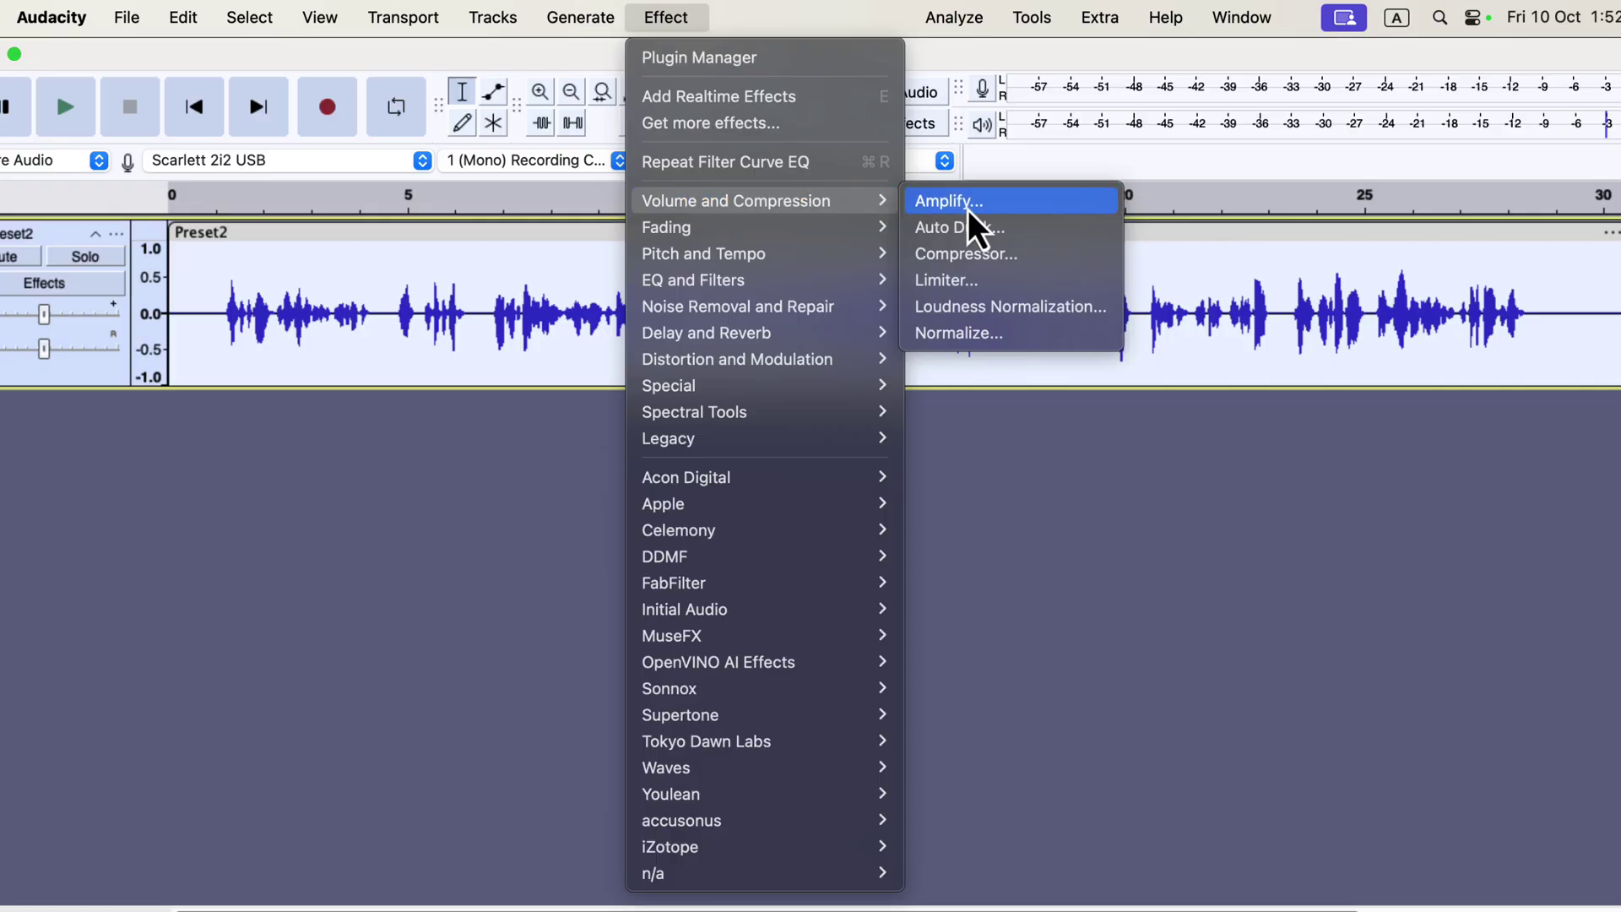
click(1037, 255)
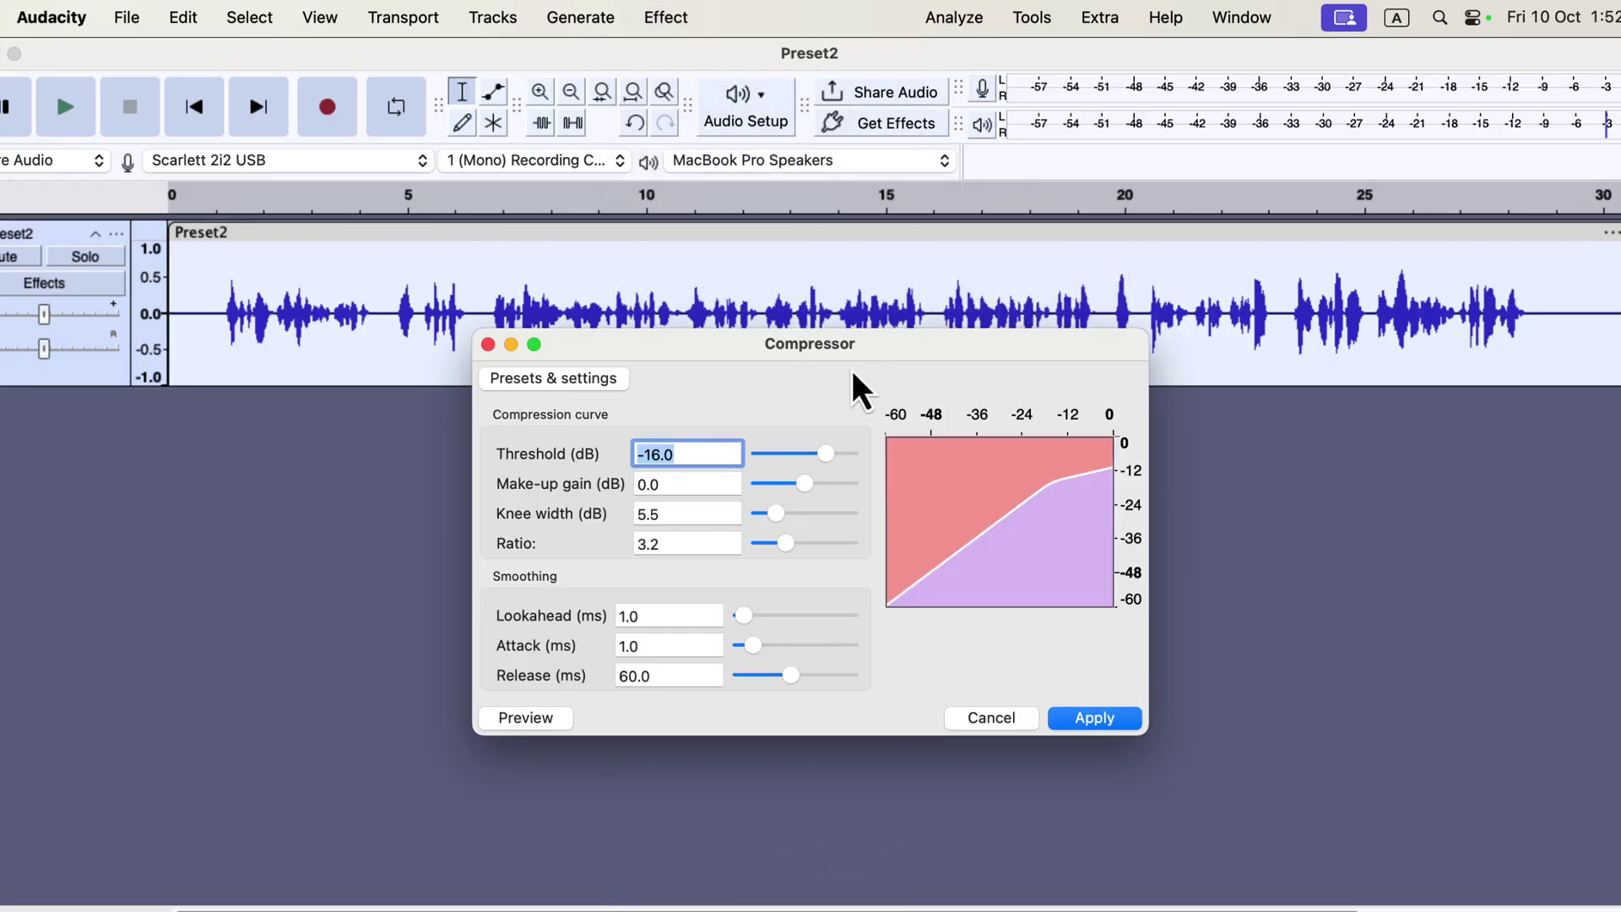
drag(848, 348, 846, 409)
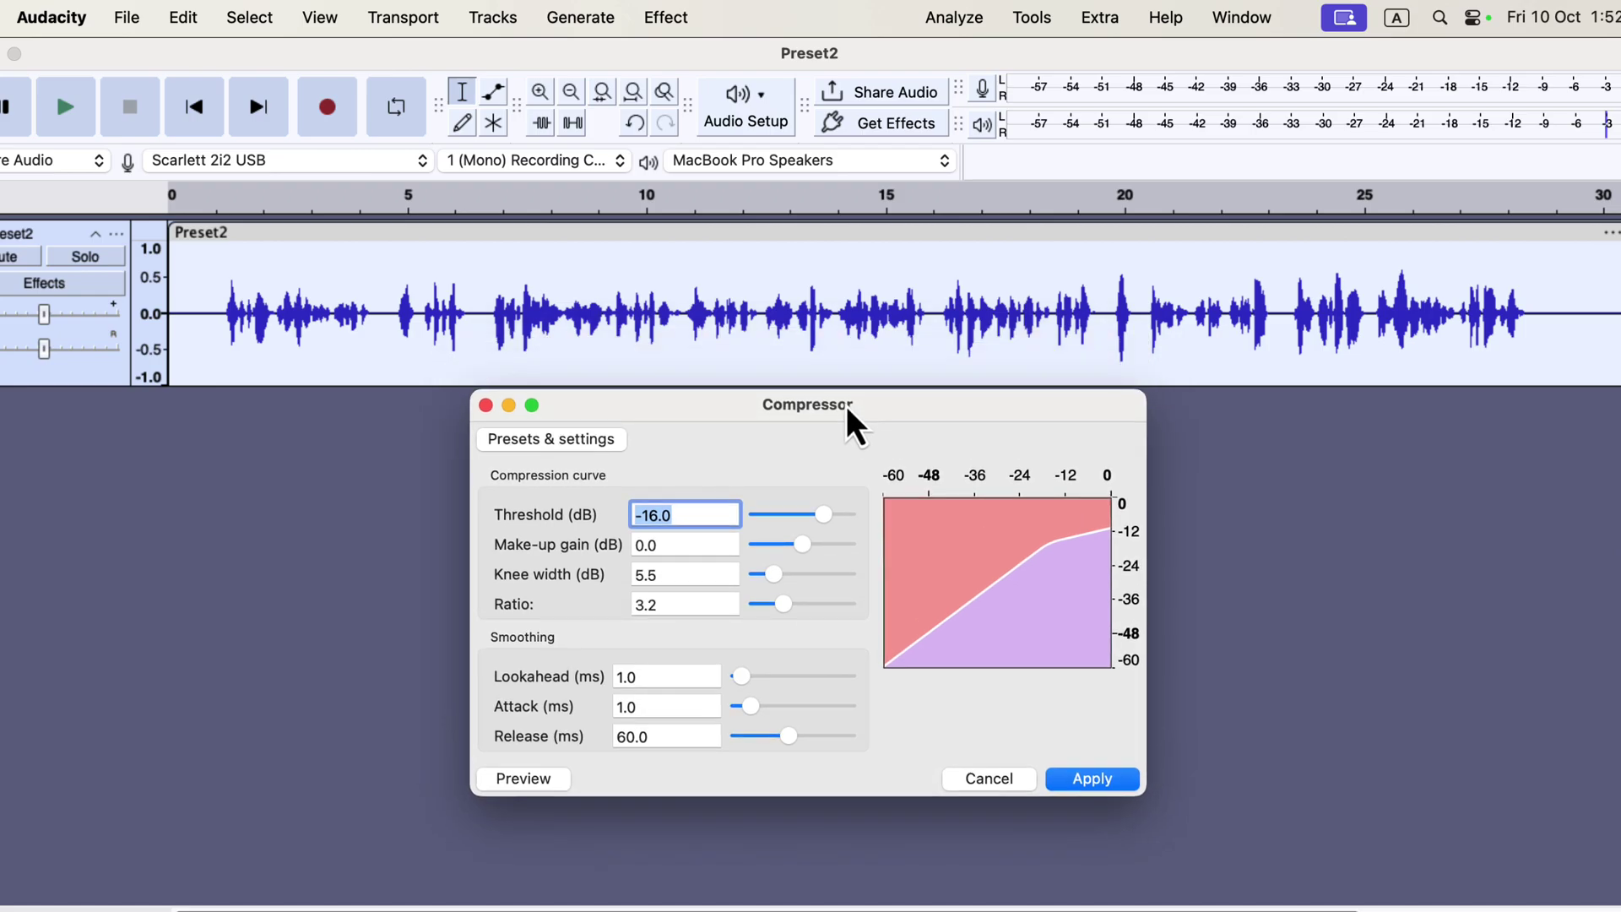
click(571, 439)
mouse_move(589, 554)
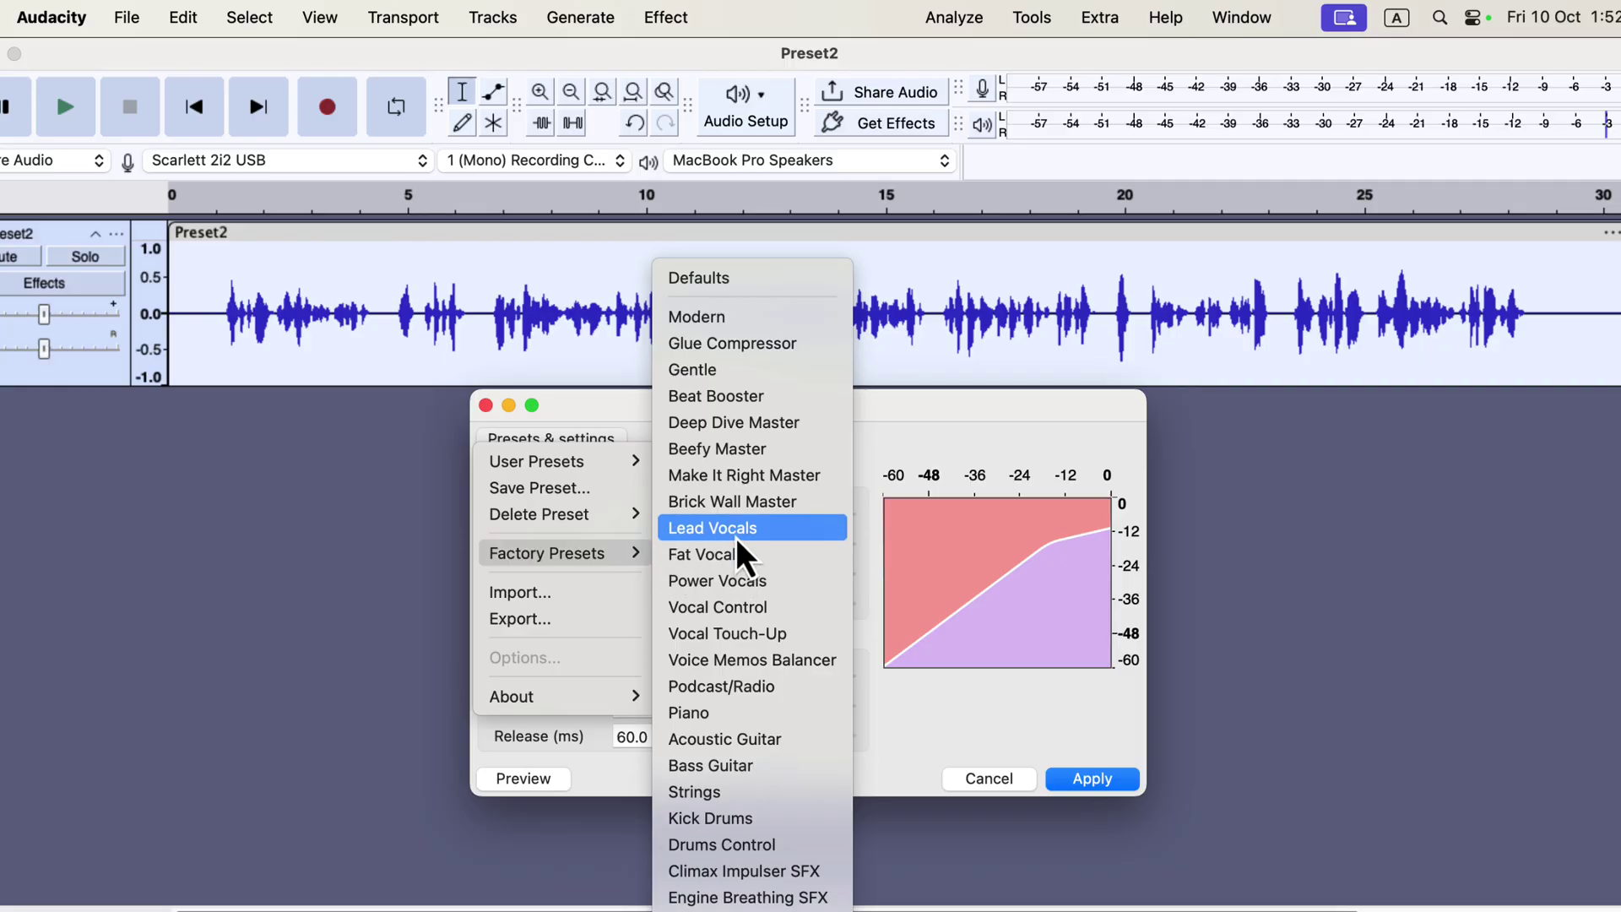
click(804, 528)
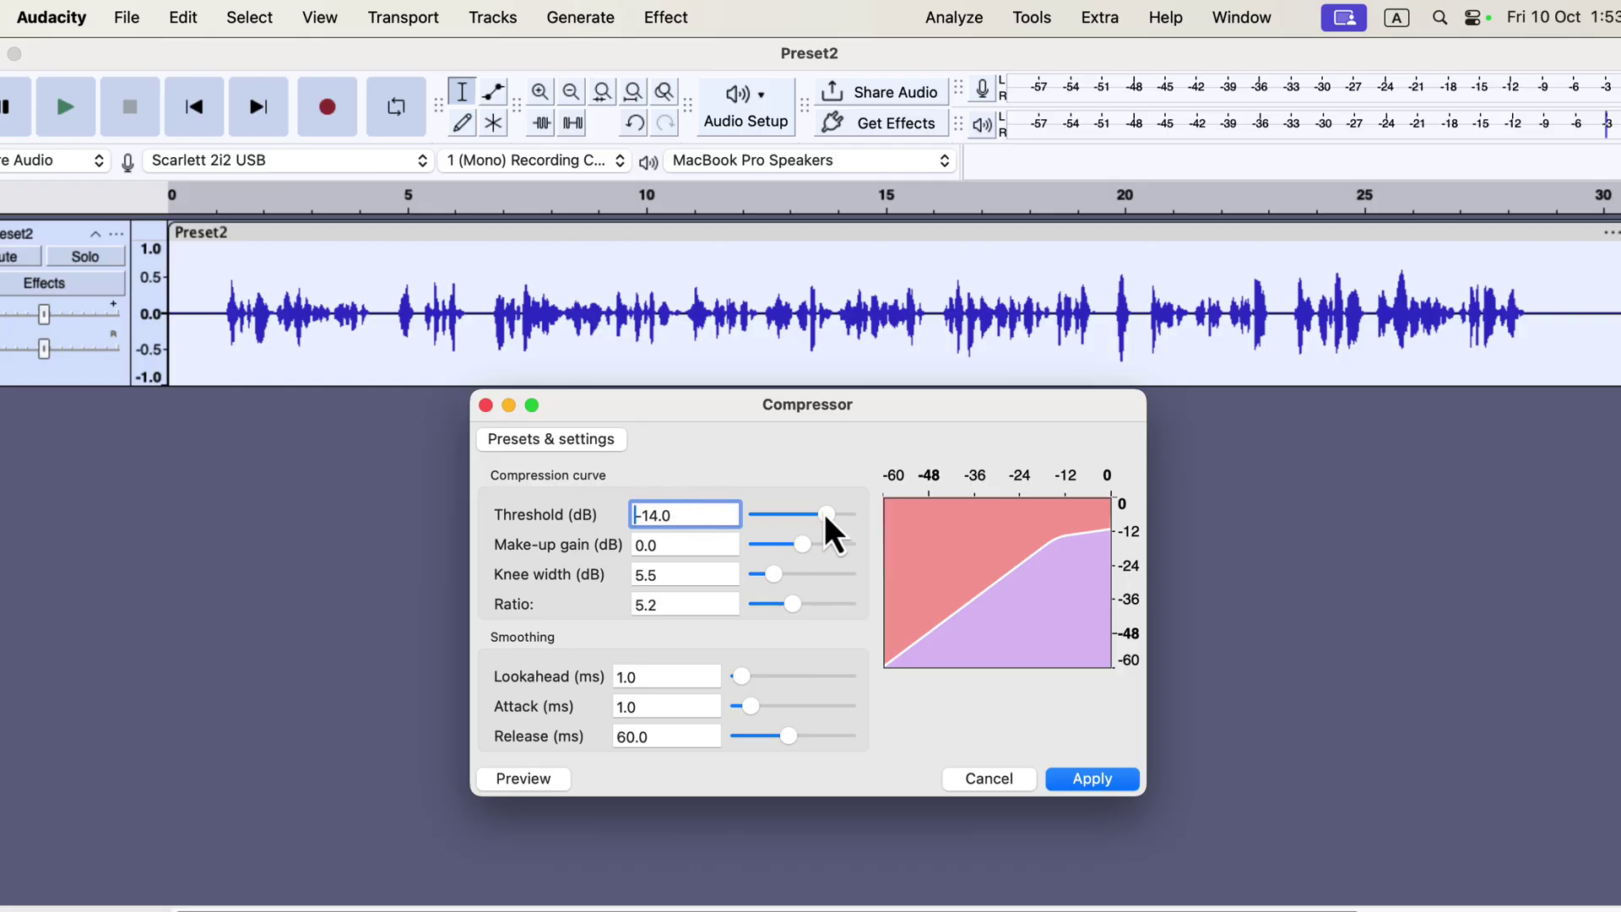
- Try Compressor thresholds between -25 and -9 dB, finally leaving it at -15.0 dB
drag(824, 513, 808, 517)
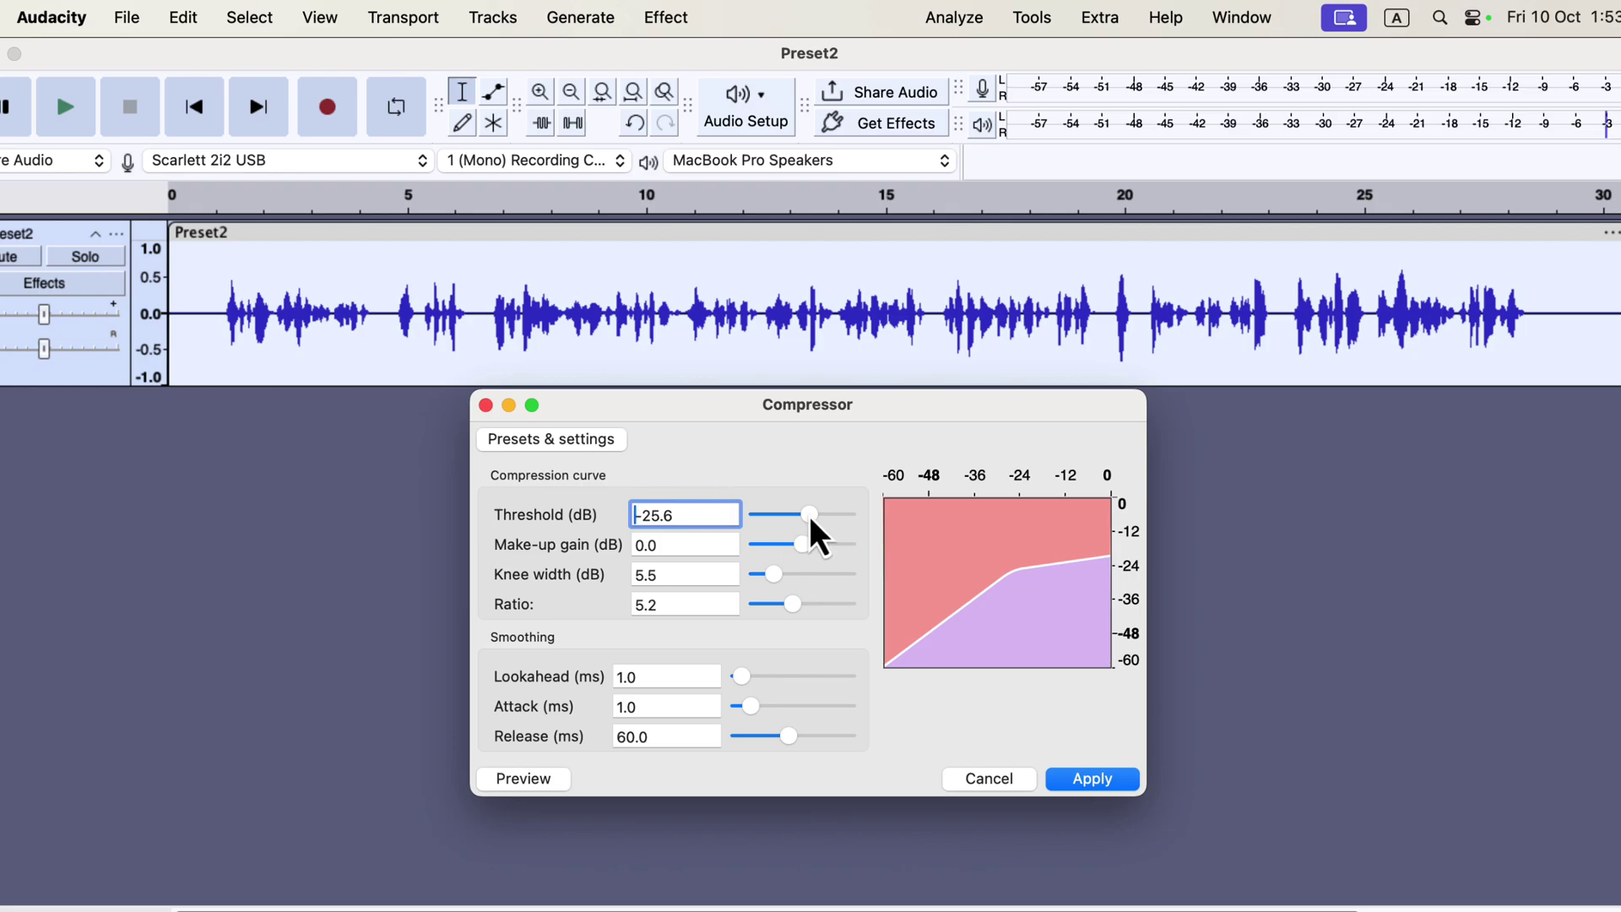
drag(810, 519, 828, 515)
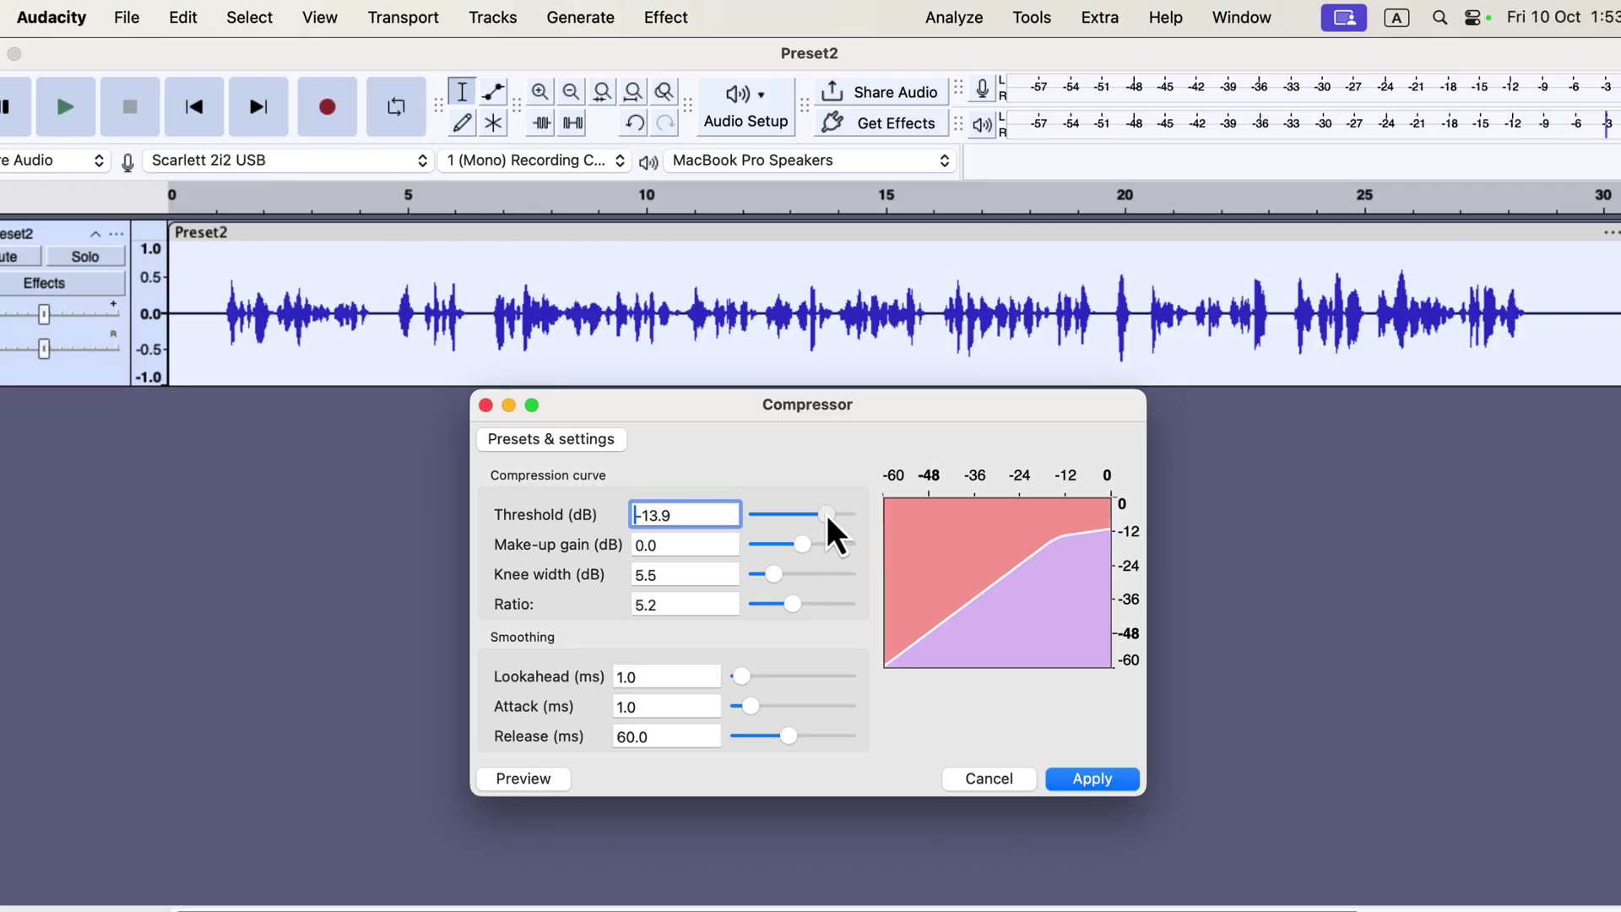
drag(827, 515, 819, 516)
drag(819, 515, 824, 514)
- Set the compression ratio to about 2.7 and apply the Compressor at -15 dB threshold
drag(796, 605, 777, 608)
mouse_move(777, 609)
mouse_down()
mouse_move(862, 610)
mouse_move(775, 604)
mouse_up()
drag(775, 606, 779, 608)
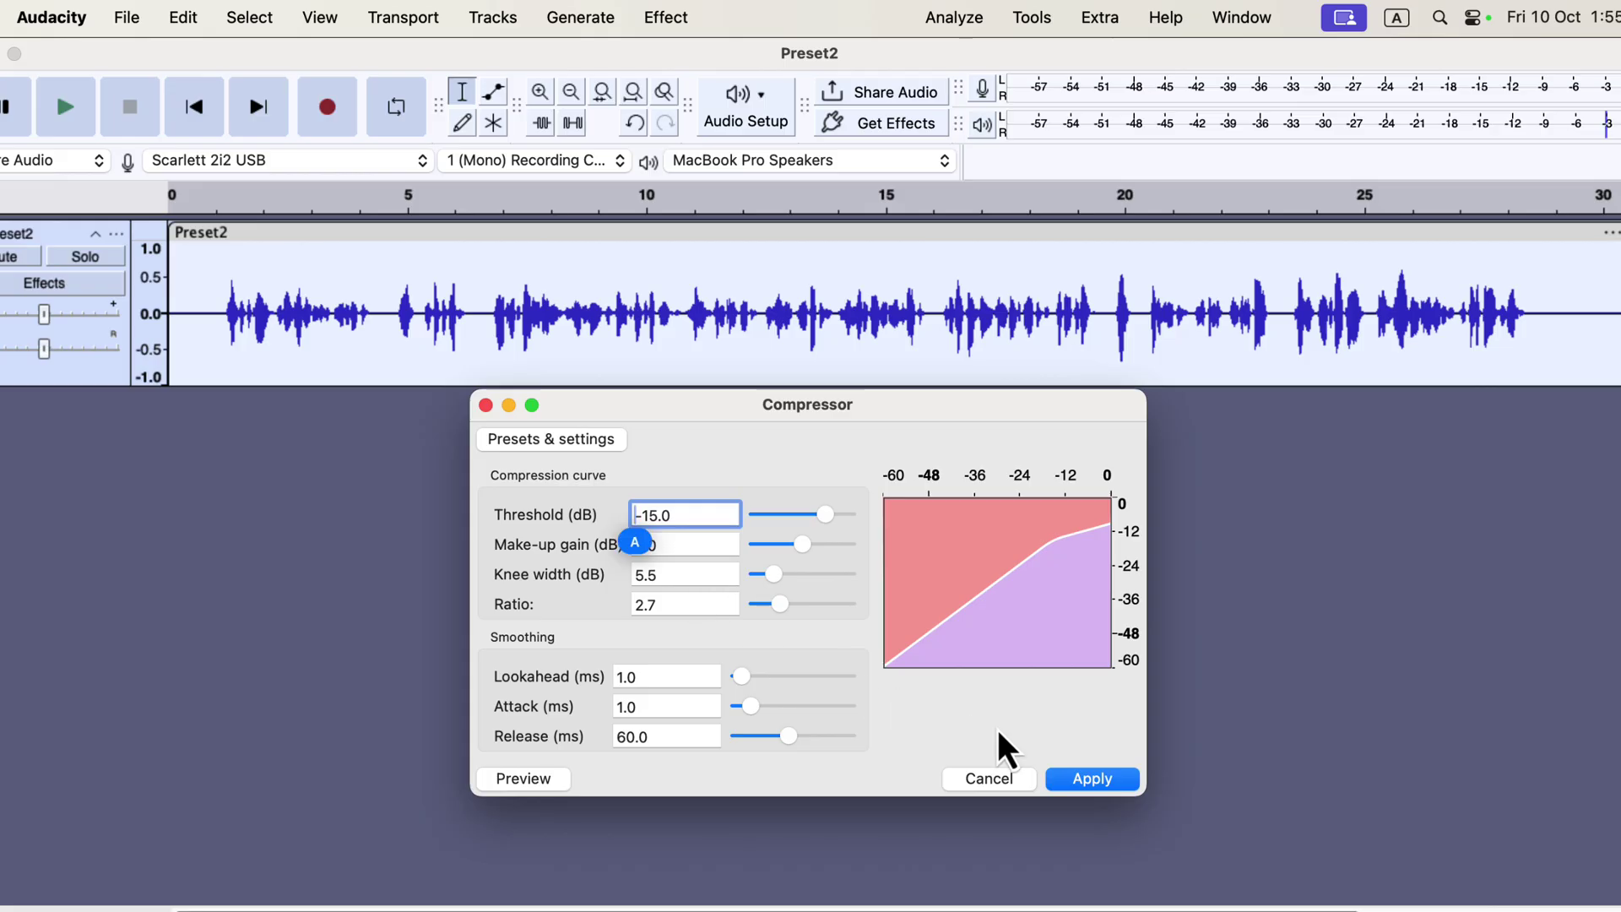
click(1090, 780)
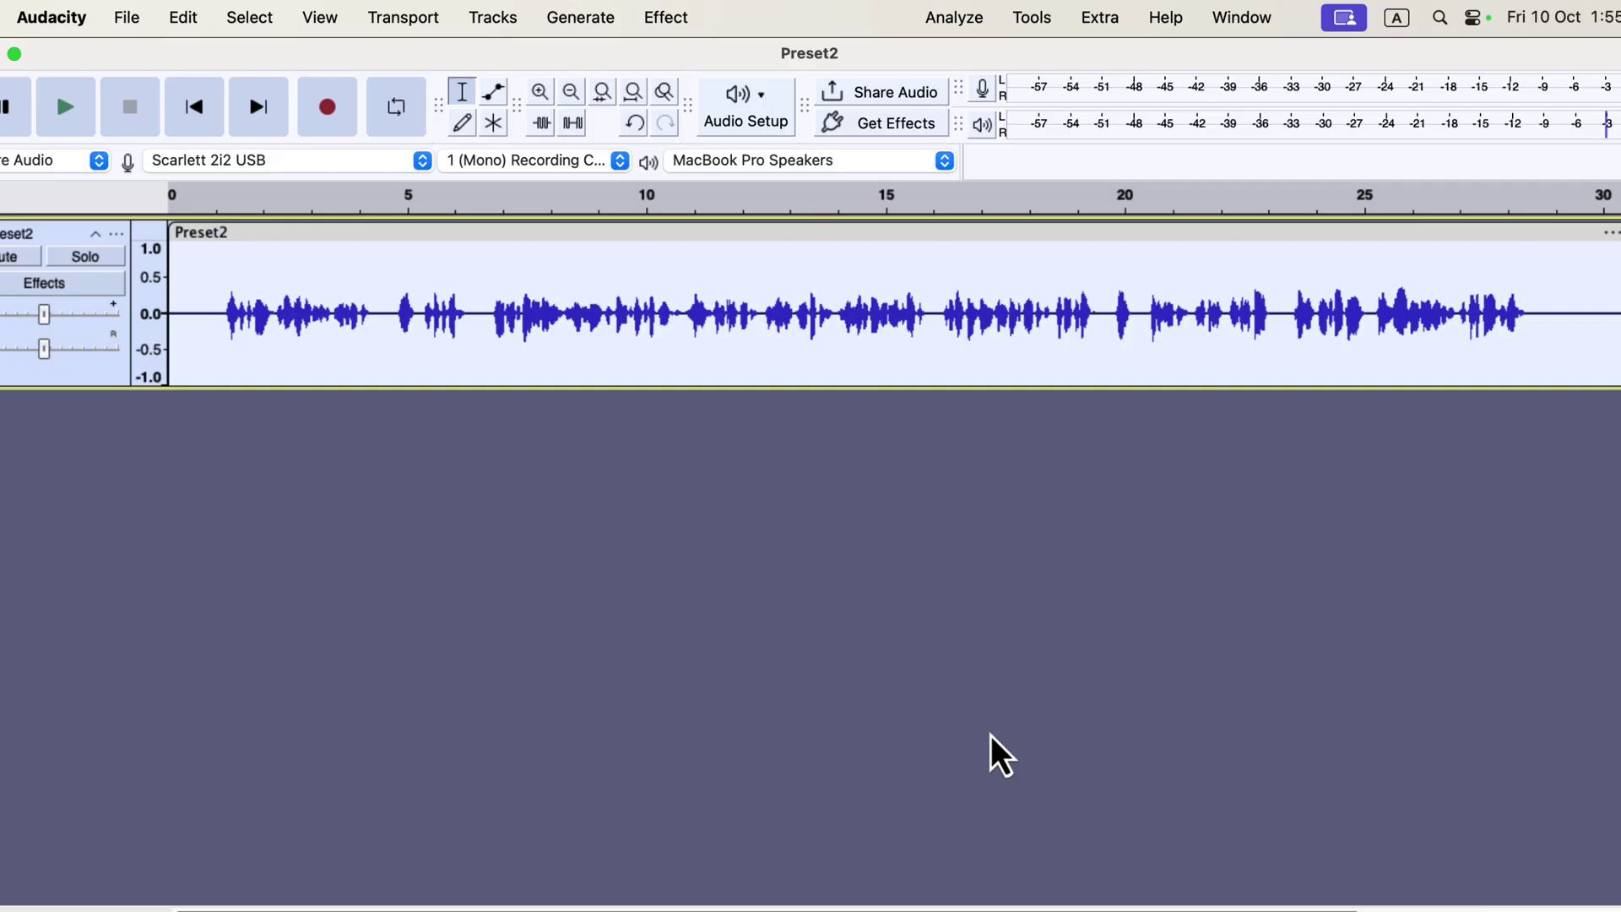
- Run ACX Check on the compressed track, which flags RMS -25.57 dB as too quiet
click(935, 11)
click(1020, 266)
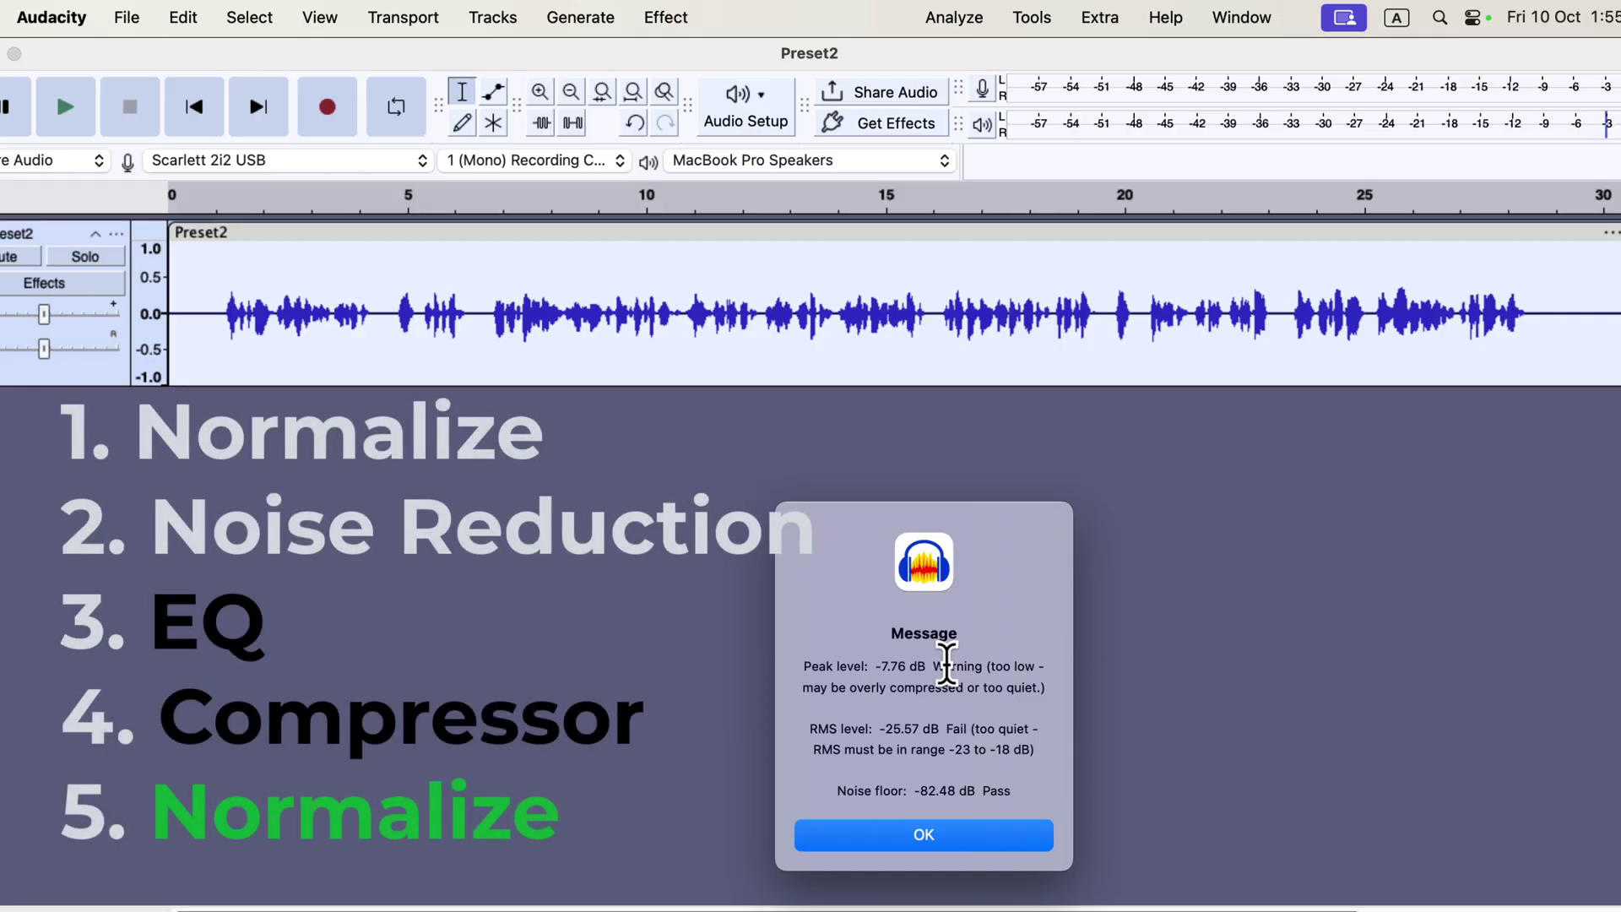
- Close the report, normalize peaks to -3.0 dB, and rerun ACX Check, now all passing
click(904, 841)
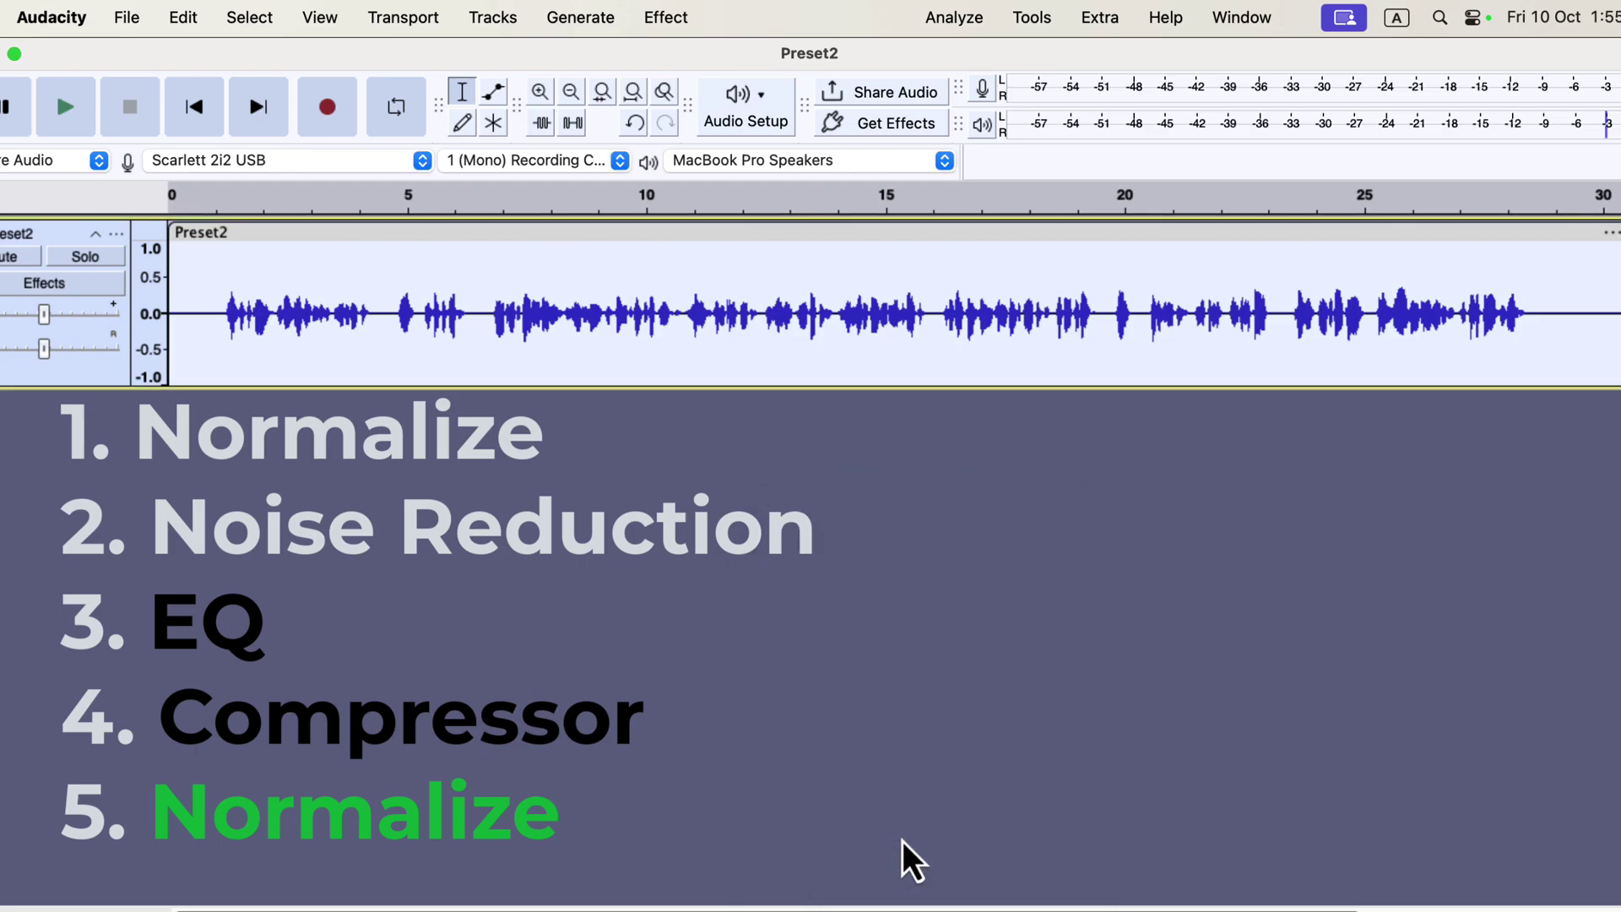
click(676, 28)
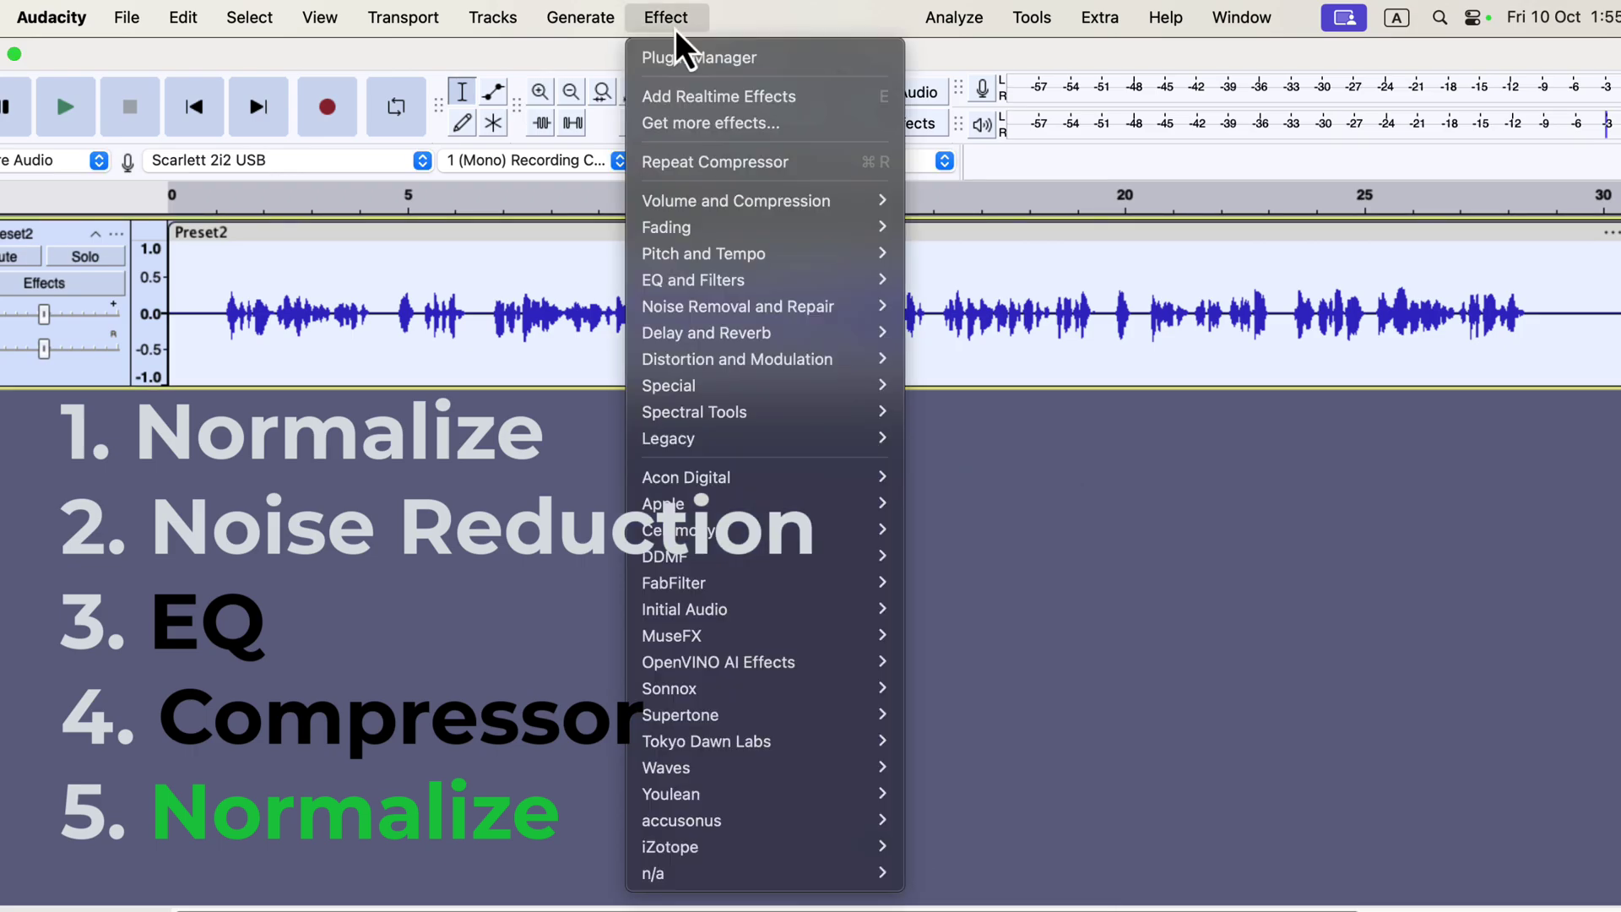
mouse_move(701, 200)
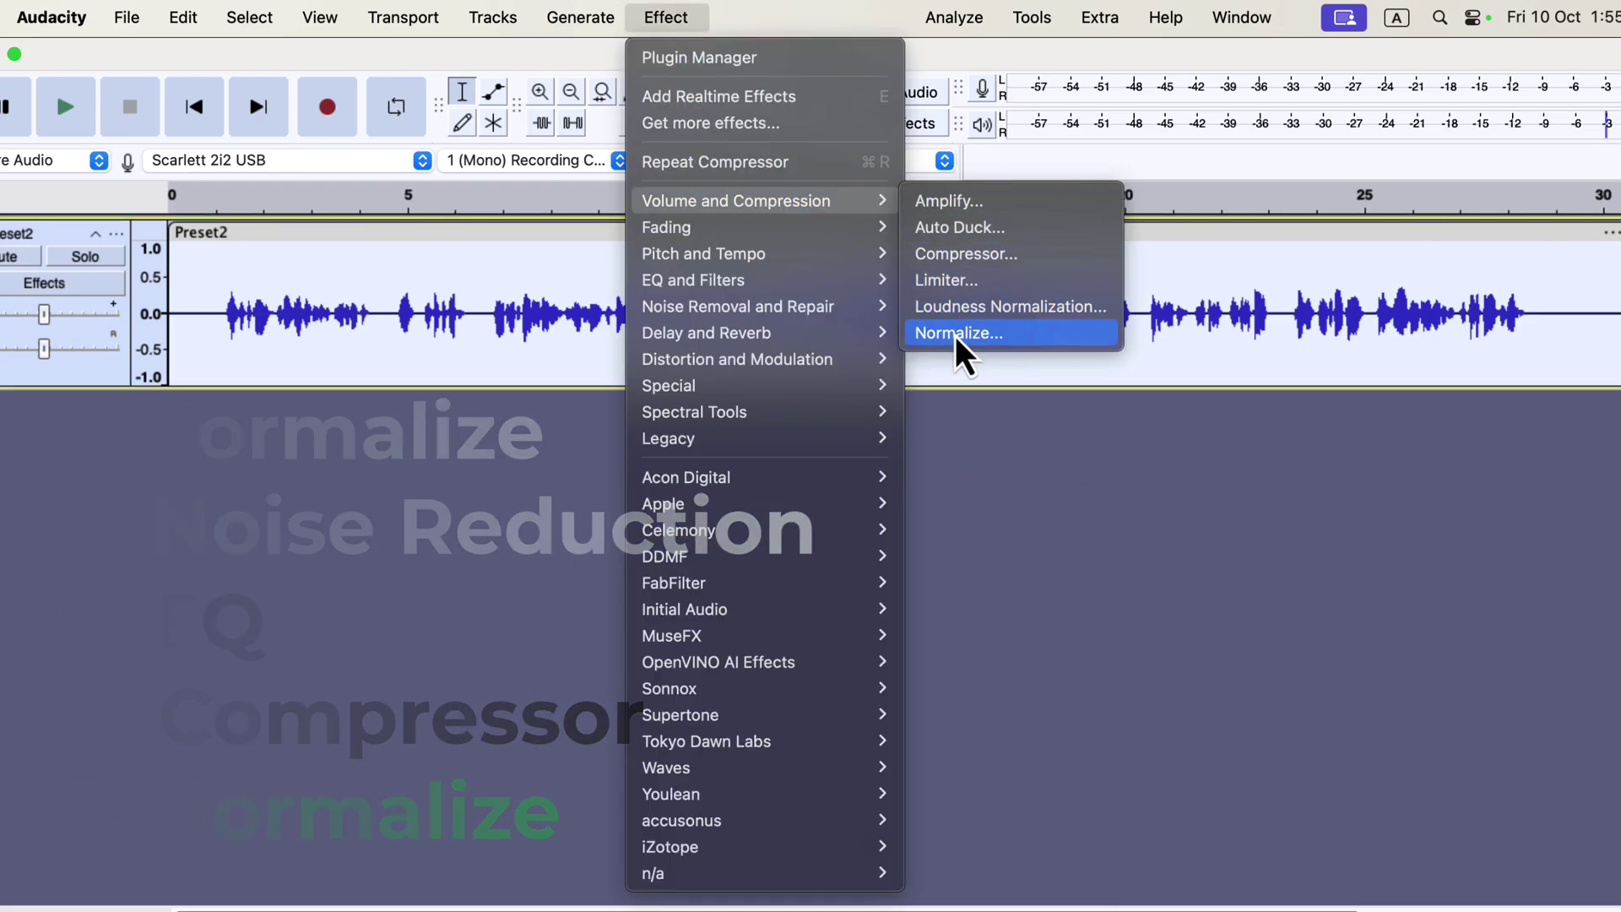
click(1002, 336)
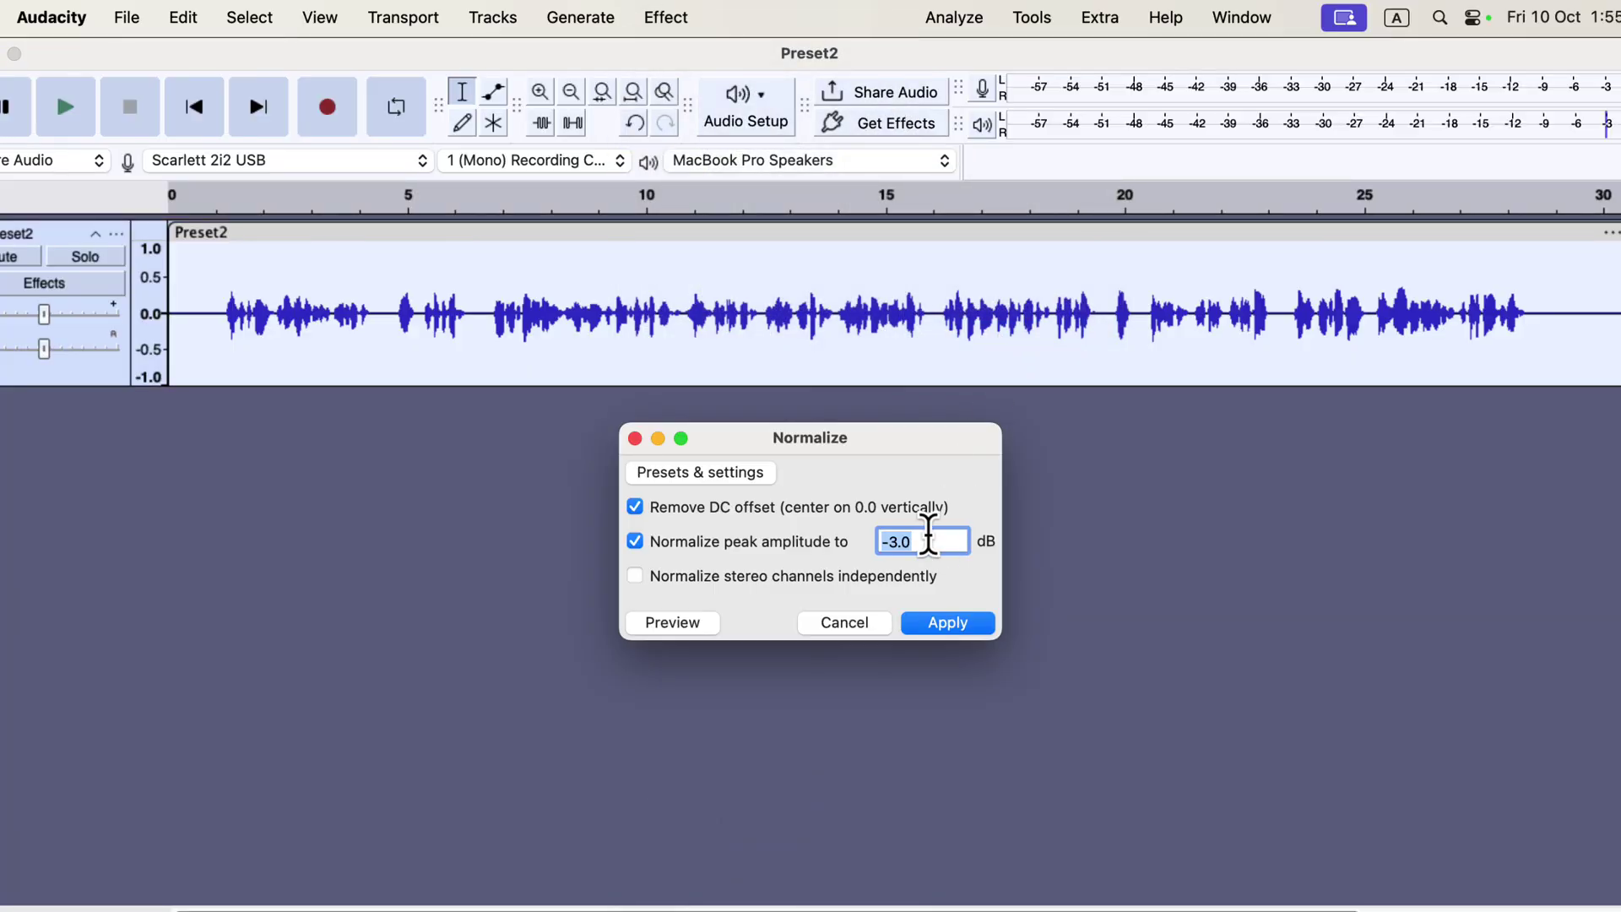
click(960, 627)
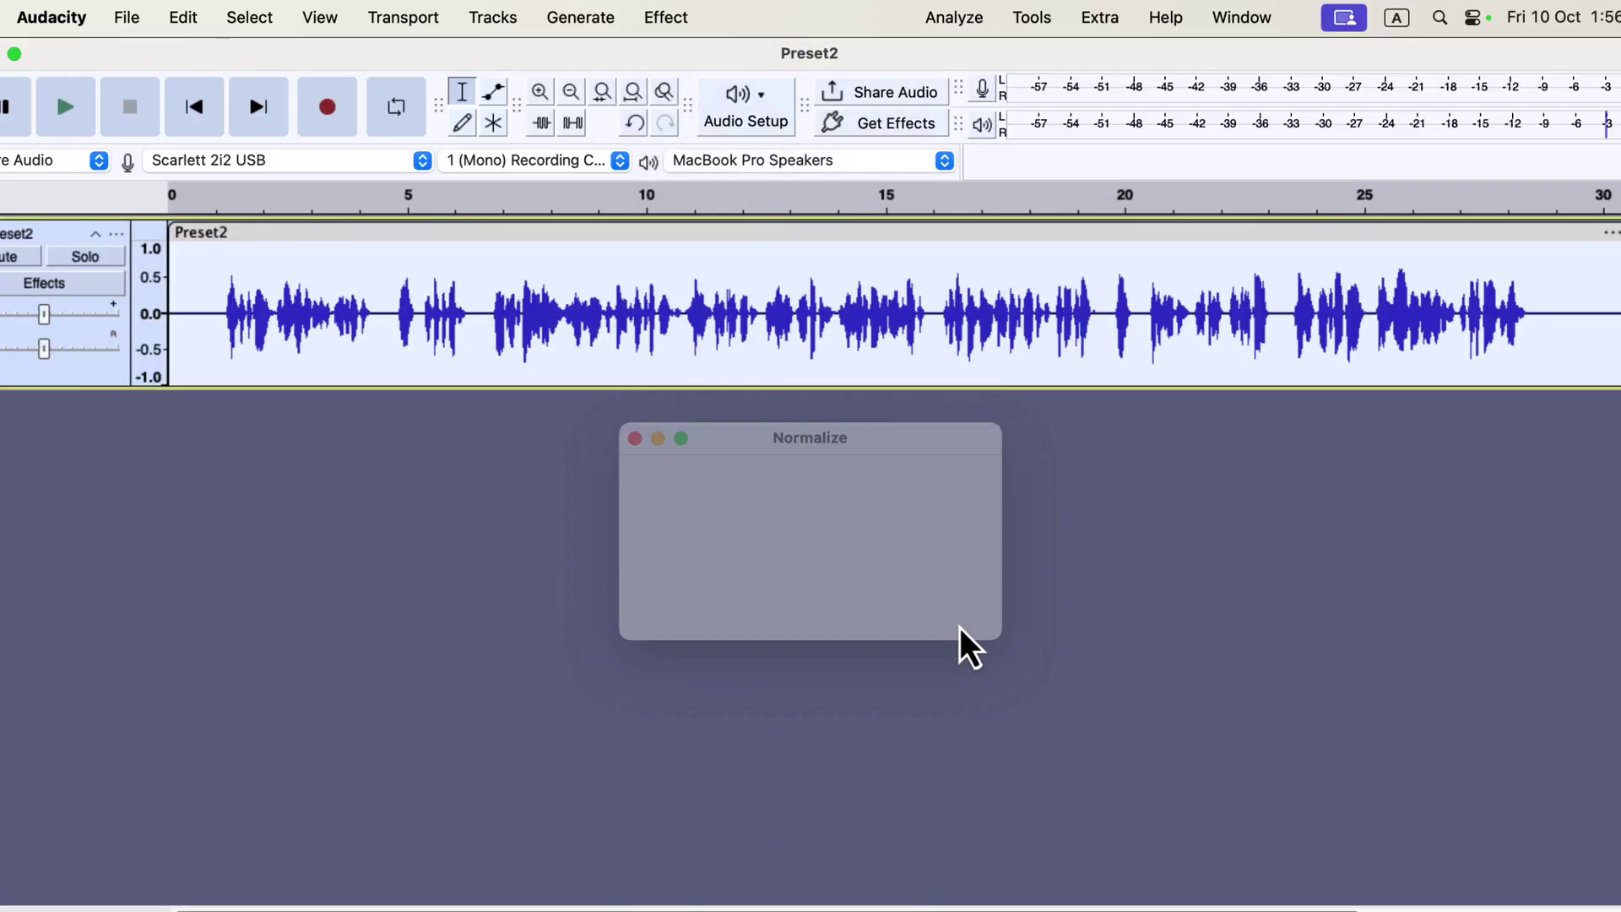
click(953, 22)
click(999, 277)
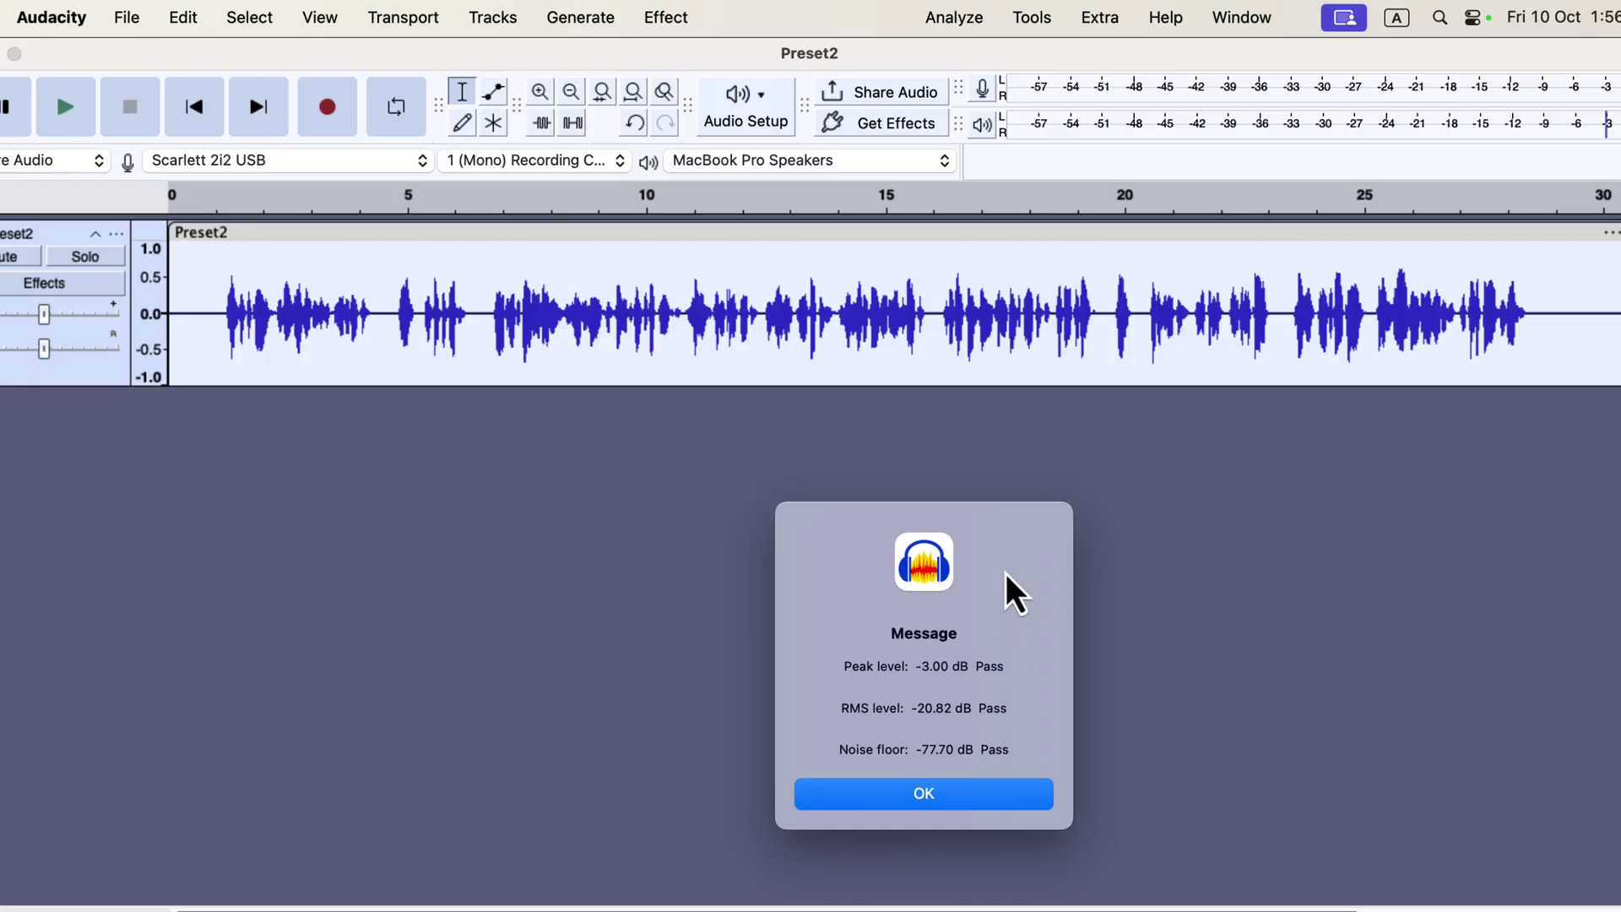
- Close the ACX check results and play the processed Preset2 recording from its start for about 10 seconds
click(955, 792)
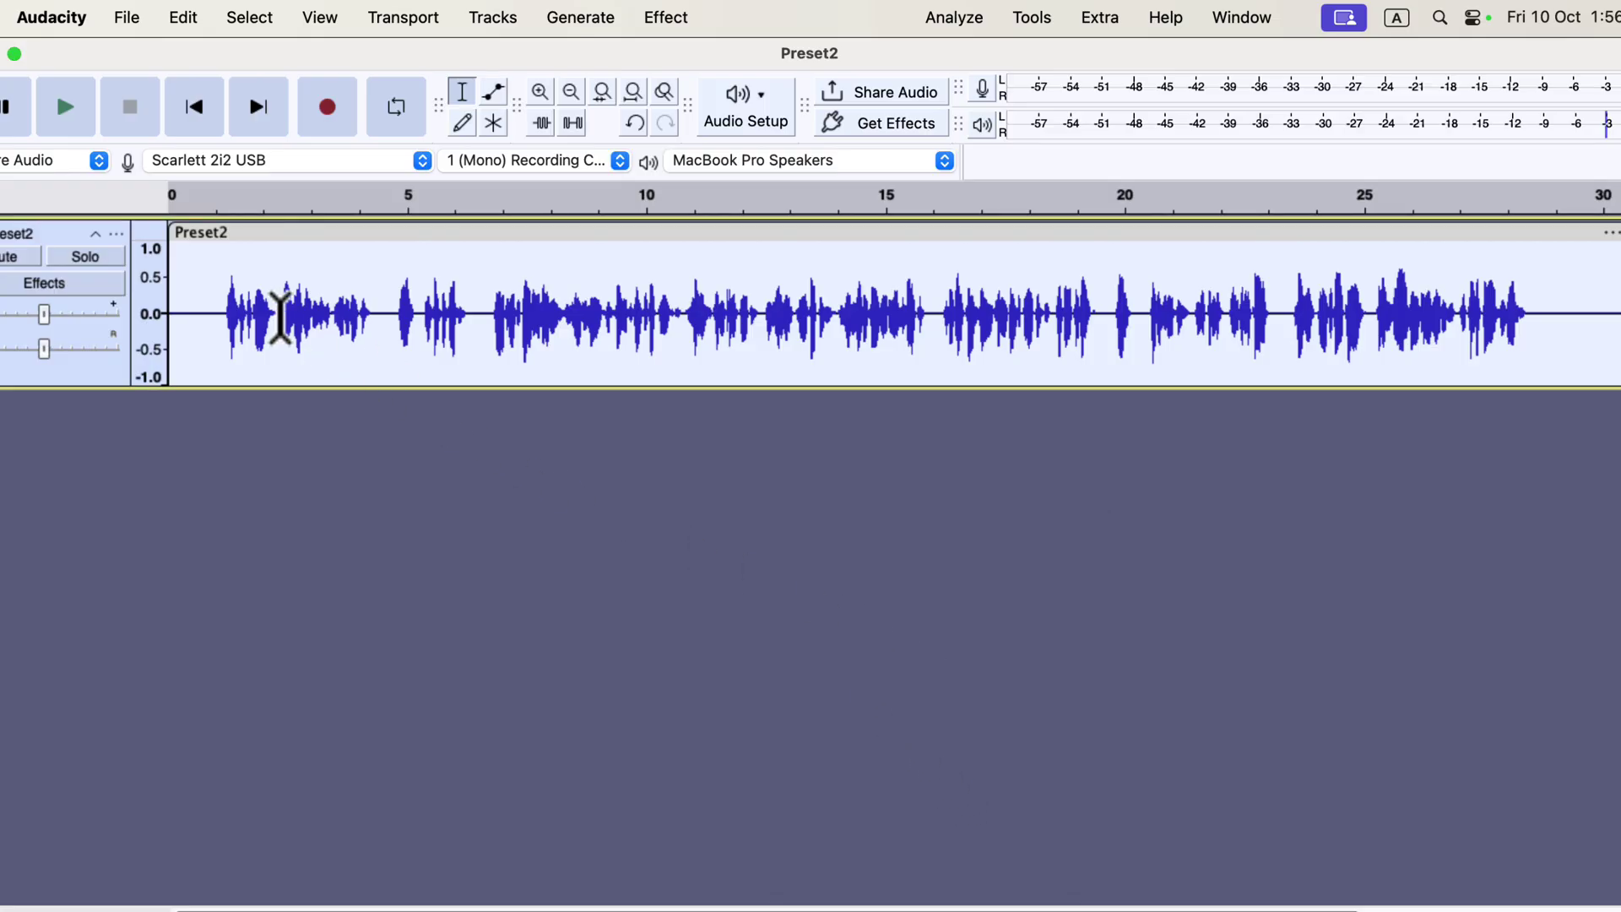
click(213, 285)
key(space)
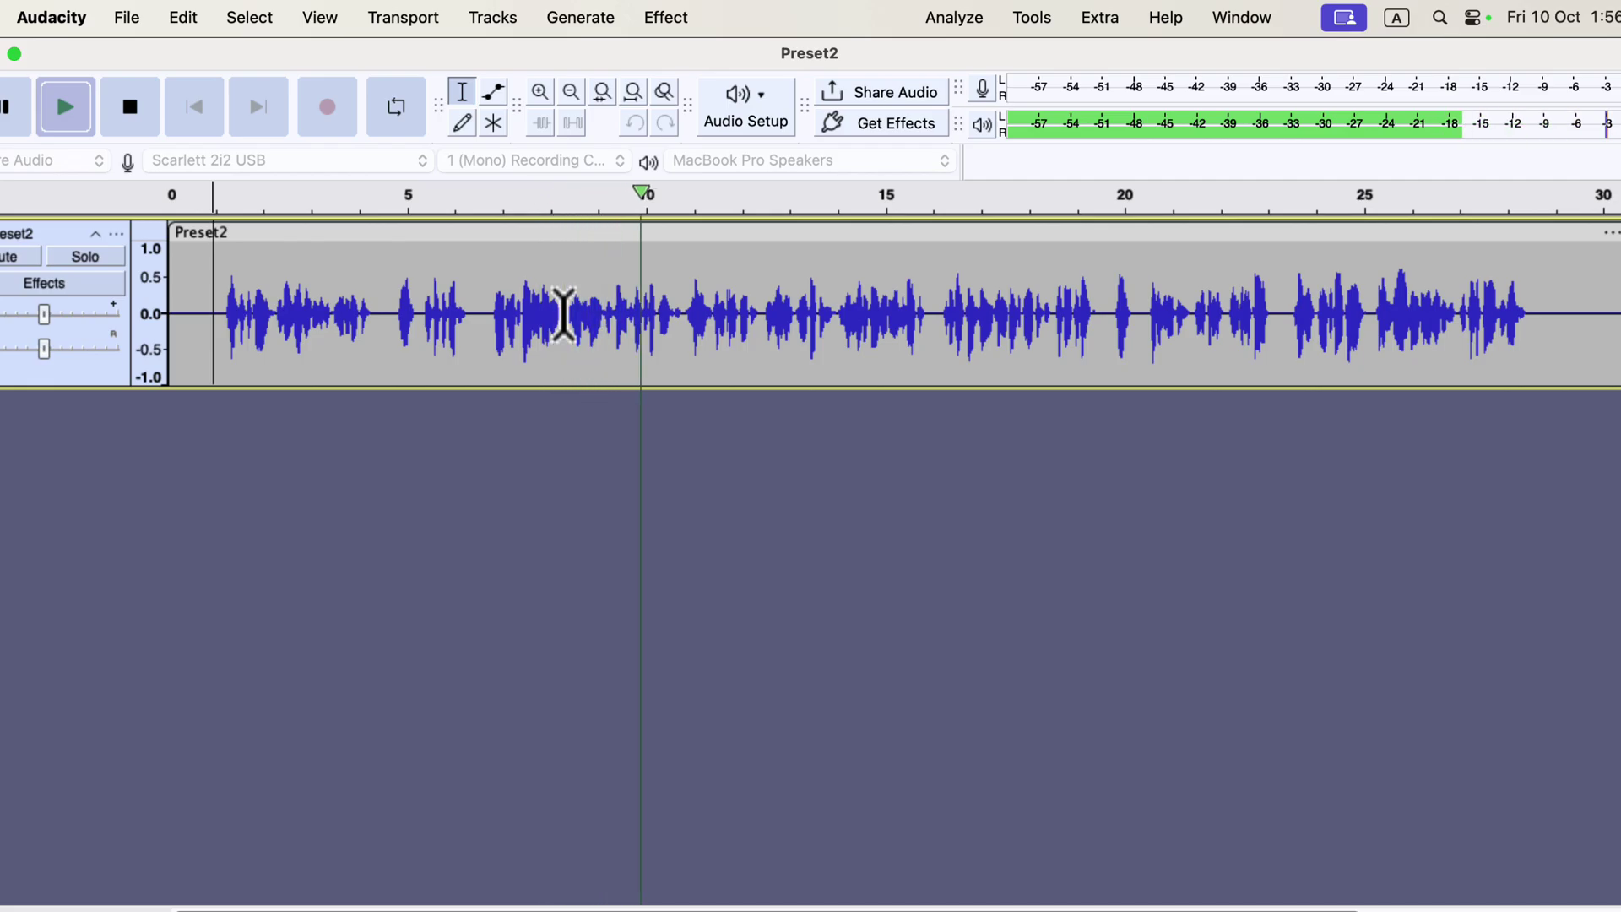
key(space)
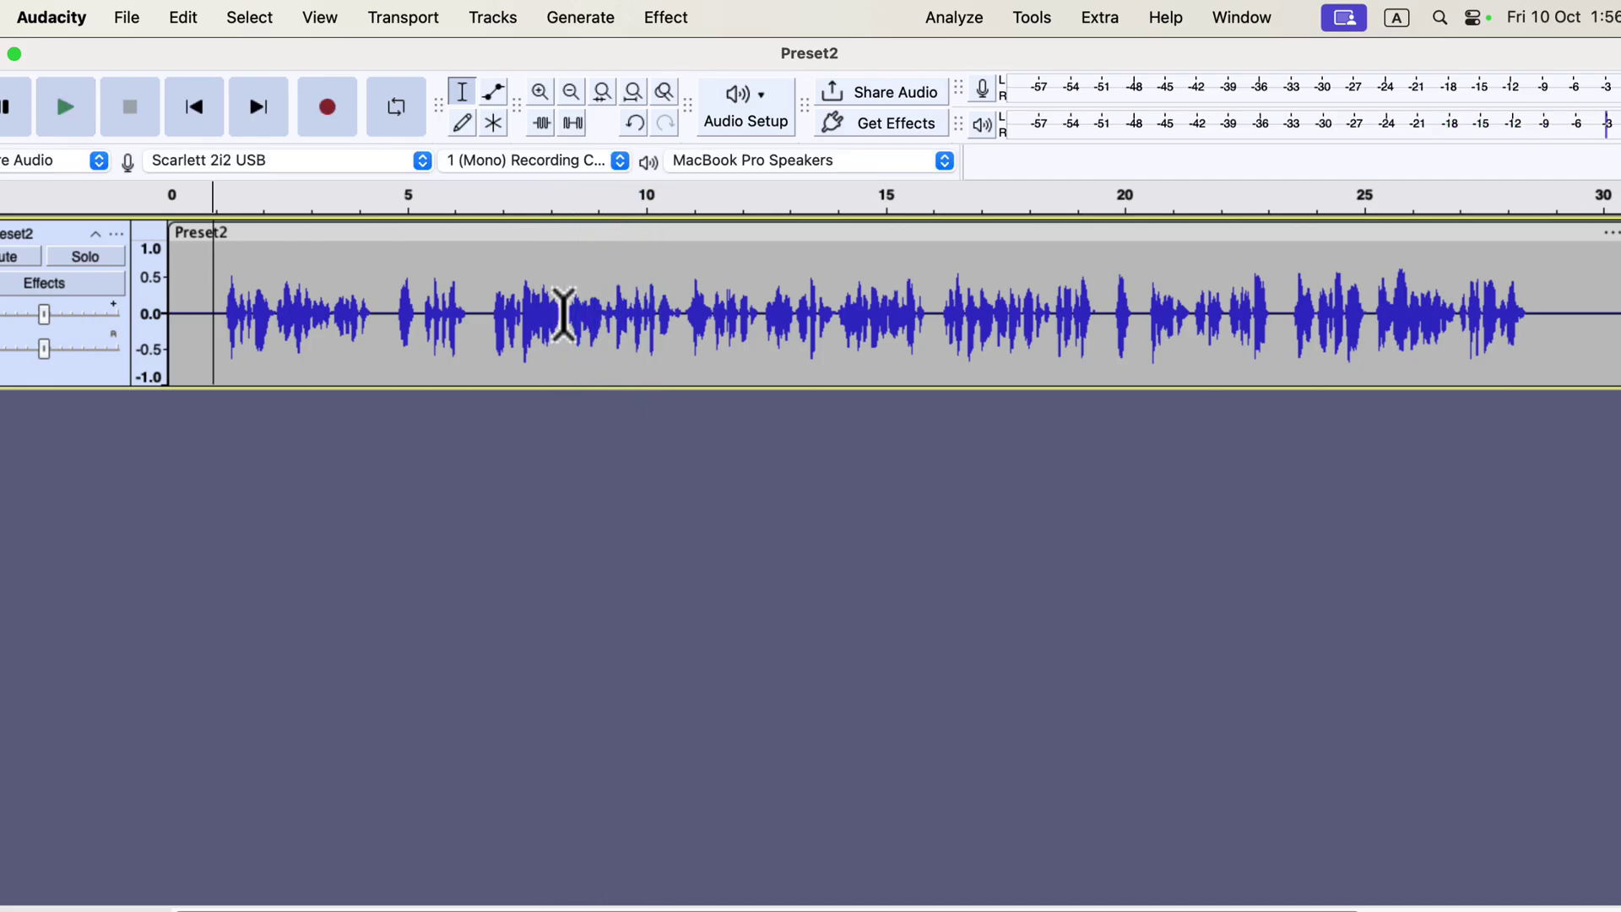